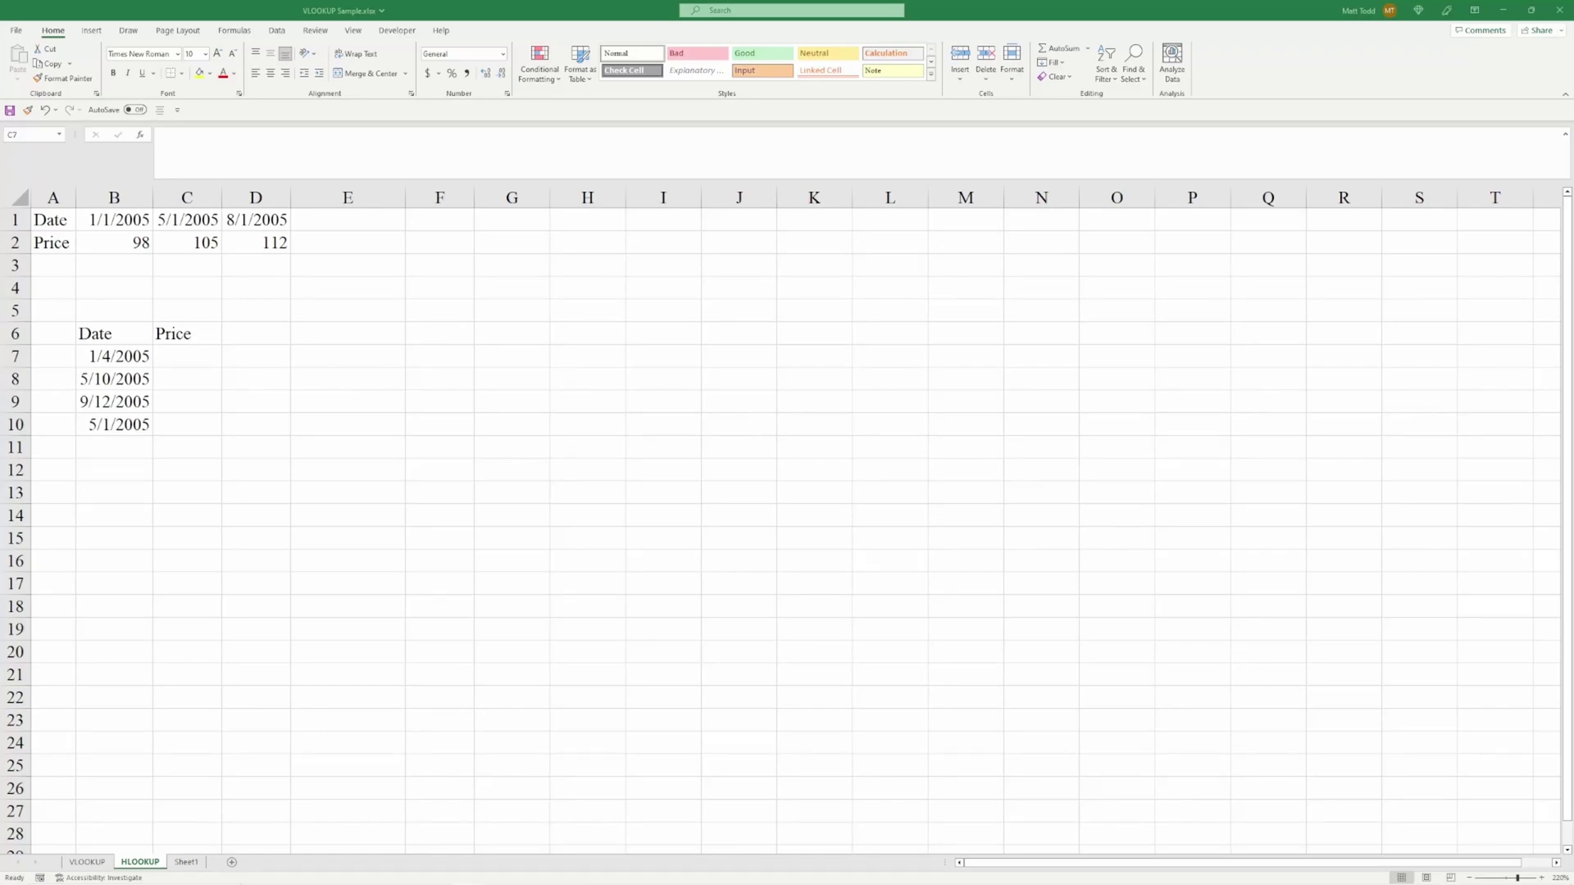
Check the date in B7 and the VLOOKUP sheet, then settle on cell C7.
click(210, 355)
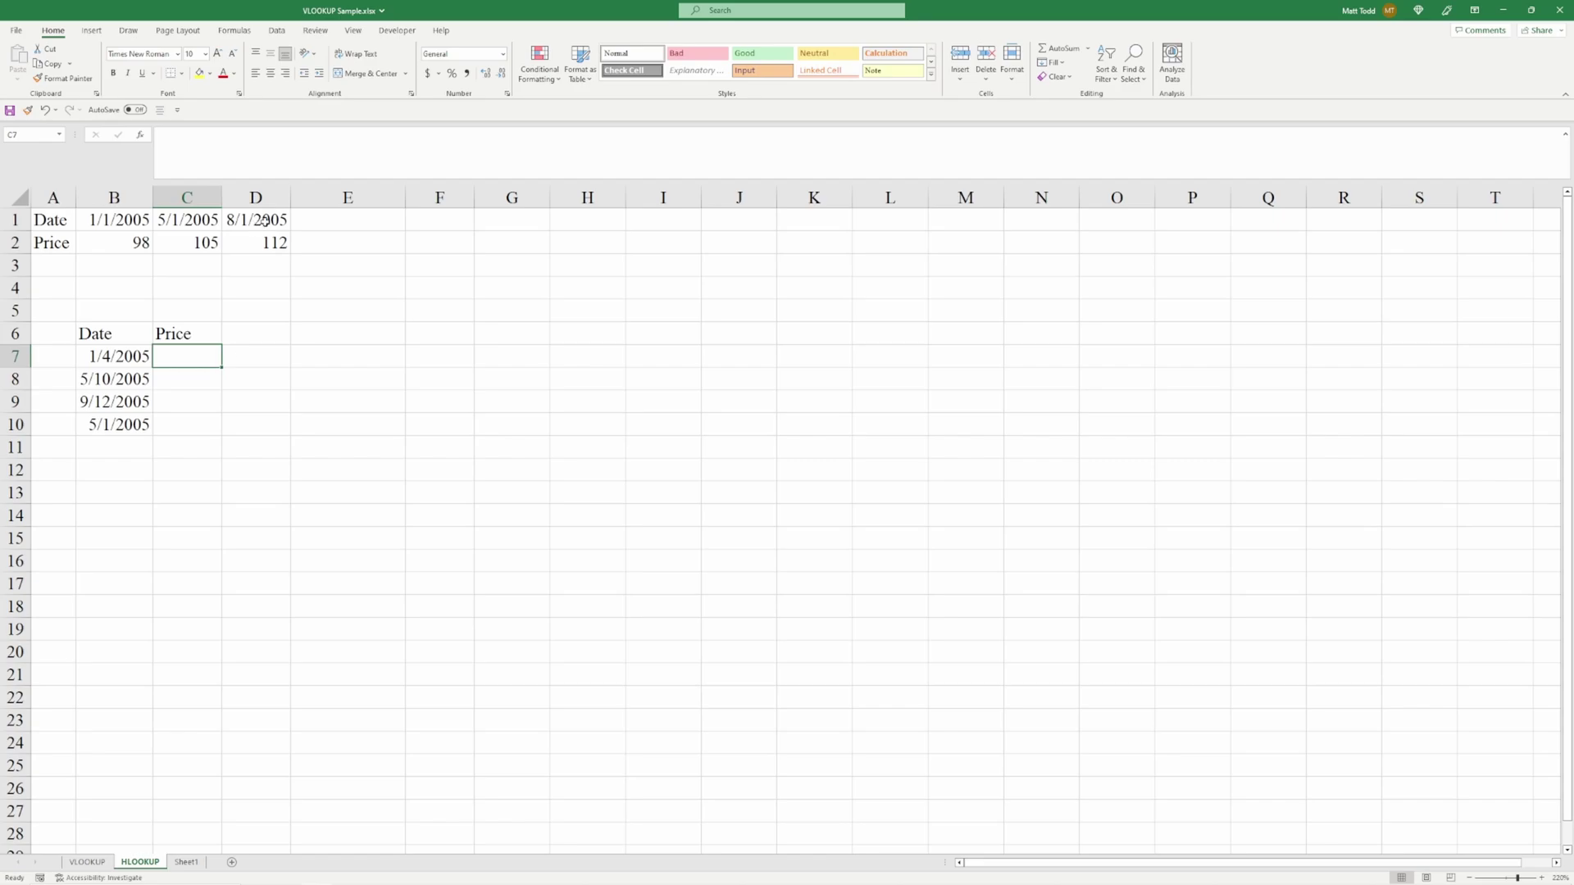
click(105, 861)
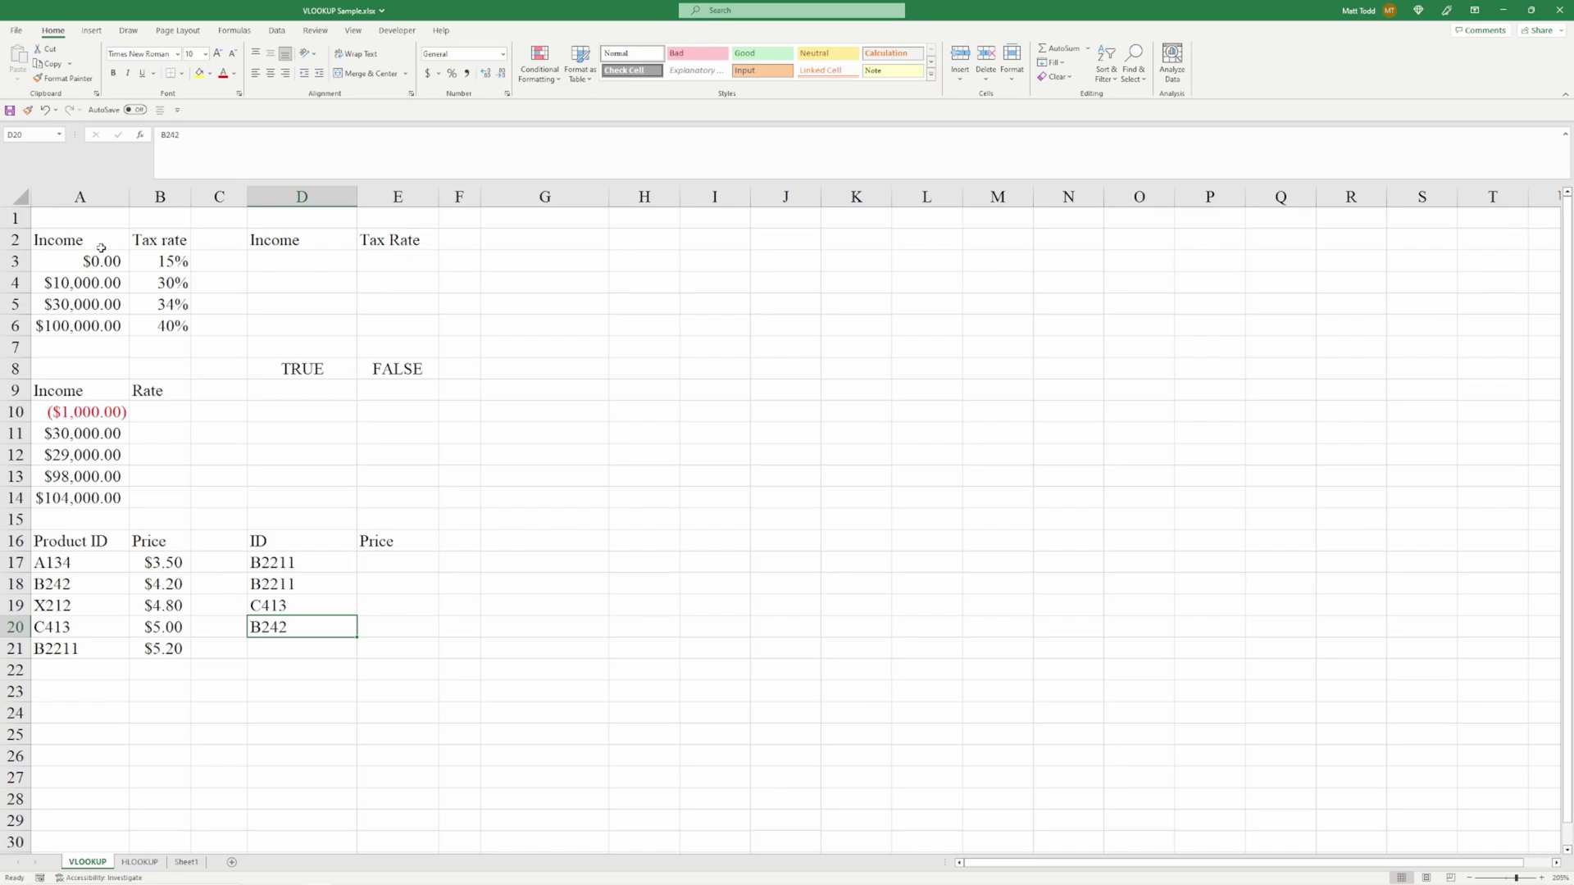
click(139, 862)
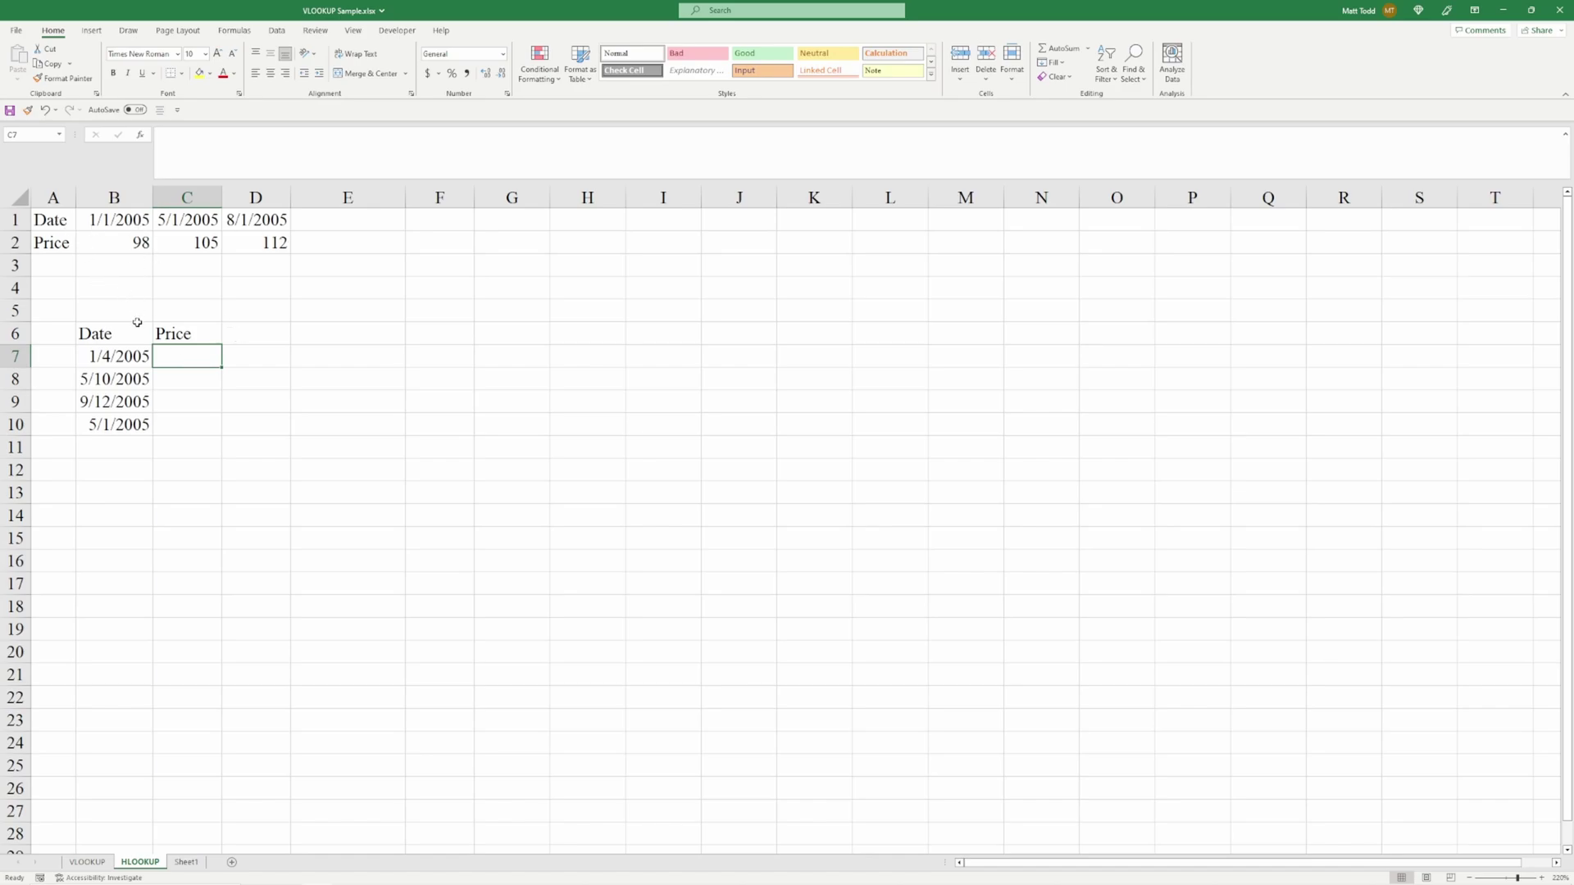
click(136, 363)
click(168, 359)
click(125, 361)
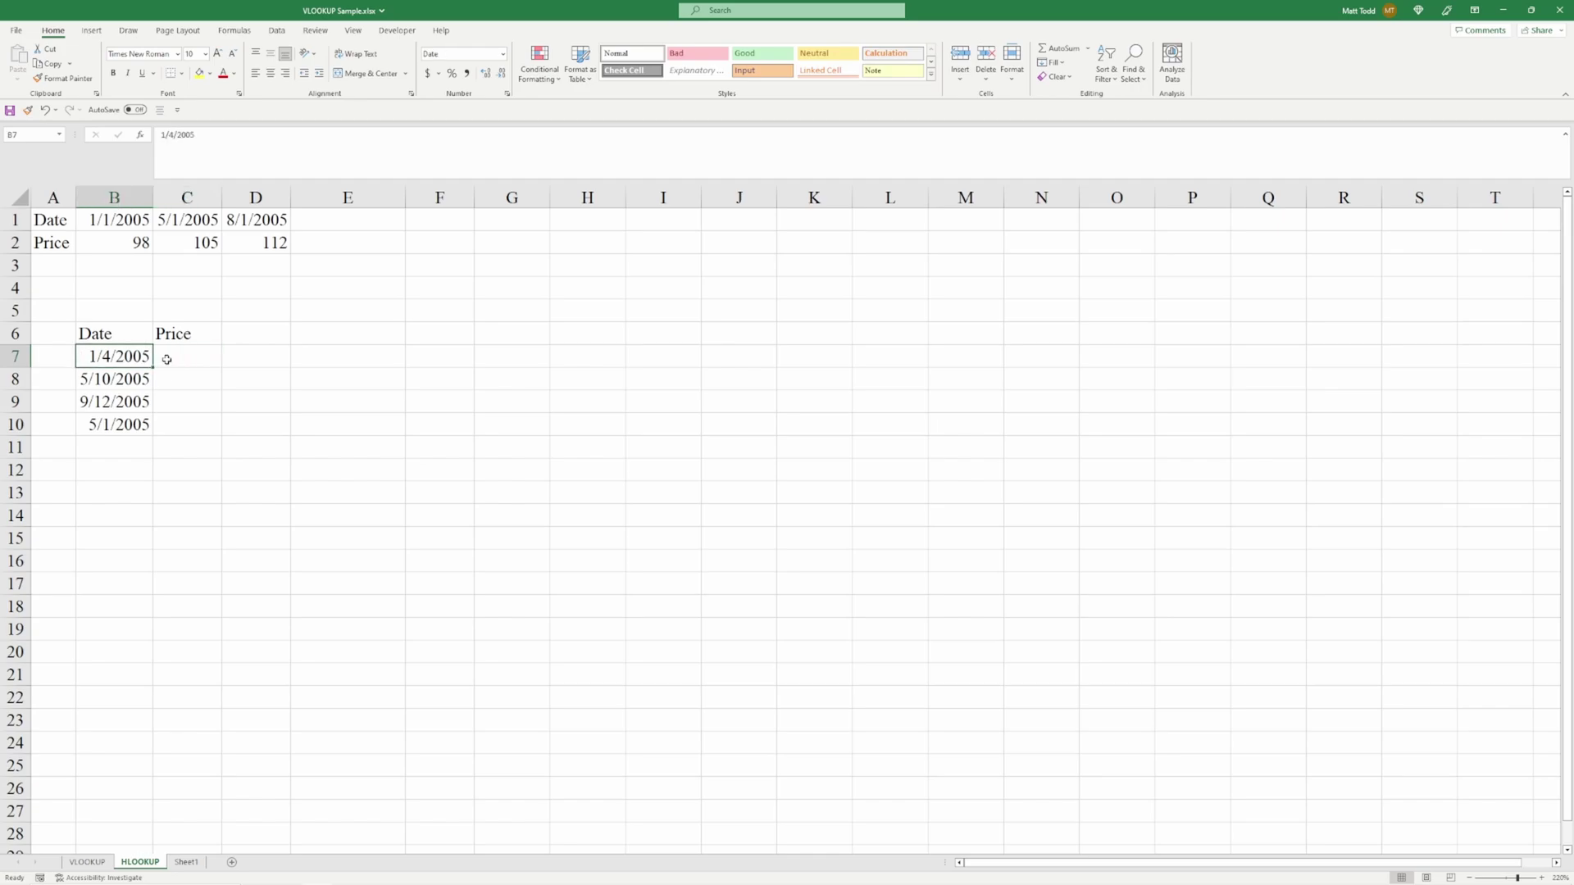
click(166, 360)
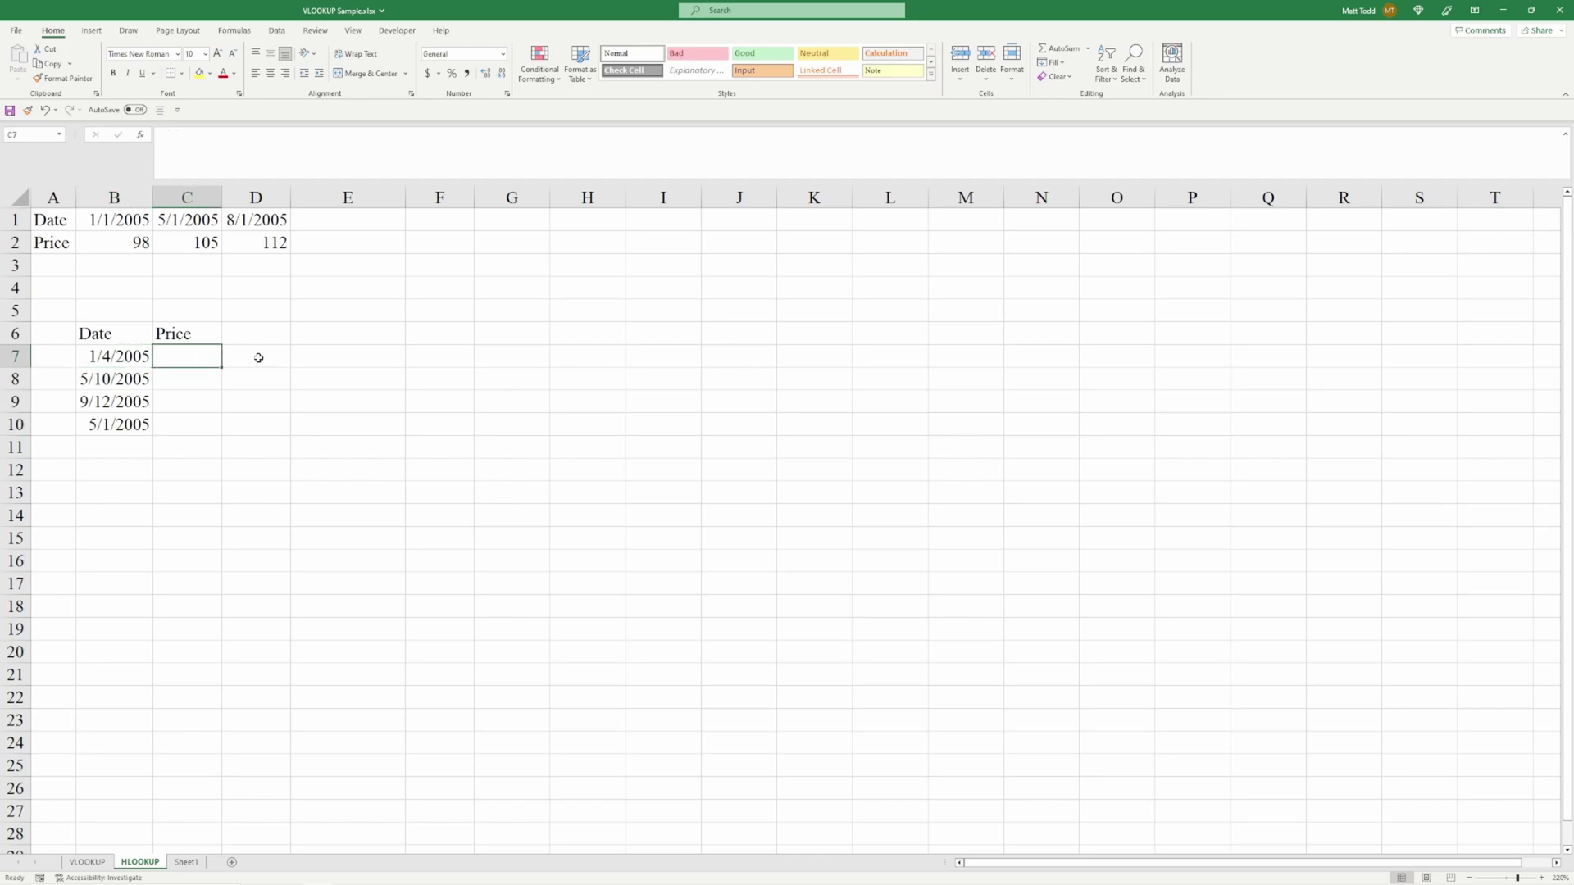
Build =HLOOKUP(B7,$B$1:$D$2,2,FALSE) in C7 as an exact-match price lookup.
text(=hlookup)
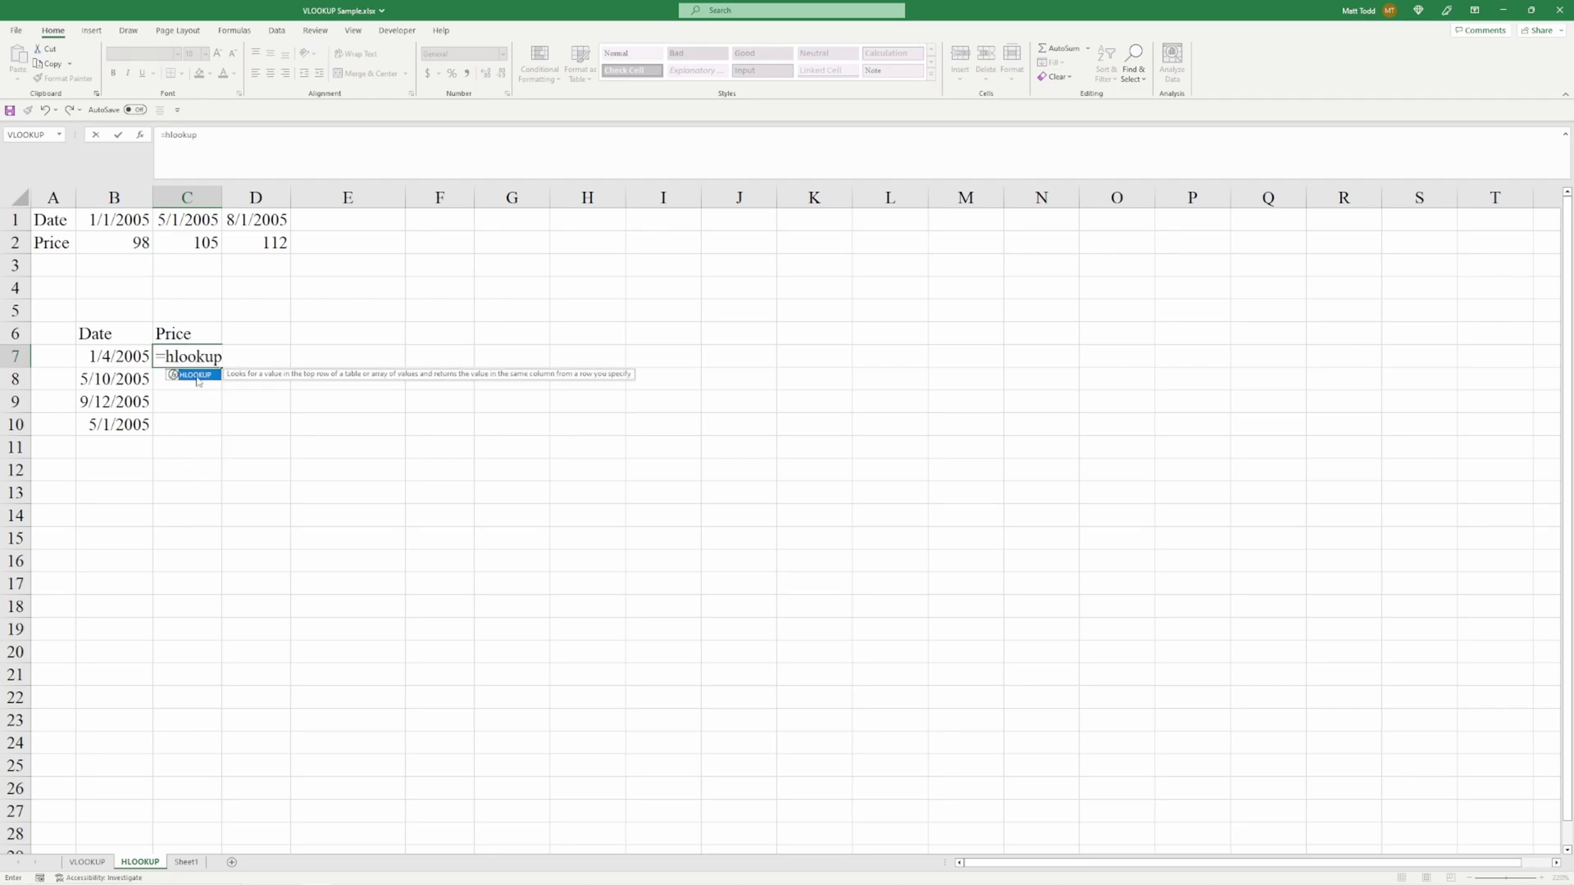
key(Tab)
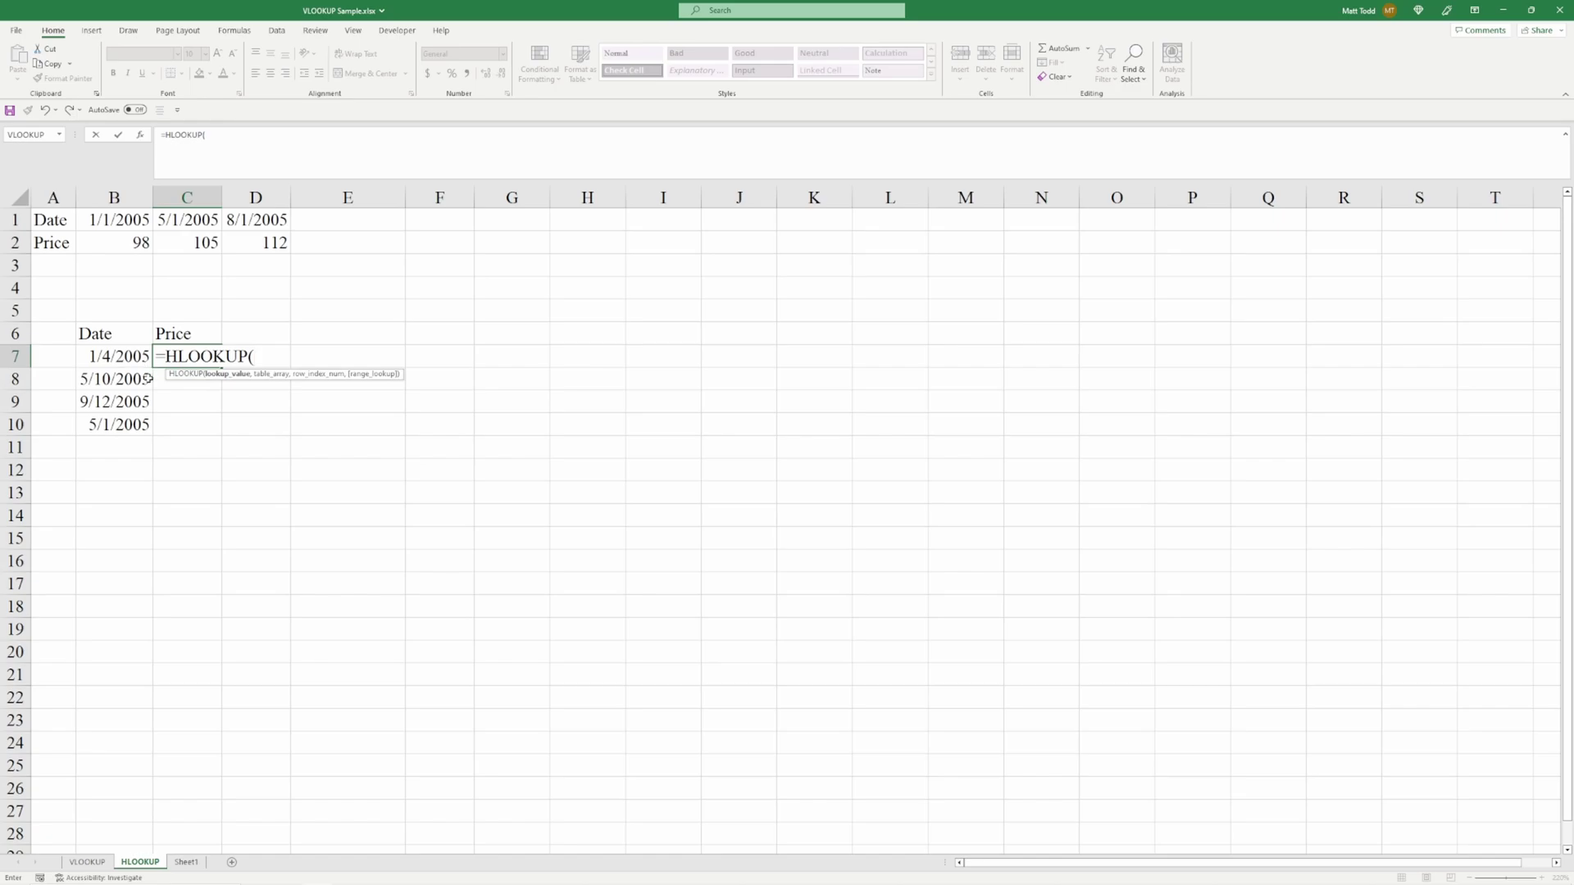
click(116, 356)
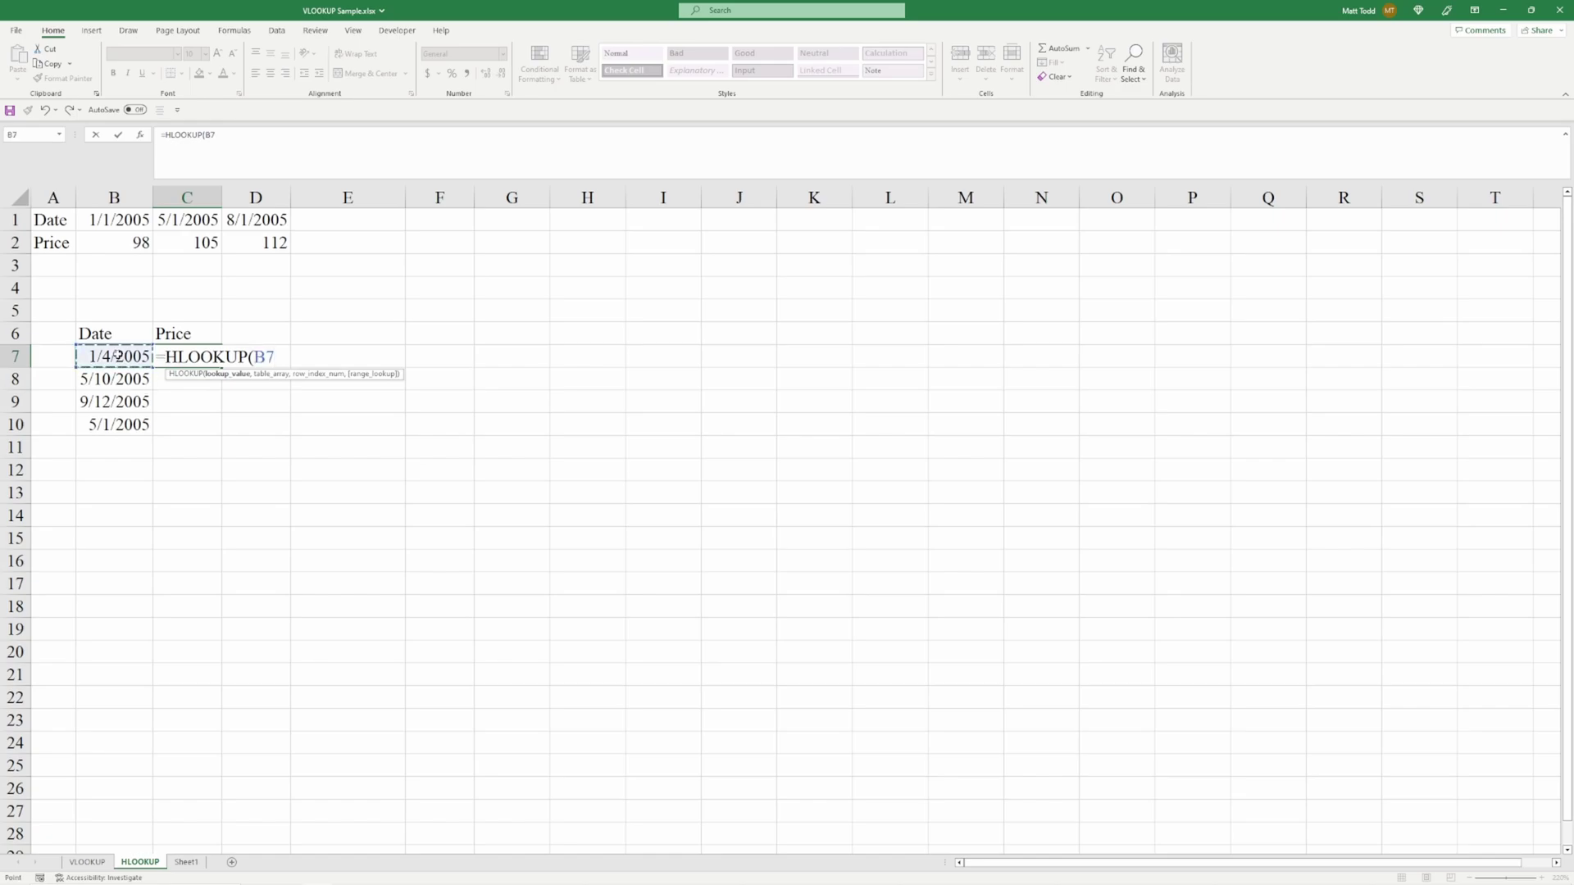
text(,)
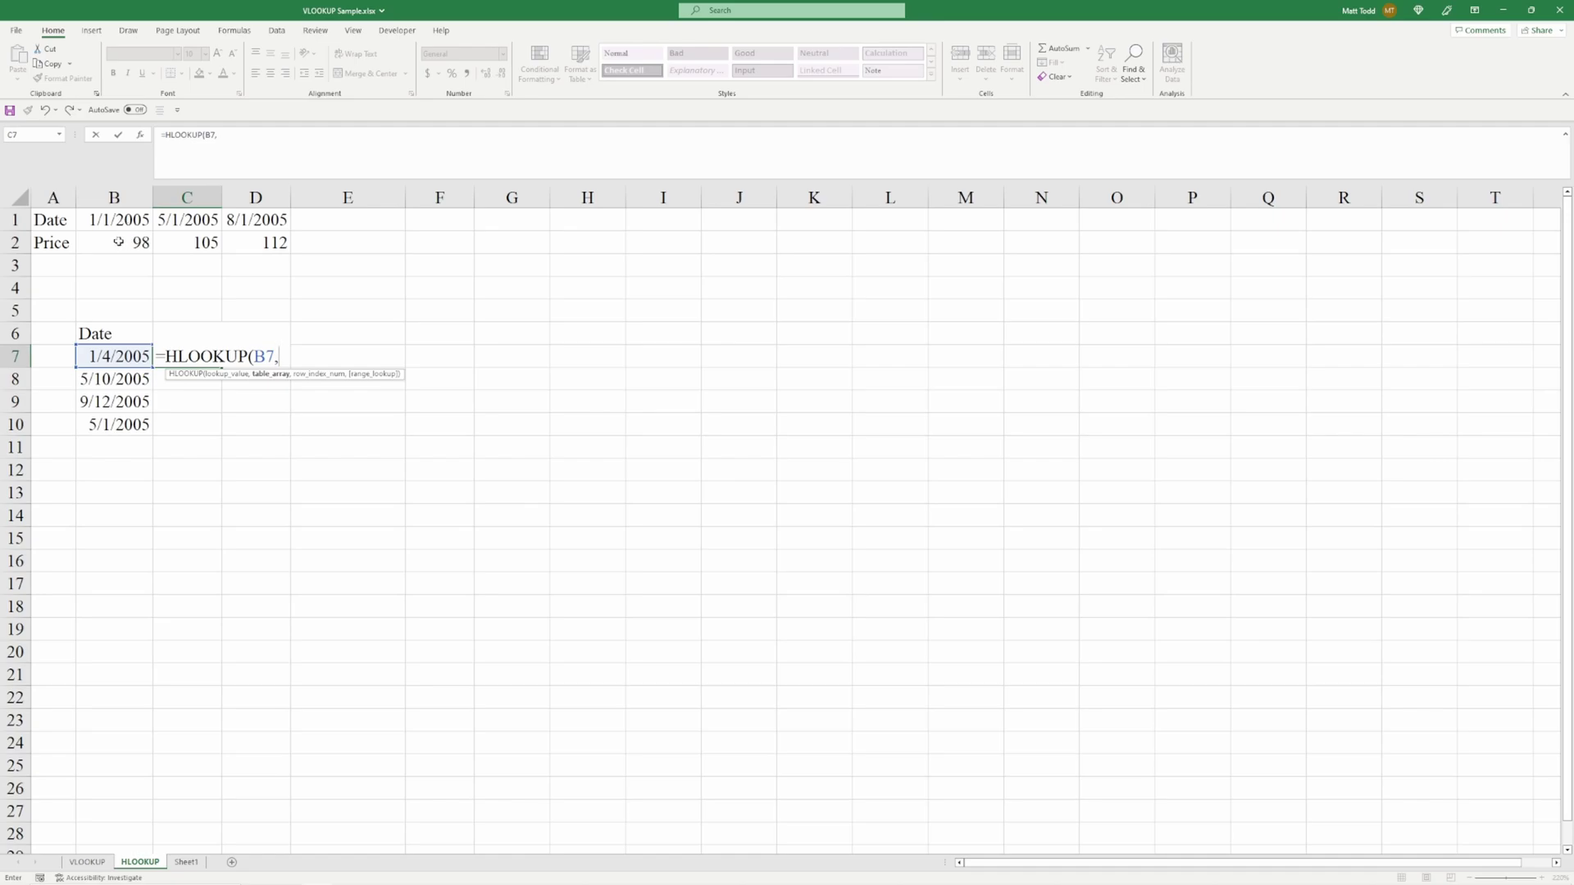
drag(109, 225, 232, 237)
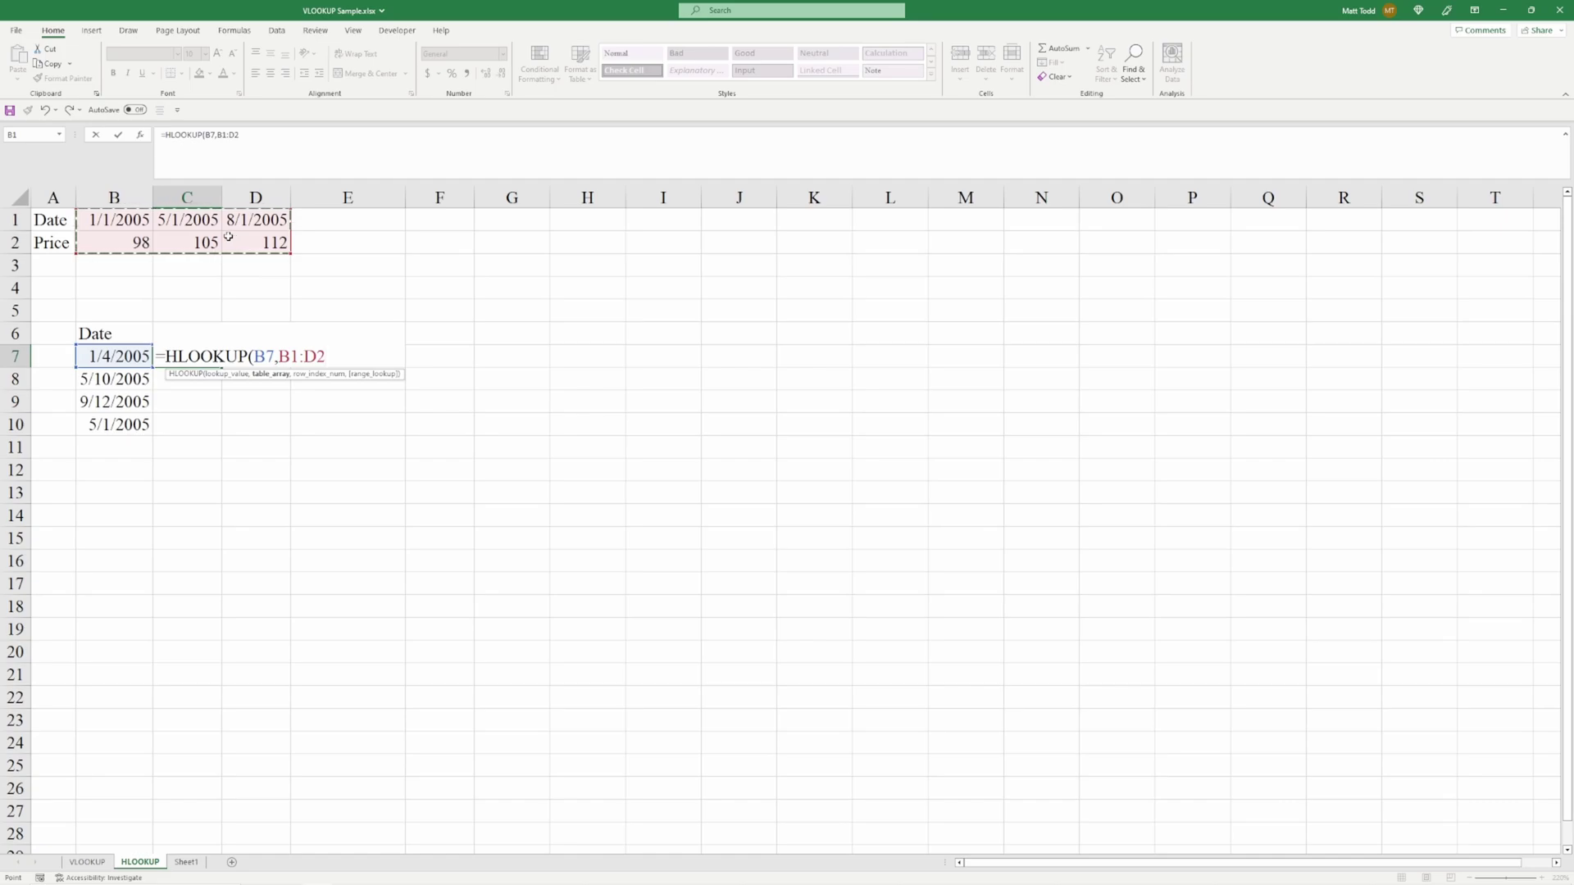
key(F4)
text(,)
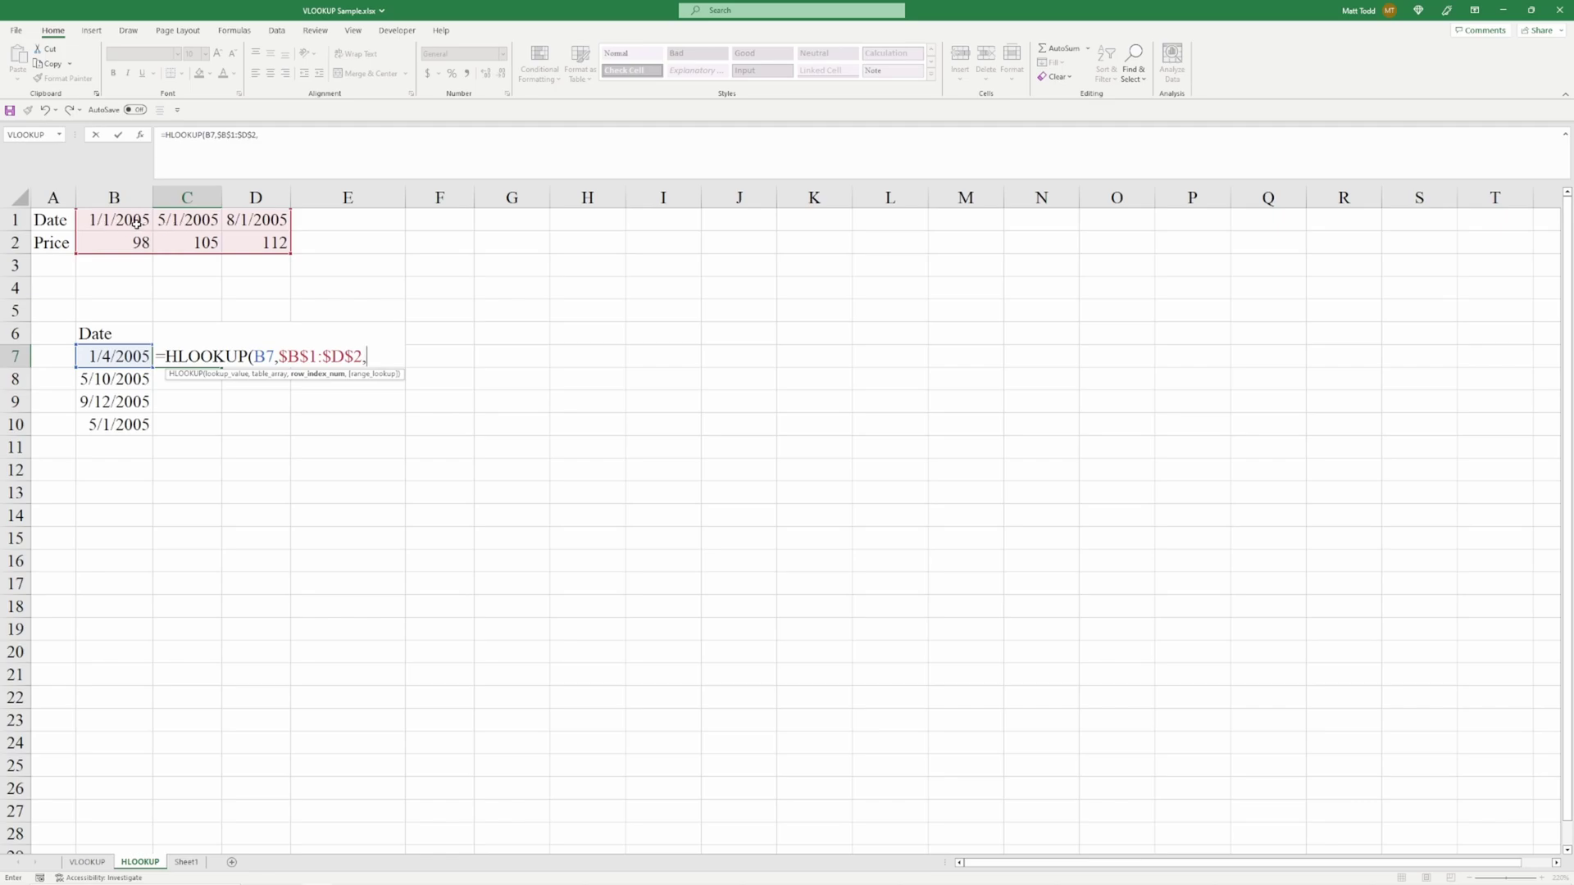
text(21)
key(BackSpace)
text(,)
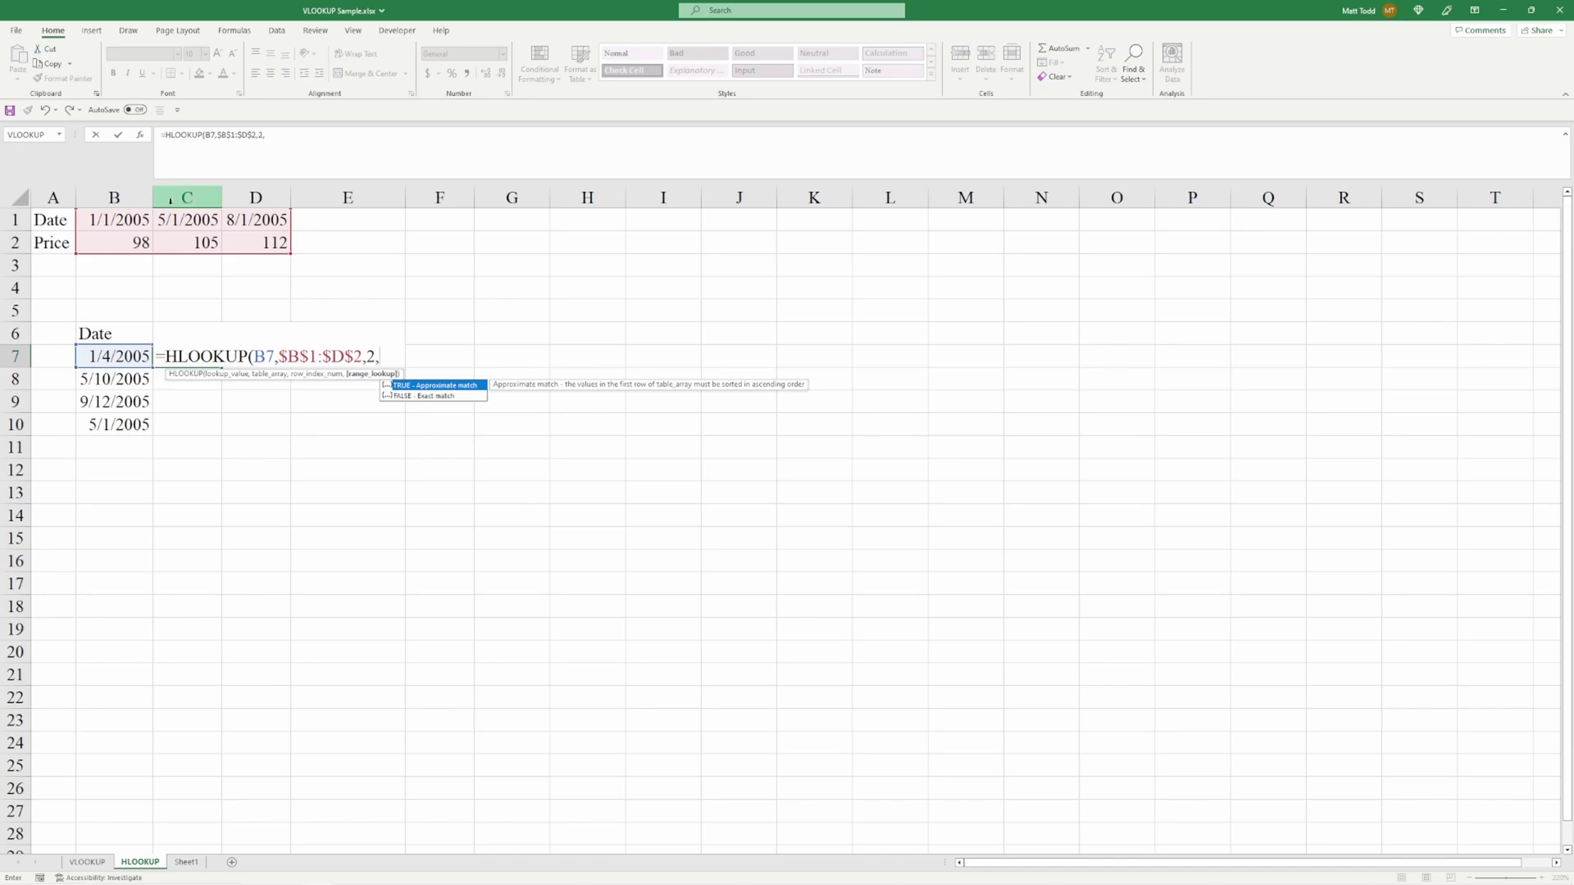
text(0)
double_click(399, 395)
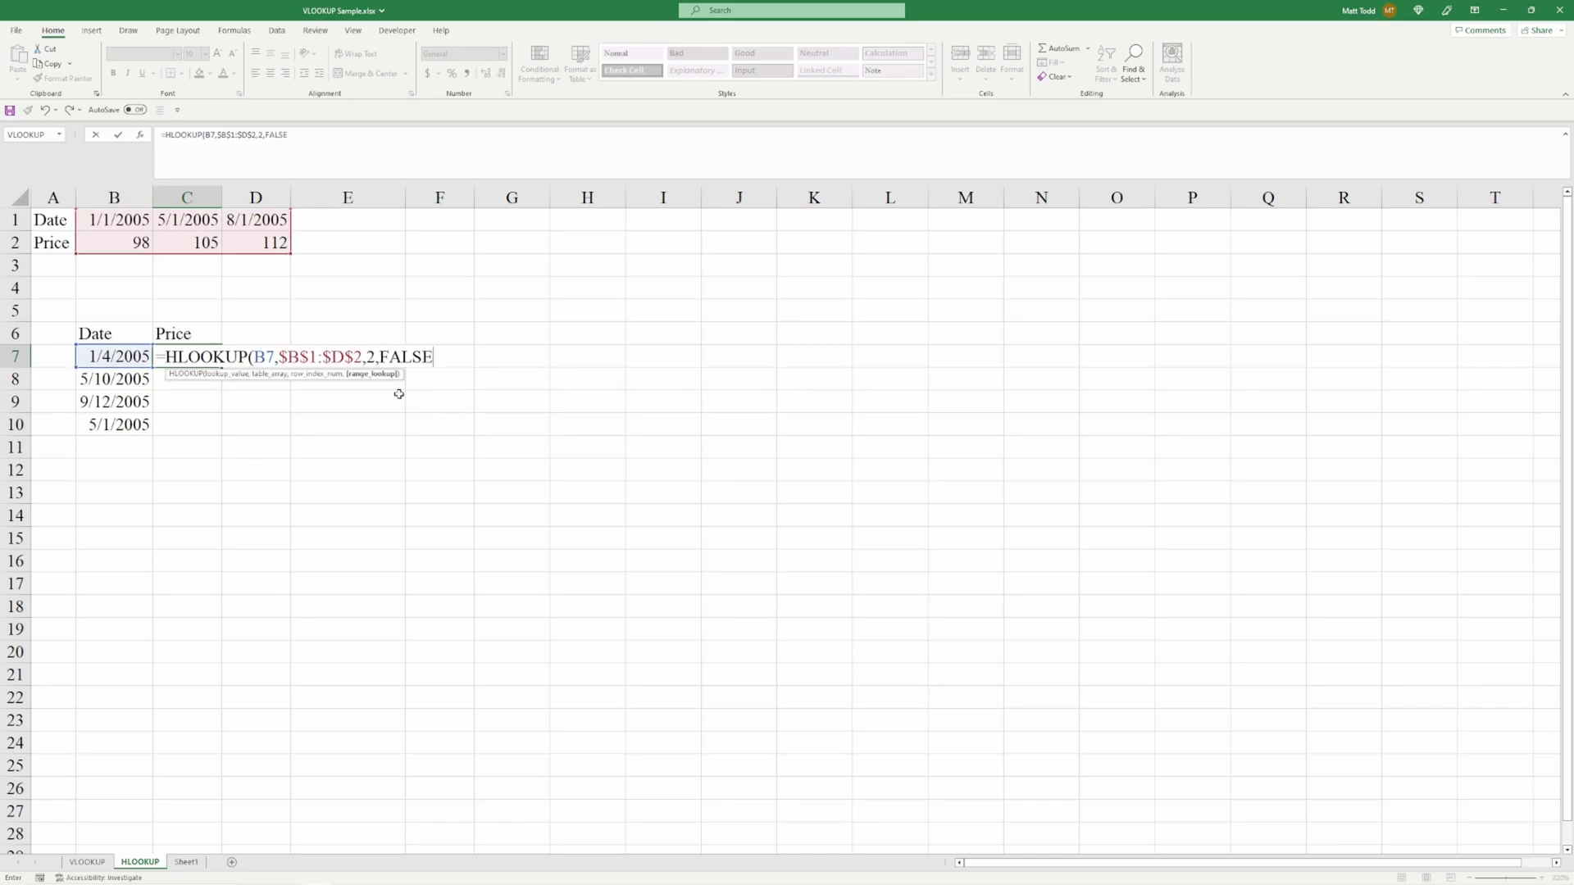
Commit C7's formula, test B7 with 01/02/2005, then restore it to 1/4/2005.
text())
key(Return)
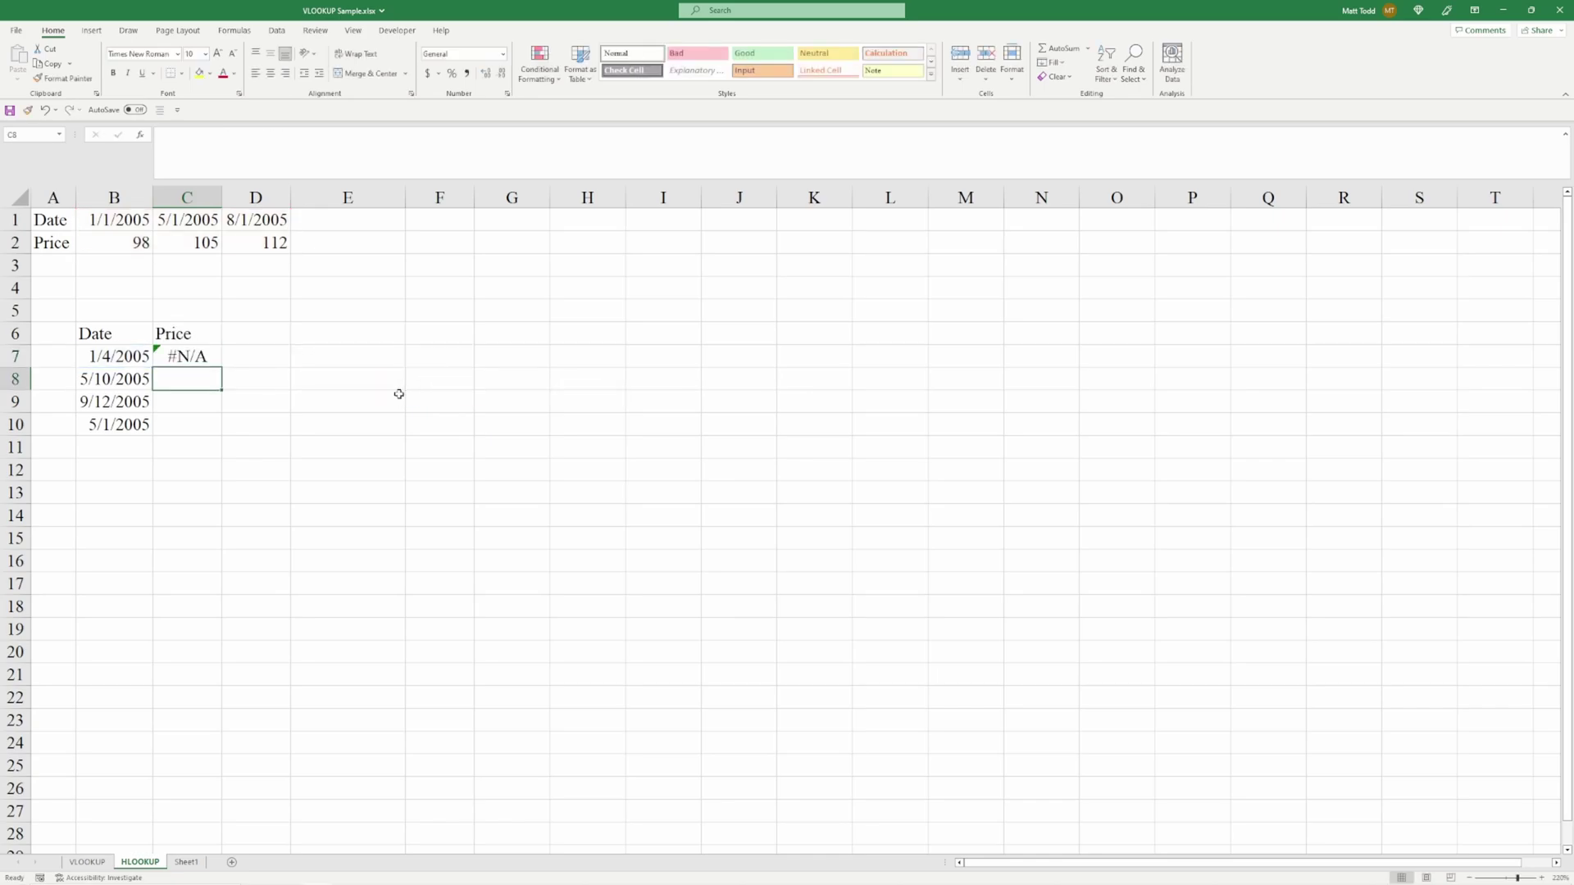
click(137, 360)
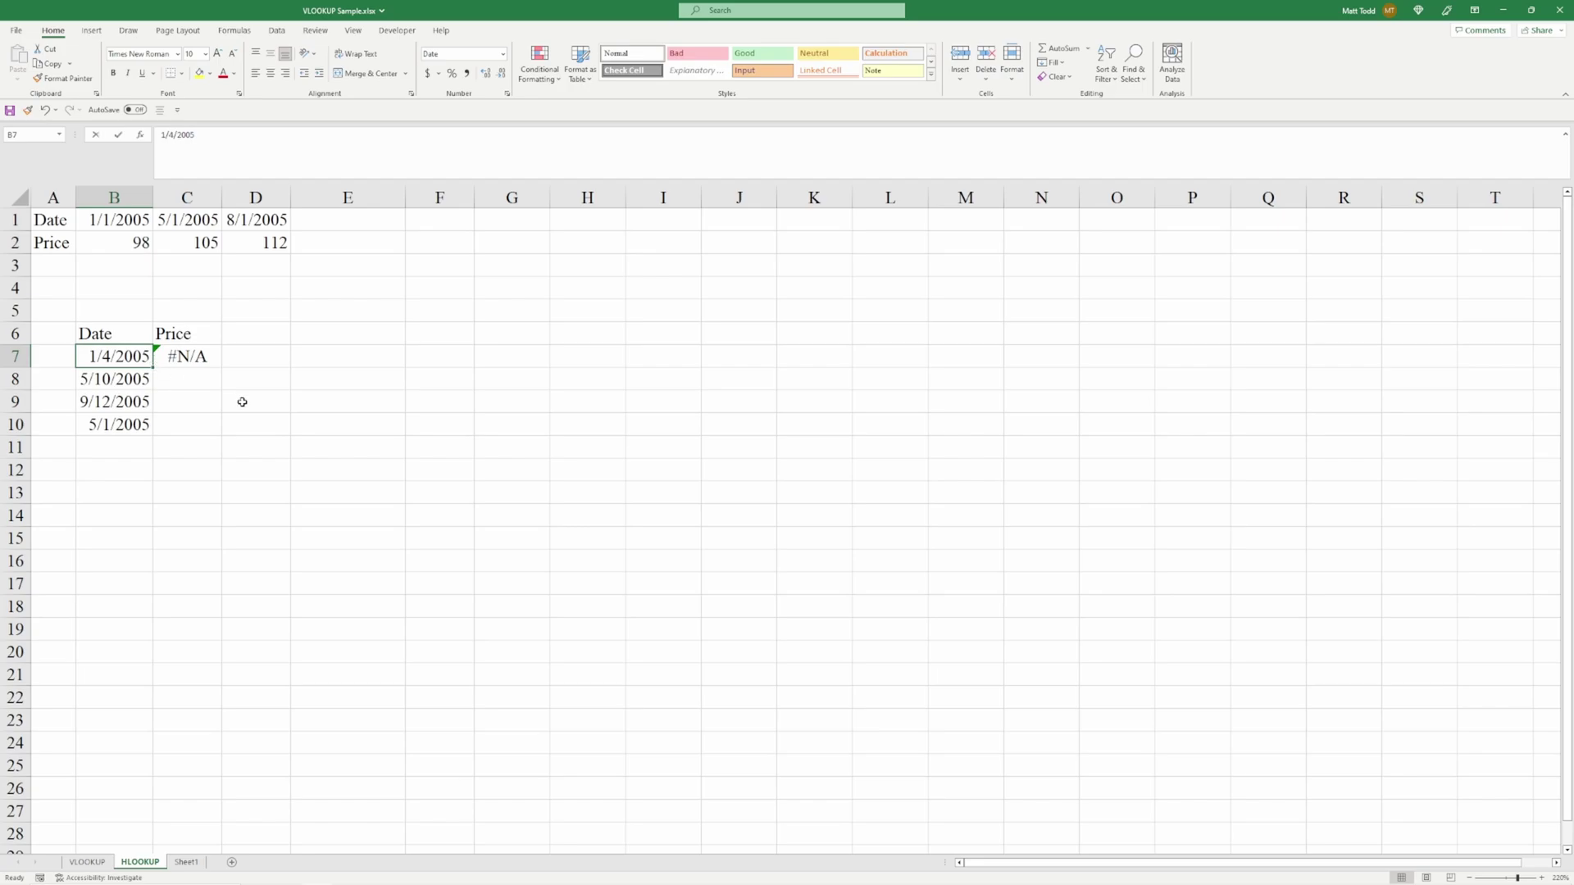
text(01/02/20)
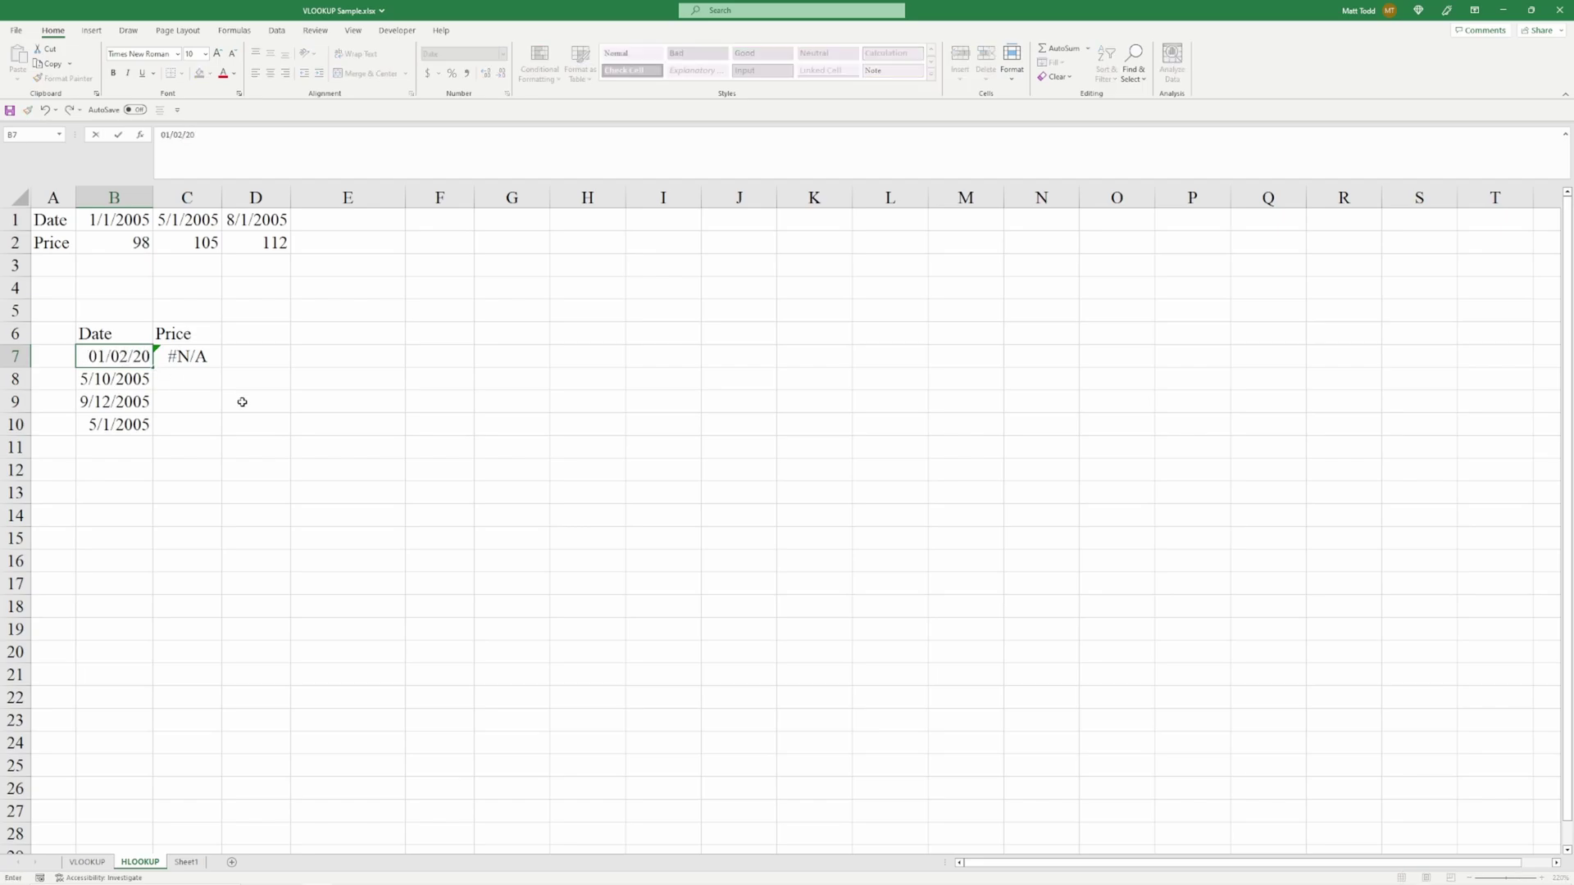
text(05)
key(Return)
key(Up)
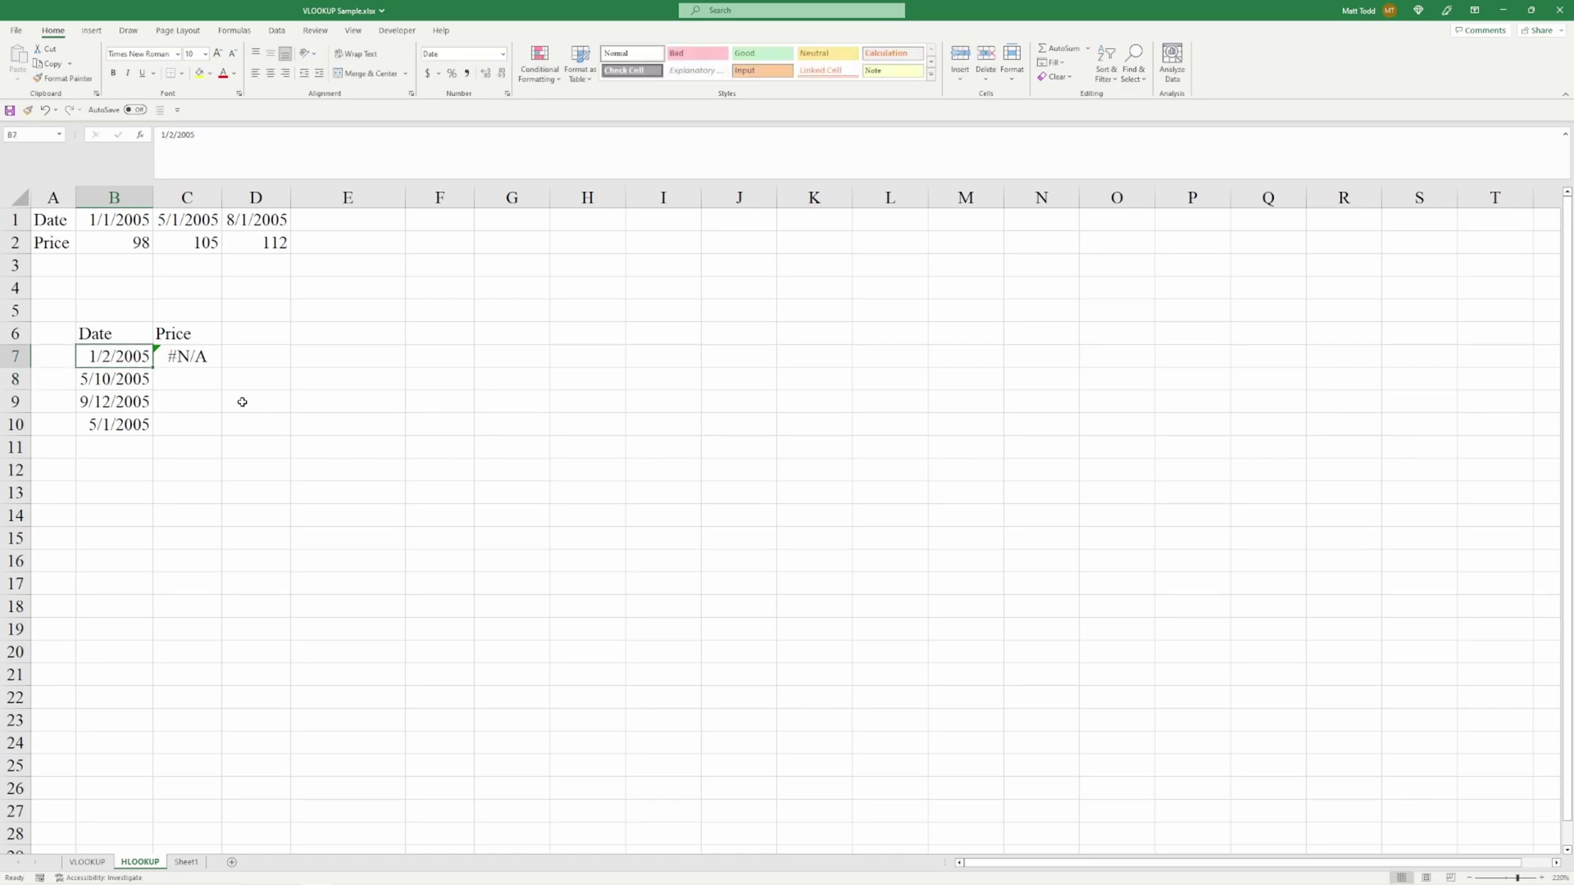
key(Down)
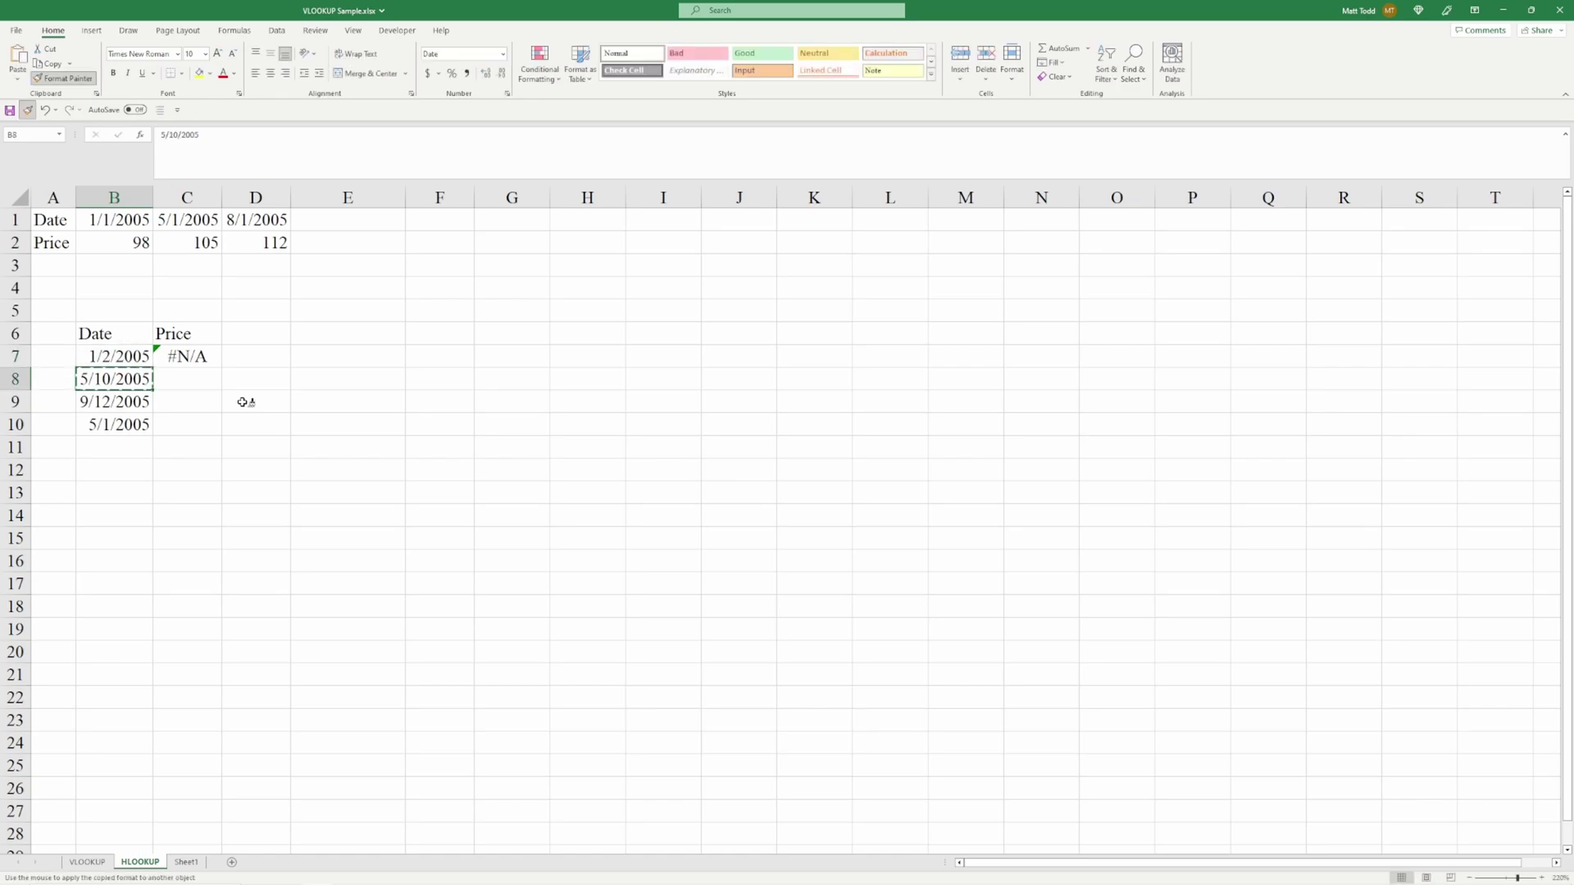
key(Up)
key(Right)
key(Left)
key(ctrl+c)
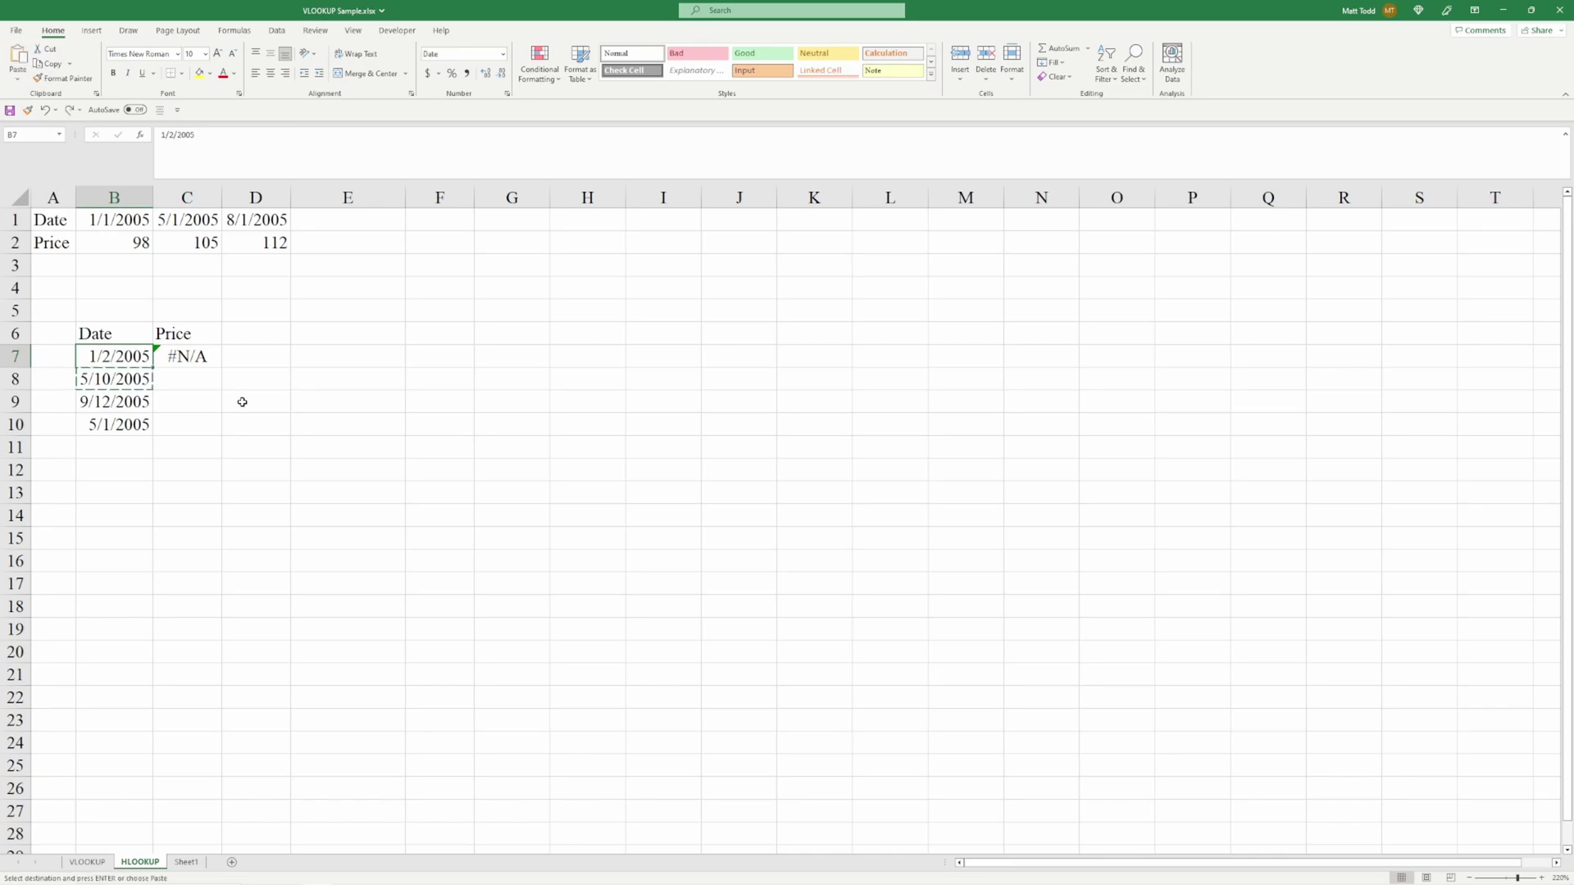
text(1/4/2005)
key(Right)
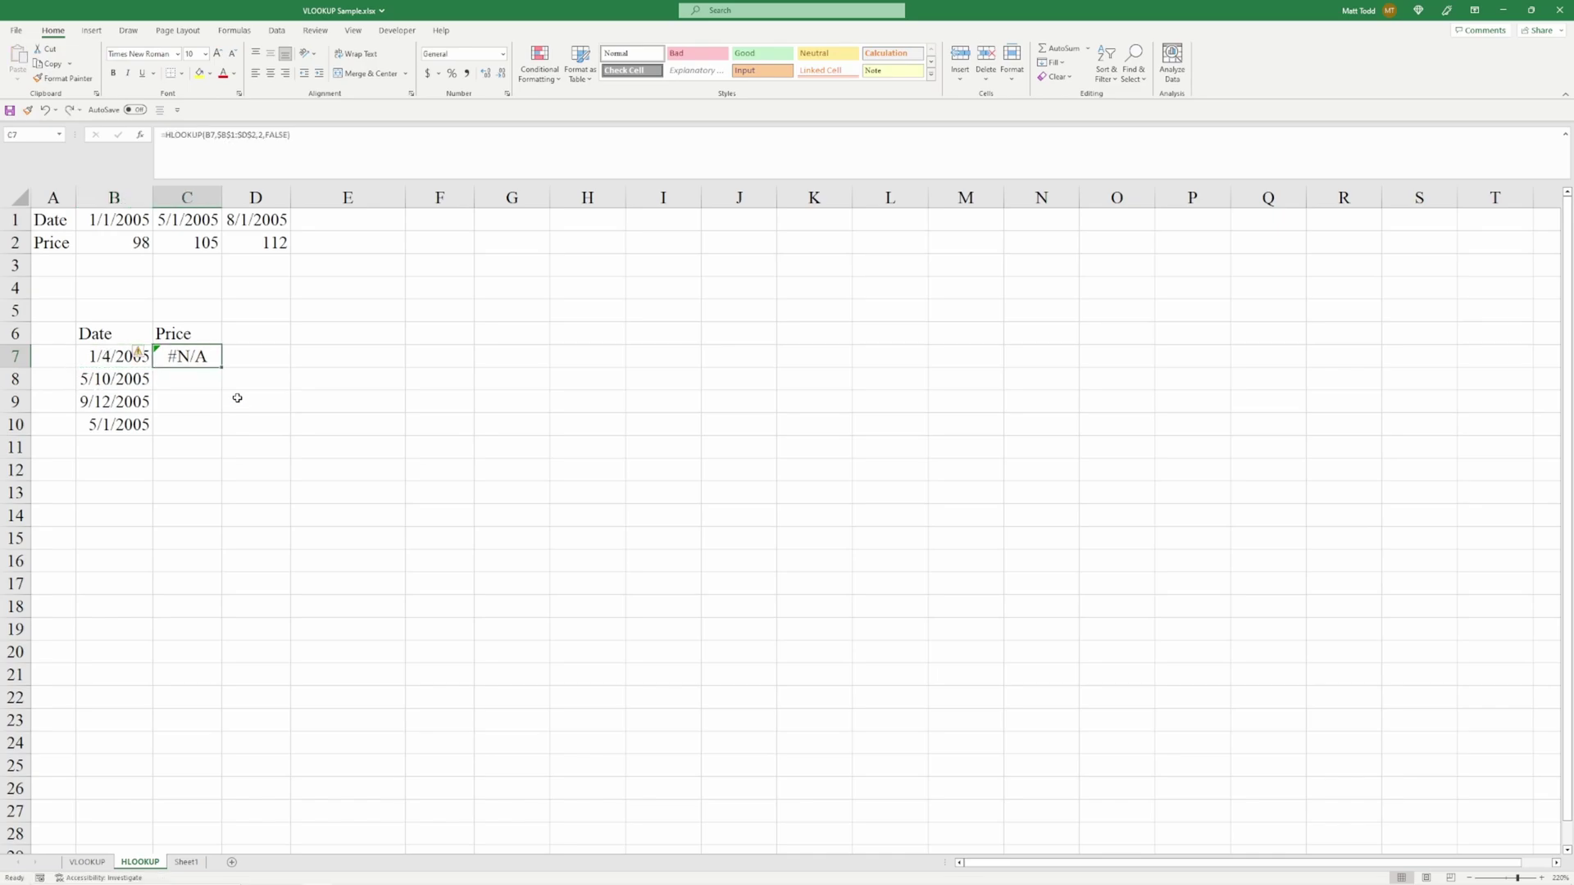
Switch C7's match type from FALSE to TRUE and check the 98 result against B1:B2.
key(F2)
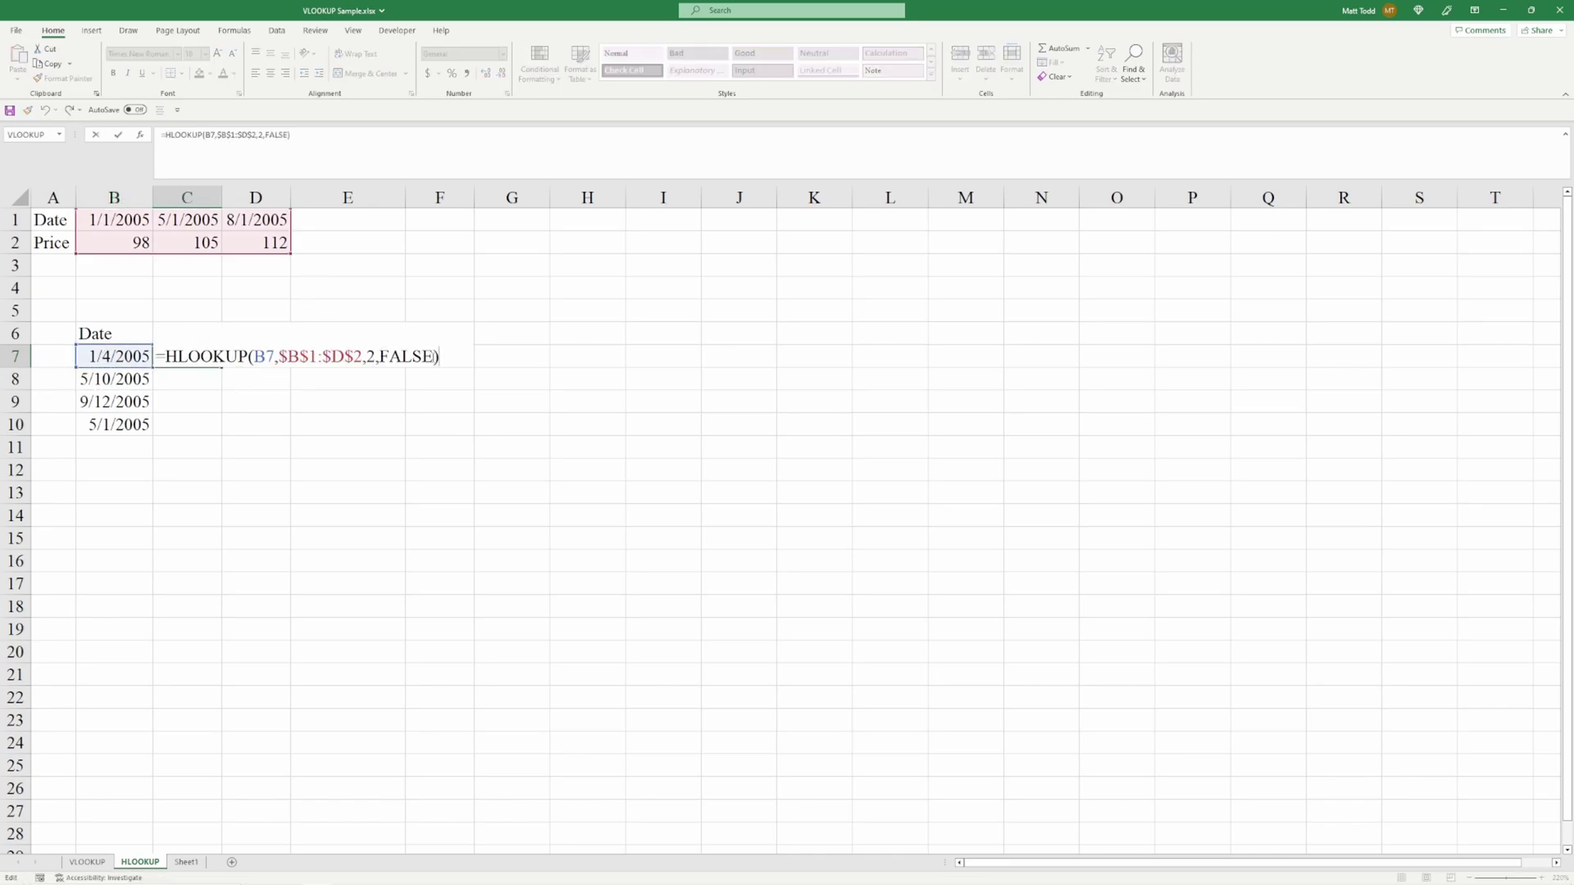
key(shift+Left)
key(shift+Left)
key(shift+Left)
key(shift+Left)
key(shift+Left)
text(T)
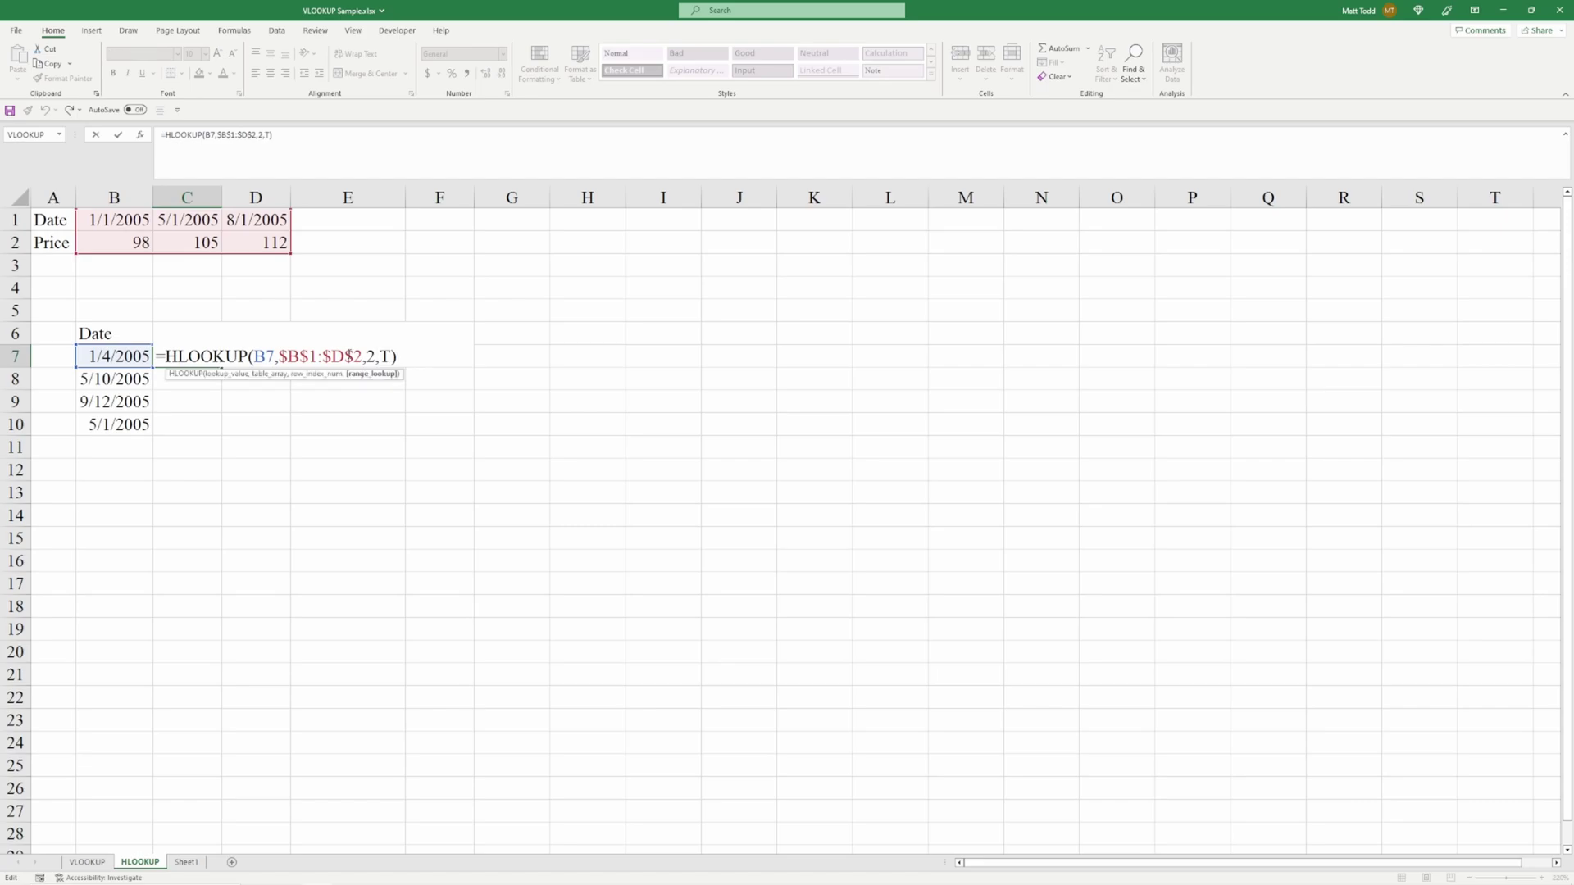
text(rue)
key(Return)
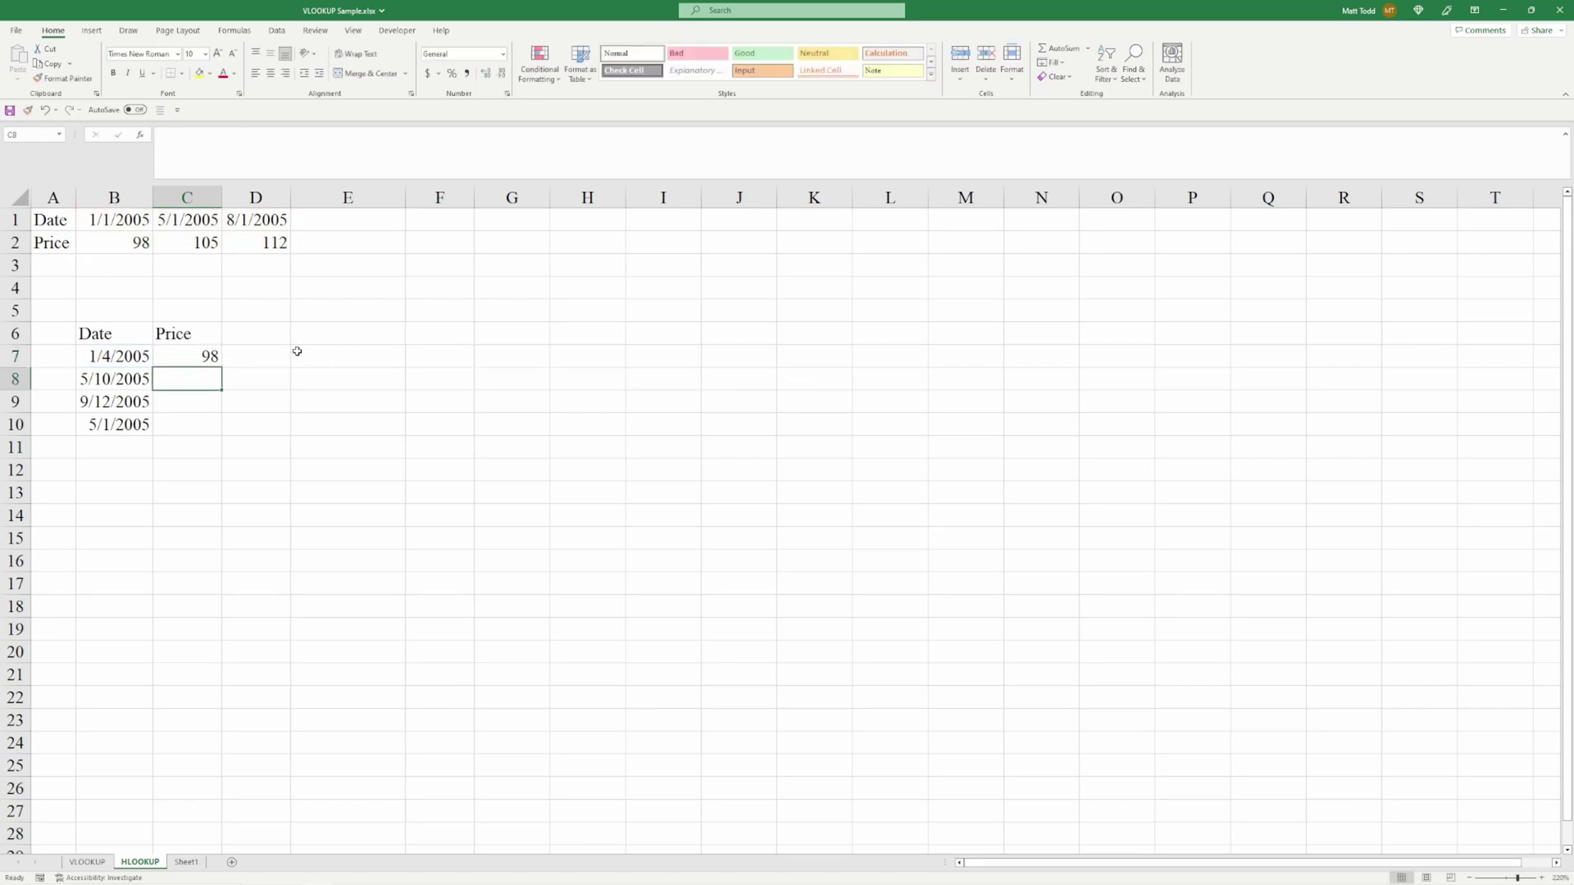
click(182, 355)
click(122, 358)
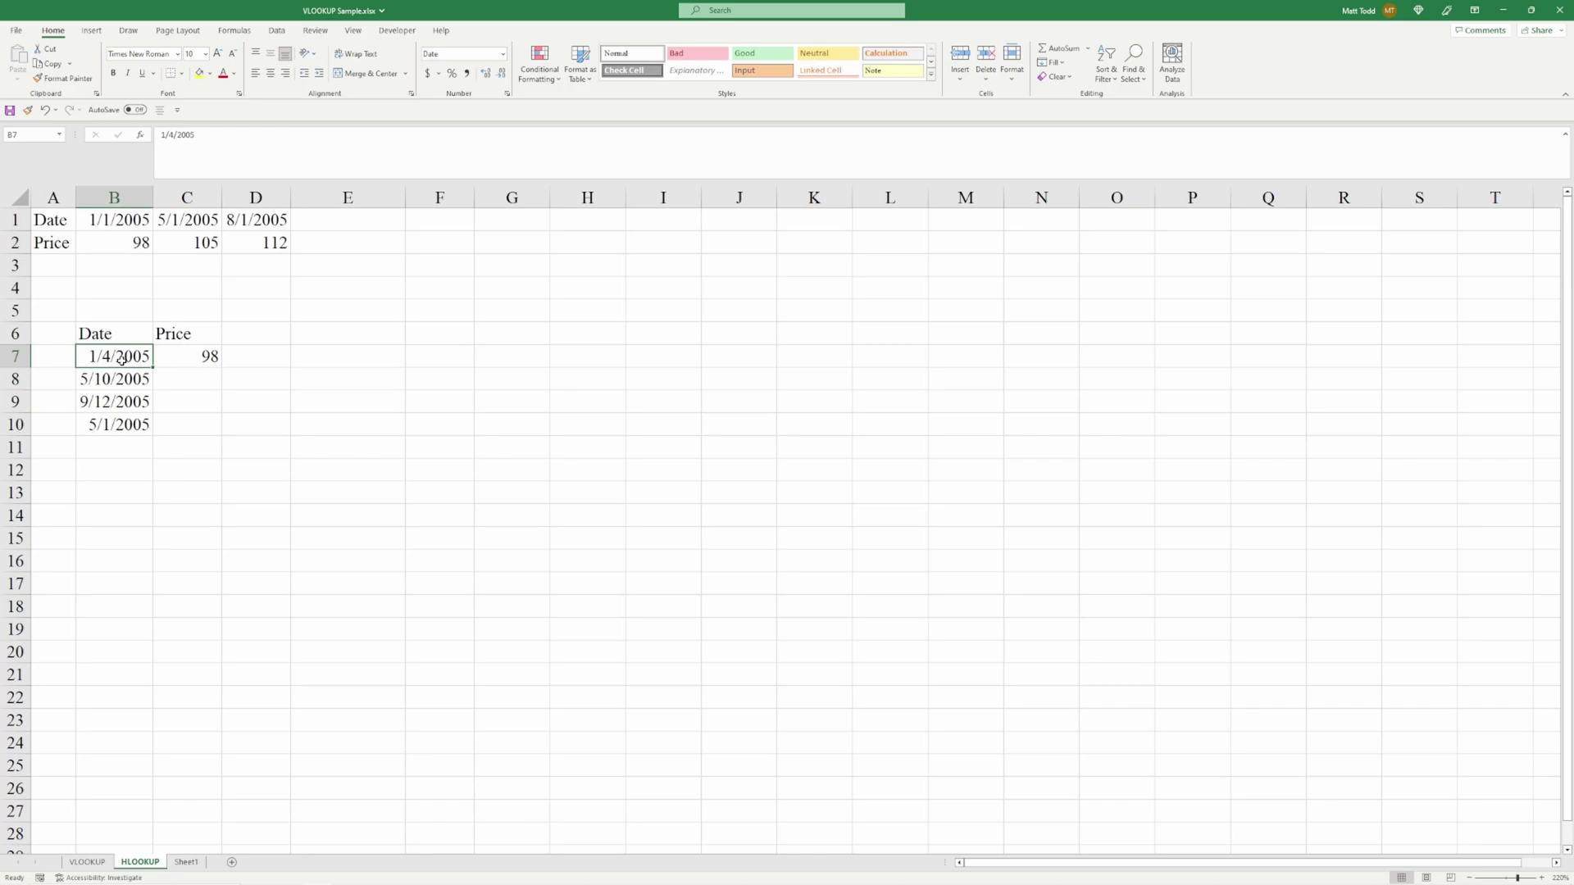
click(139, 225)
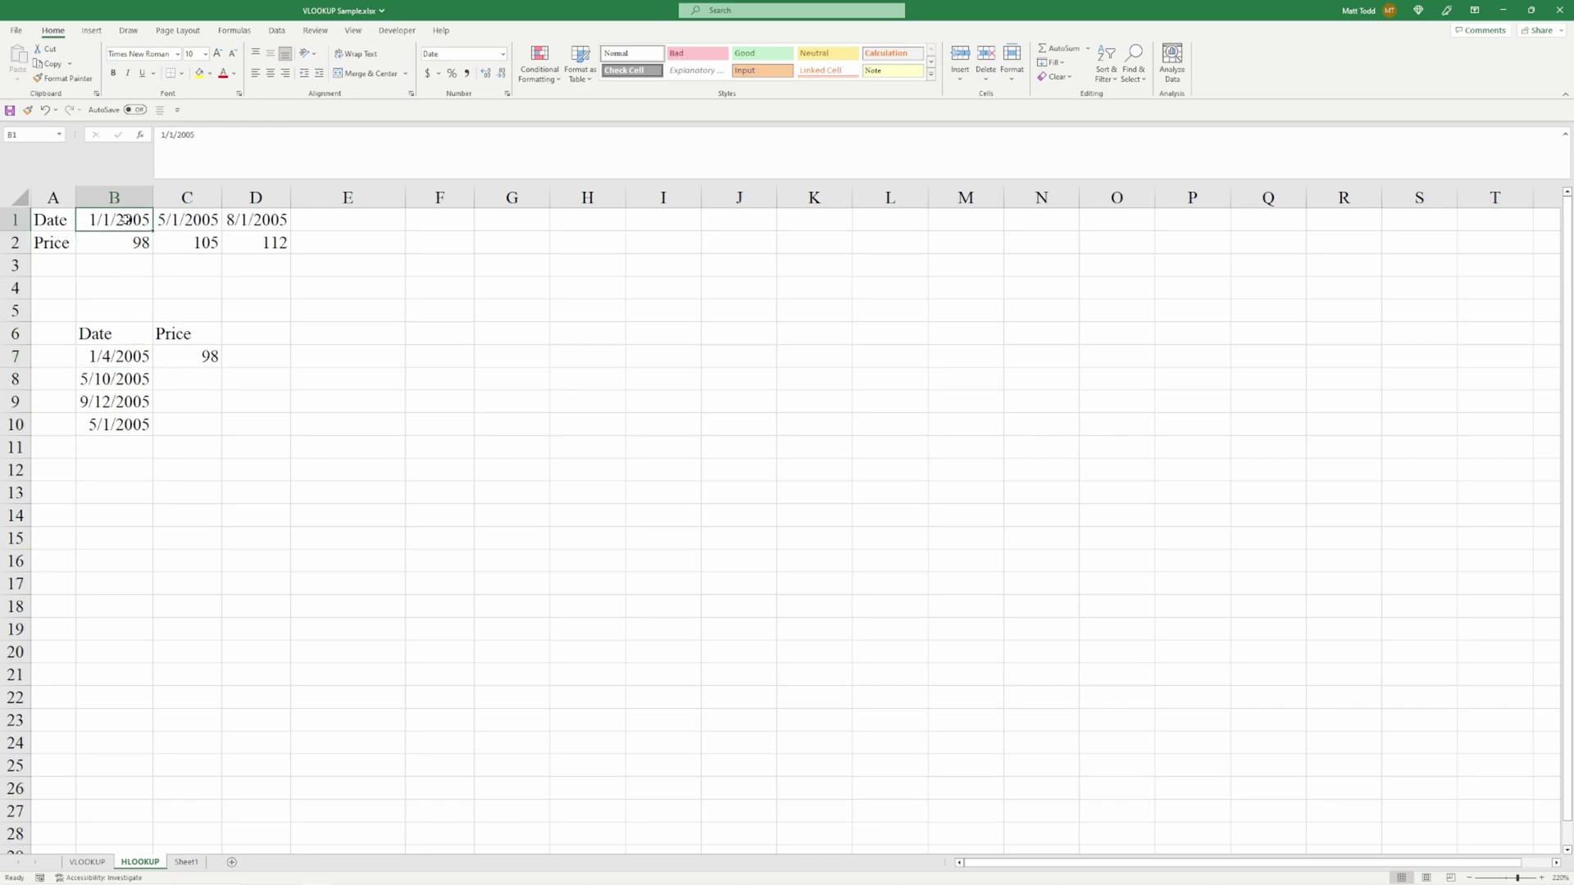
click(124, 244)
click(182, 354)
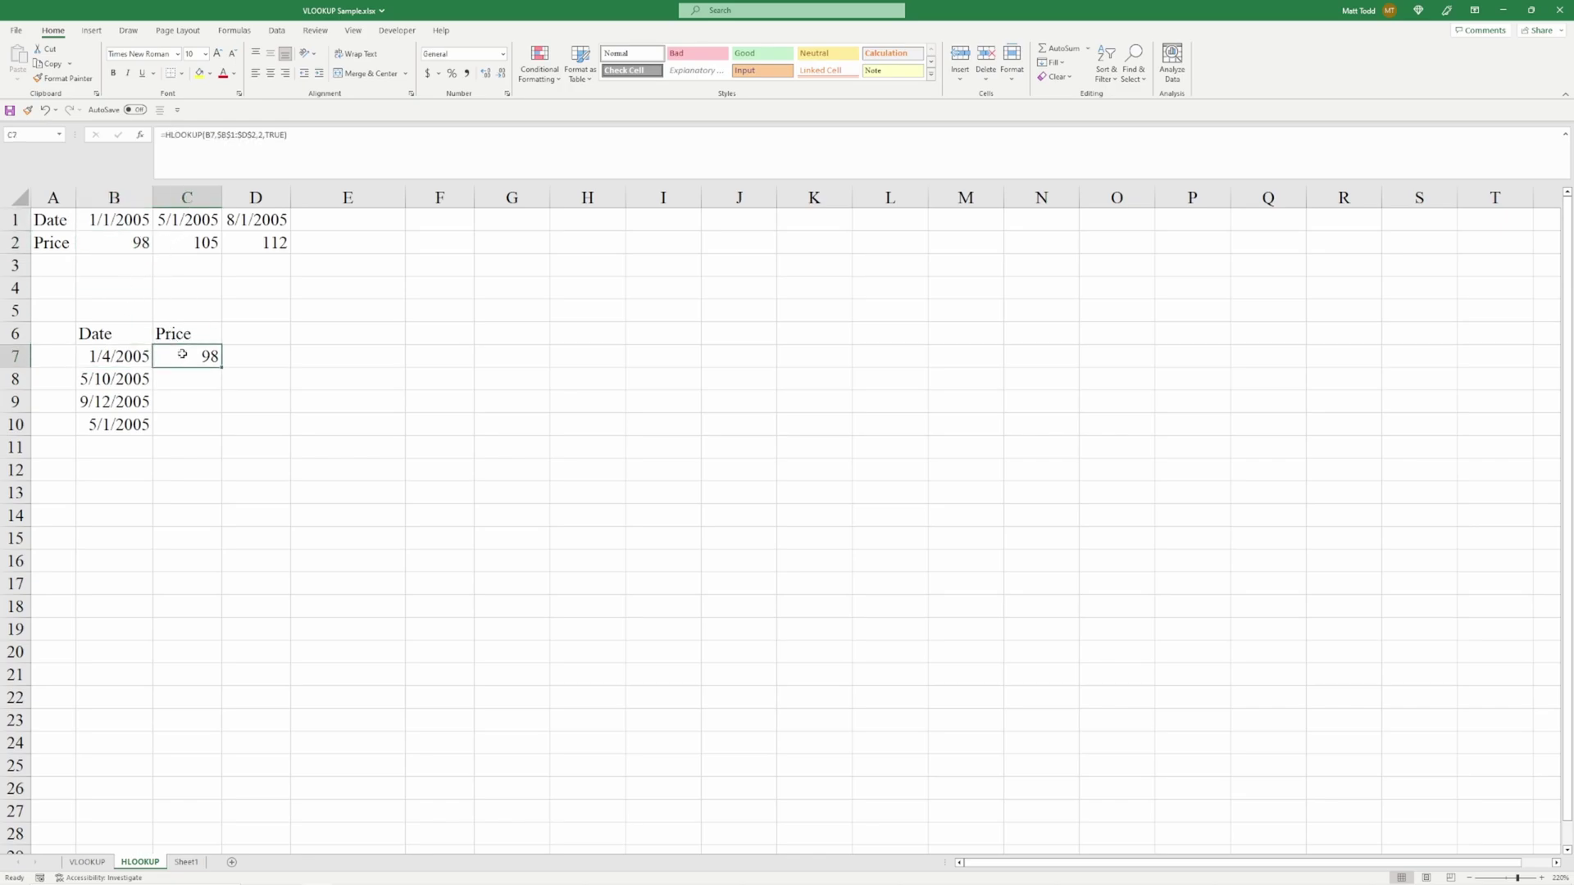
Enter =HLOOKUP(B8,$B$1:$D$2,2,TRUE) in C8, returning 105 for 5/10/2005.
key(Down)
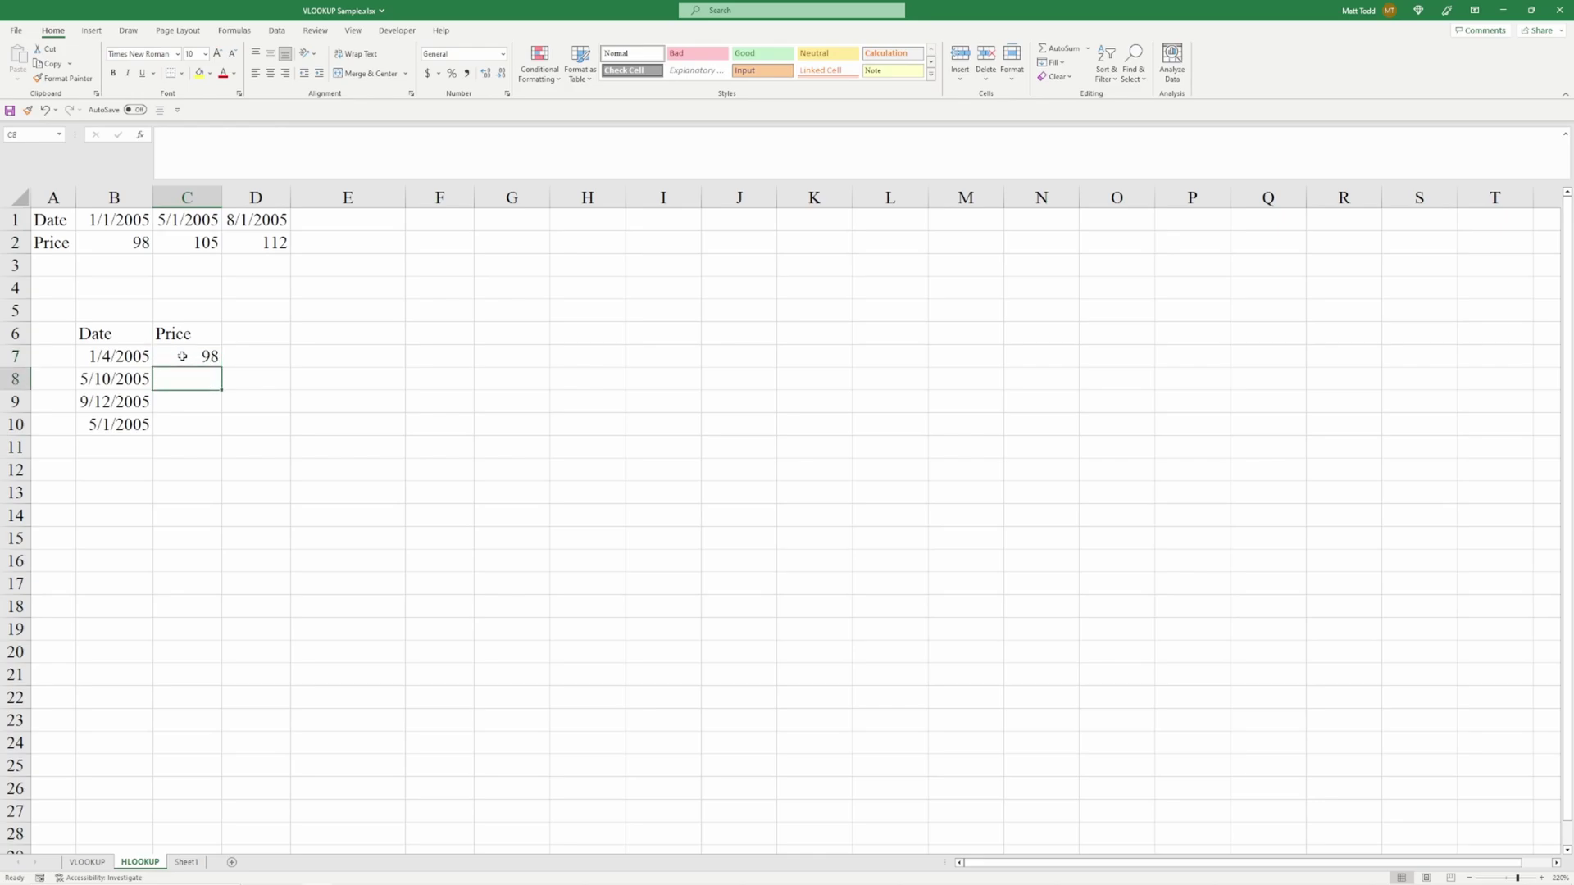
text(=hlo)
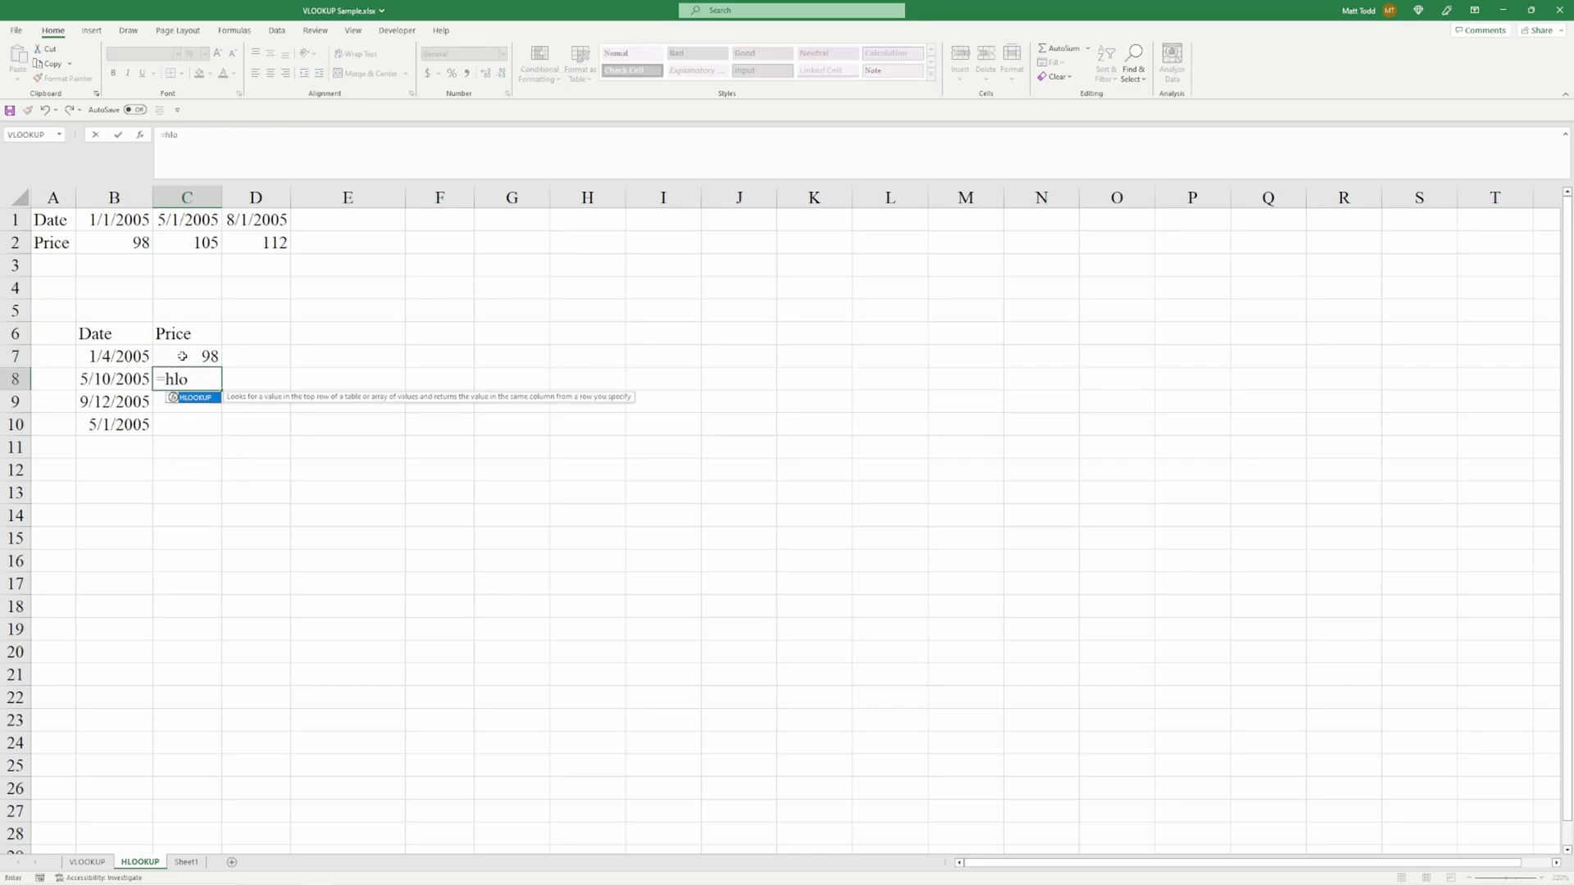
key(Tab)
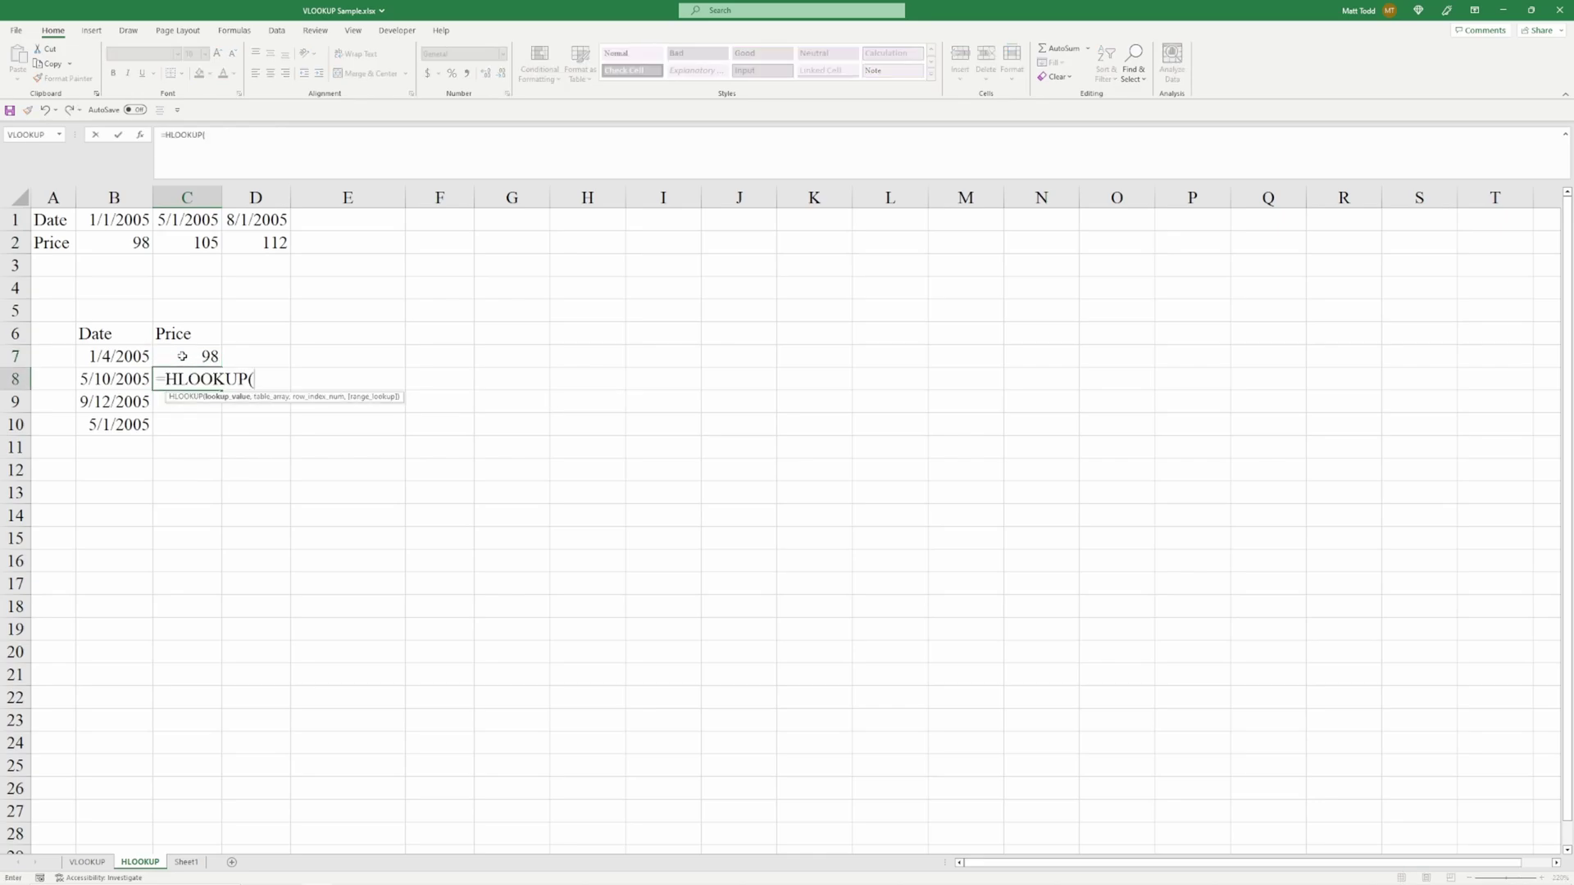
click(123, 379)
text(,)
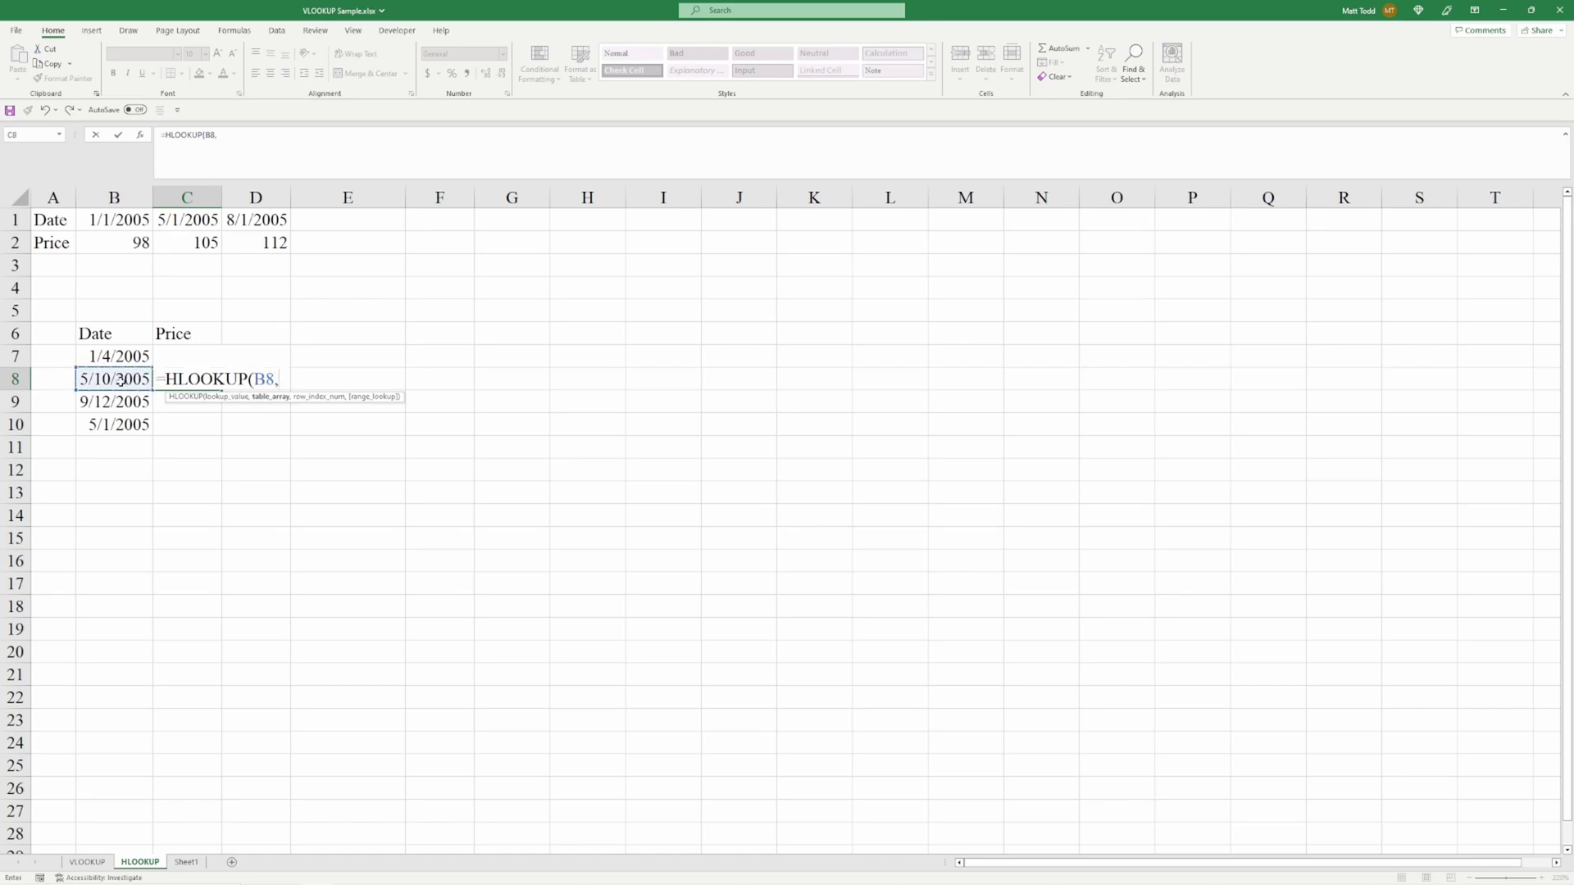
drag(123, 226, 238, 247)
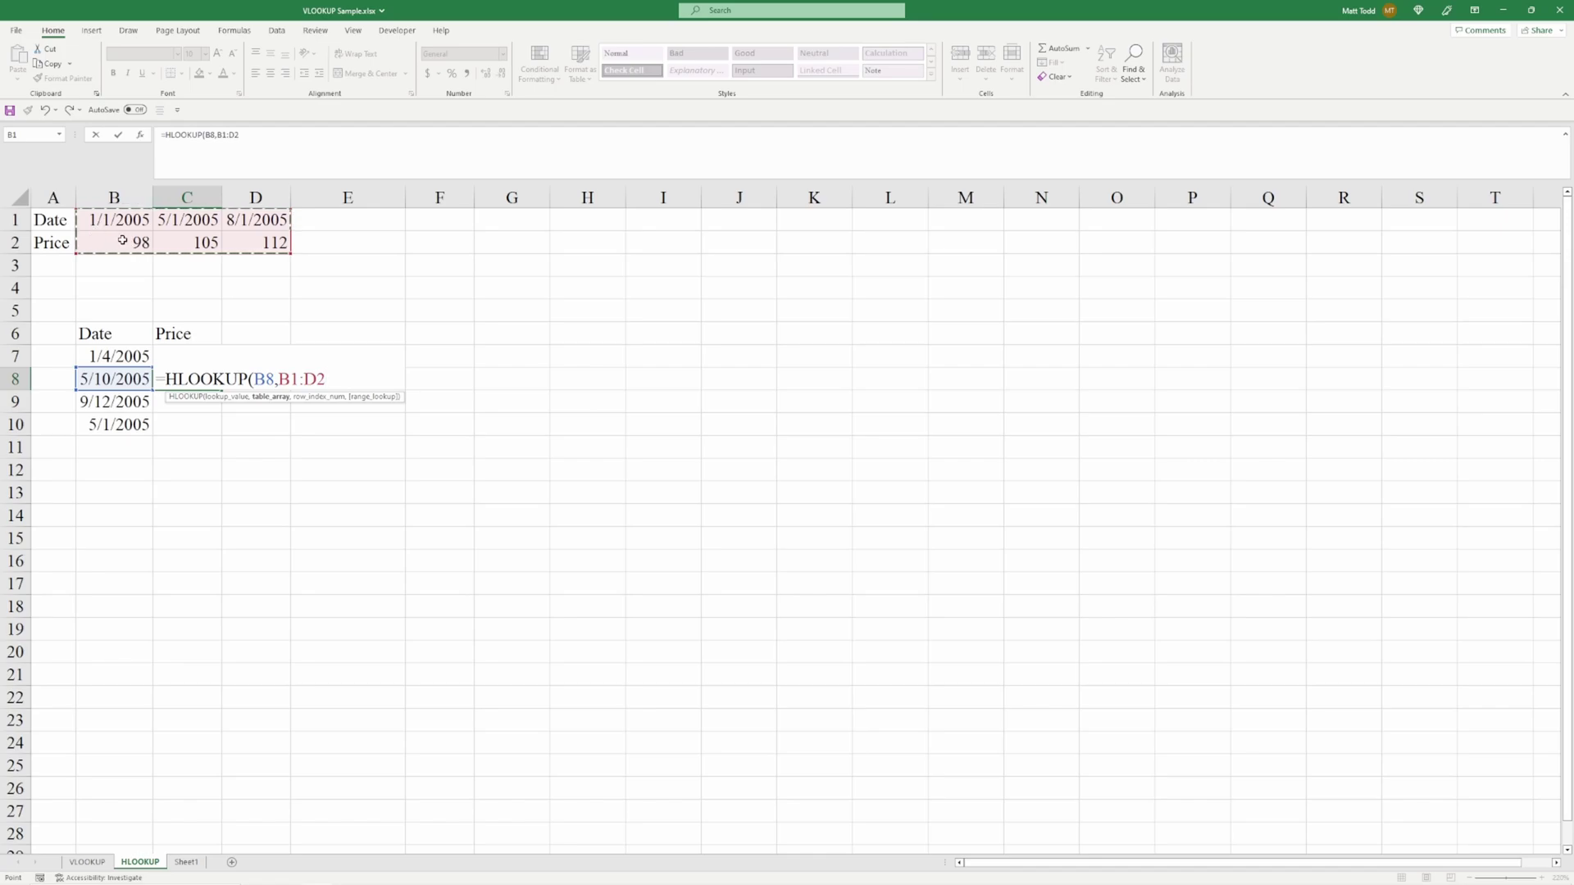
key(F4)
text(,)
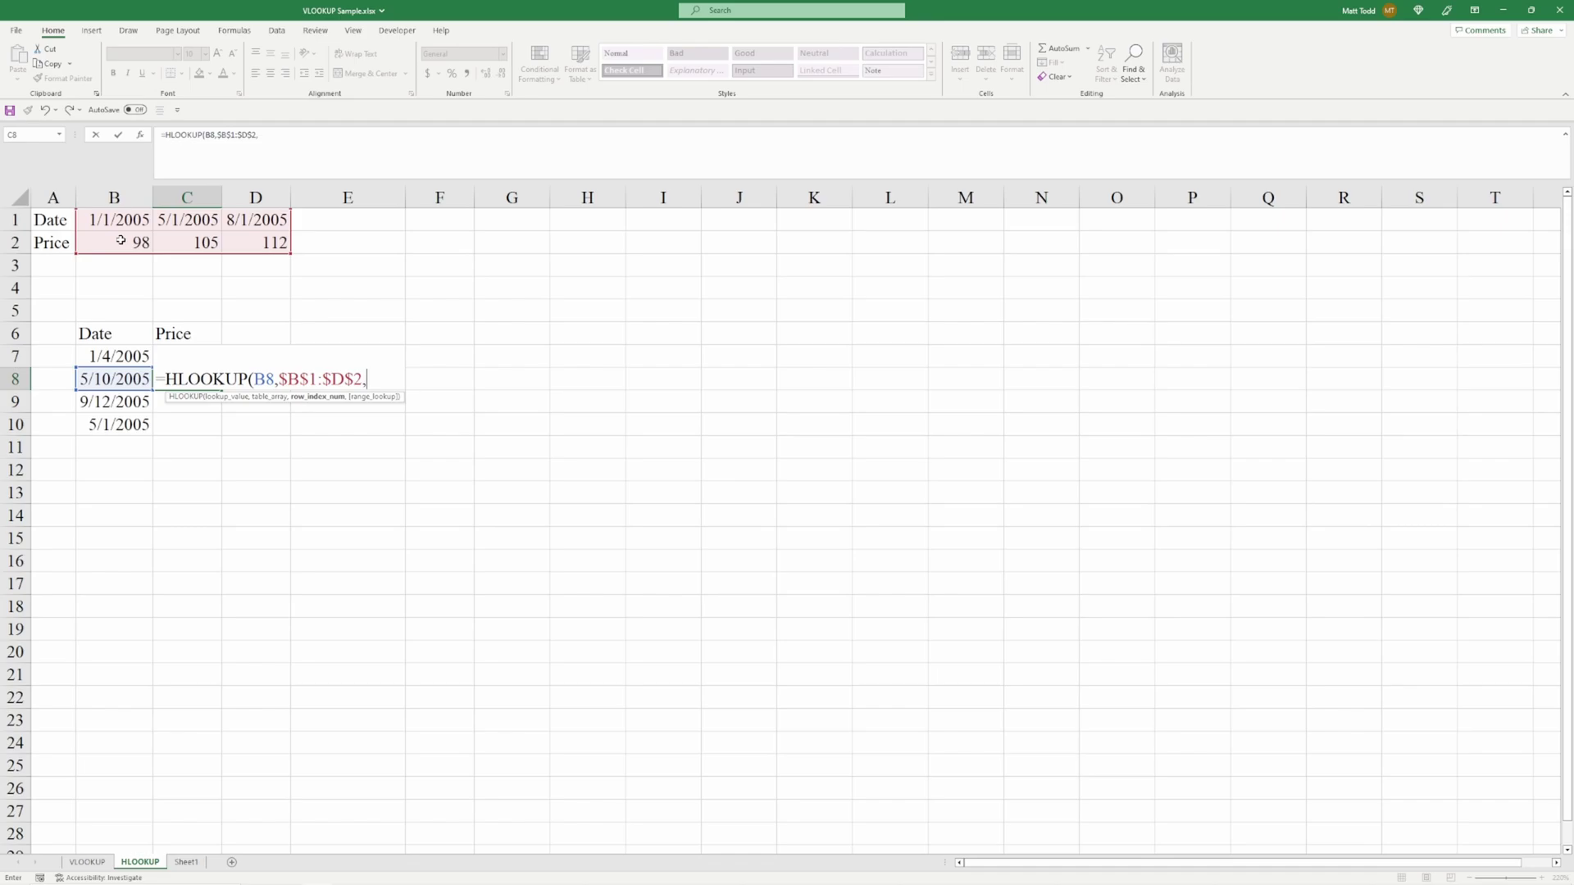
text(2,)
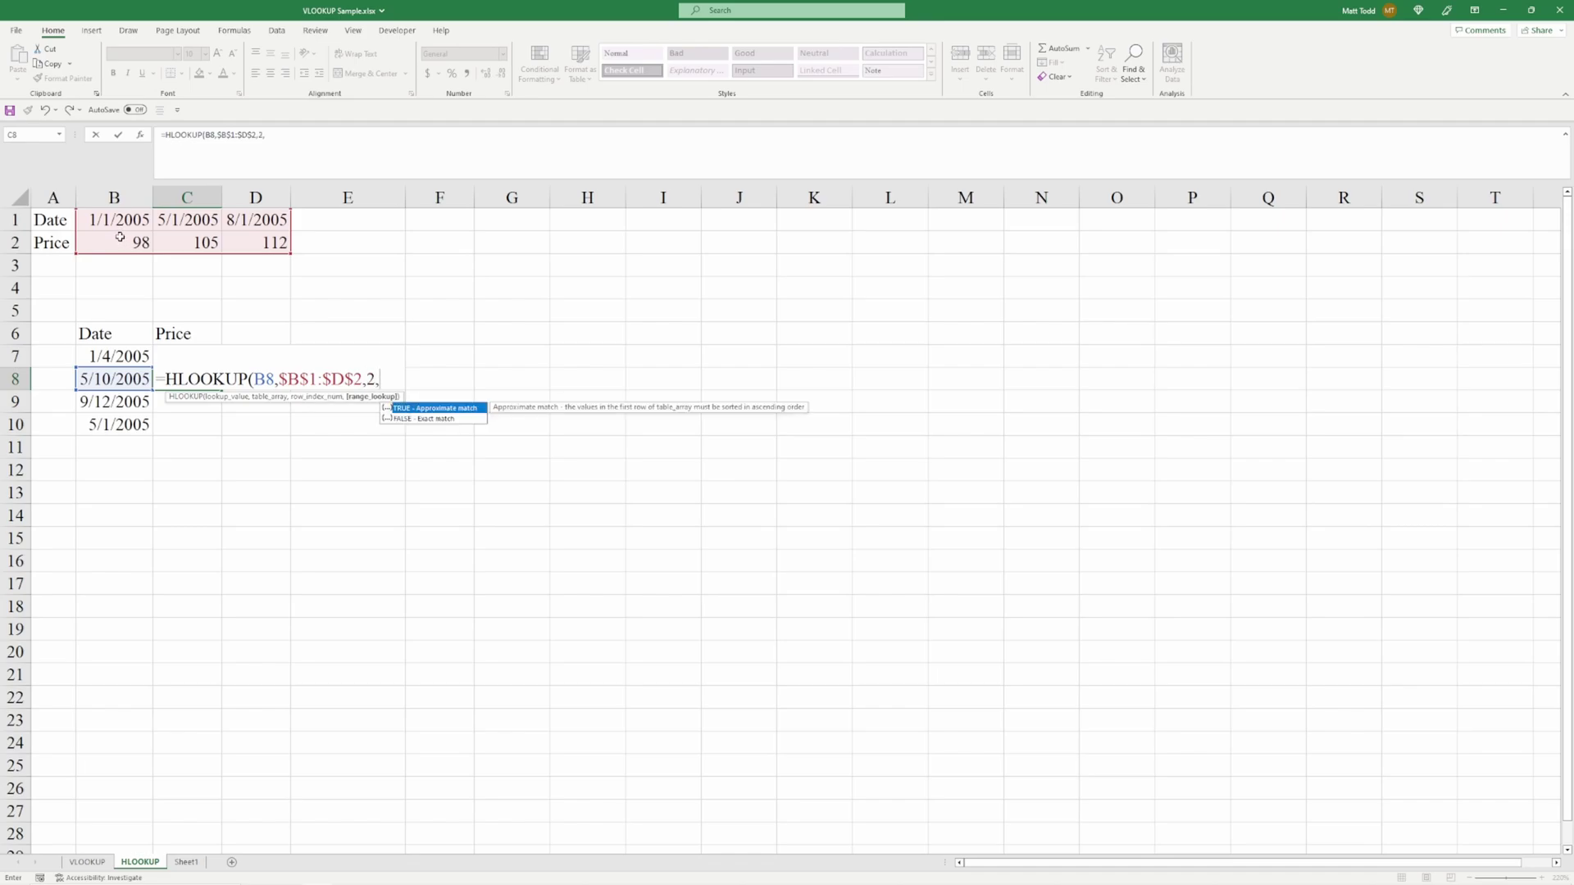
text(false)
key(BackSpace)
key(BackSpace)
key(BackSpace)
key(BackSpace)
key(BackSpace)
text(trui)
key(BackSpace)
text(e))
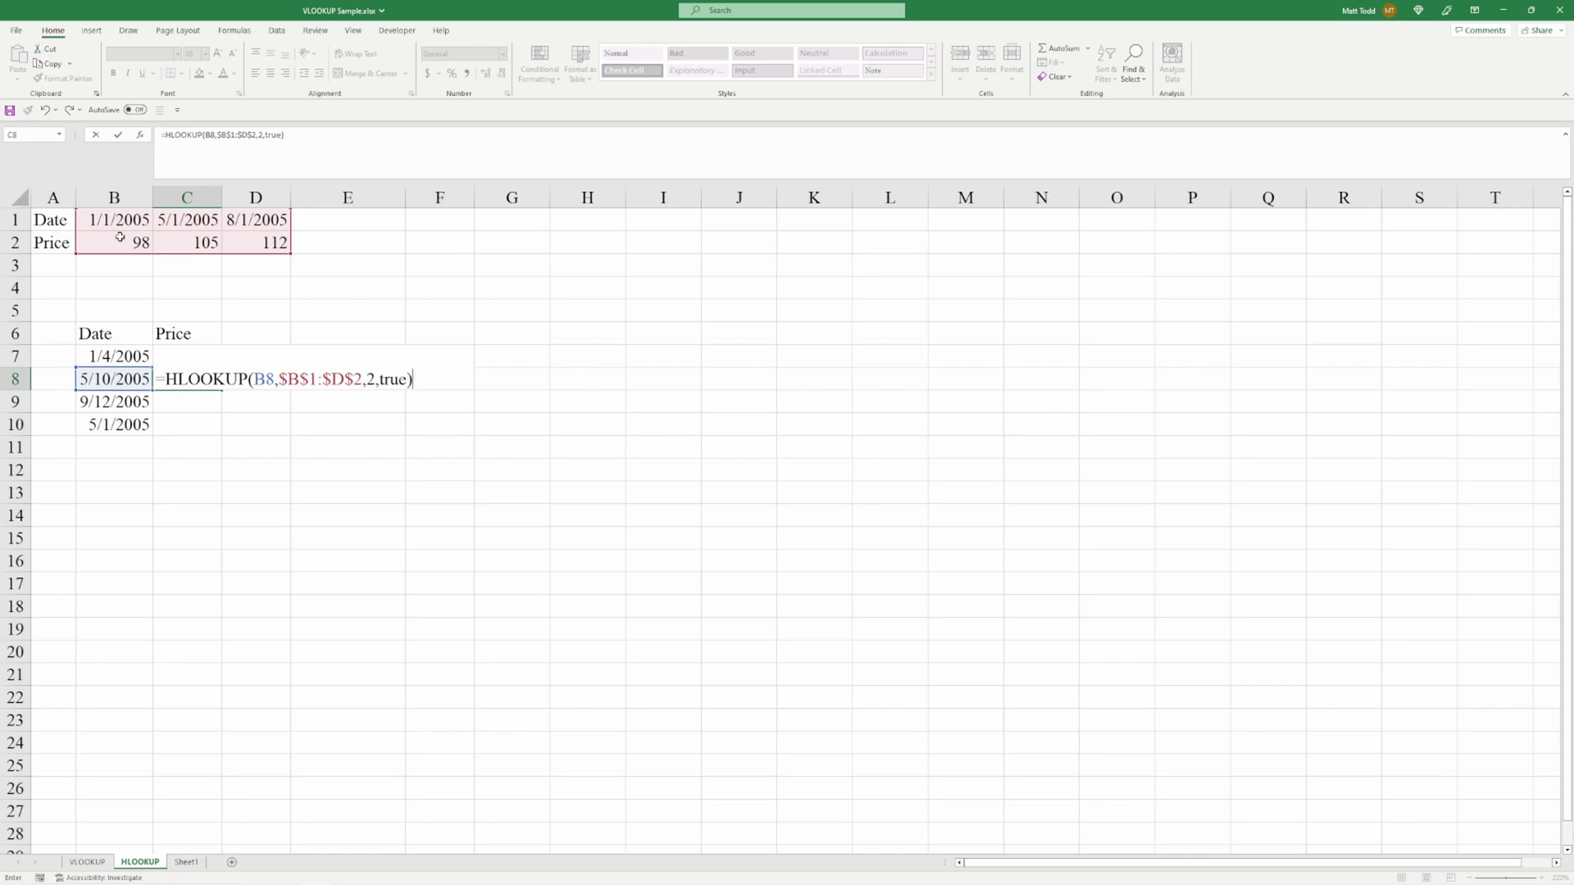
key(Return)
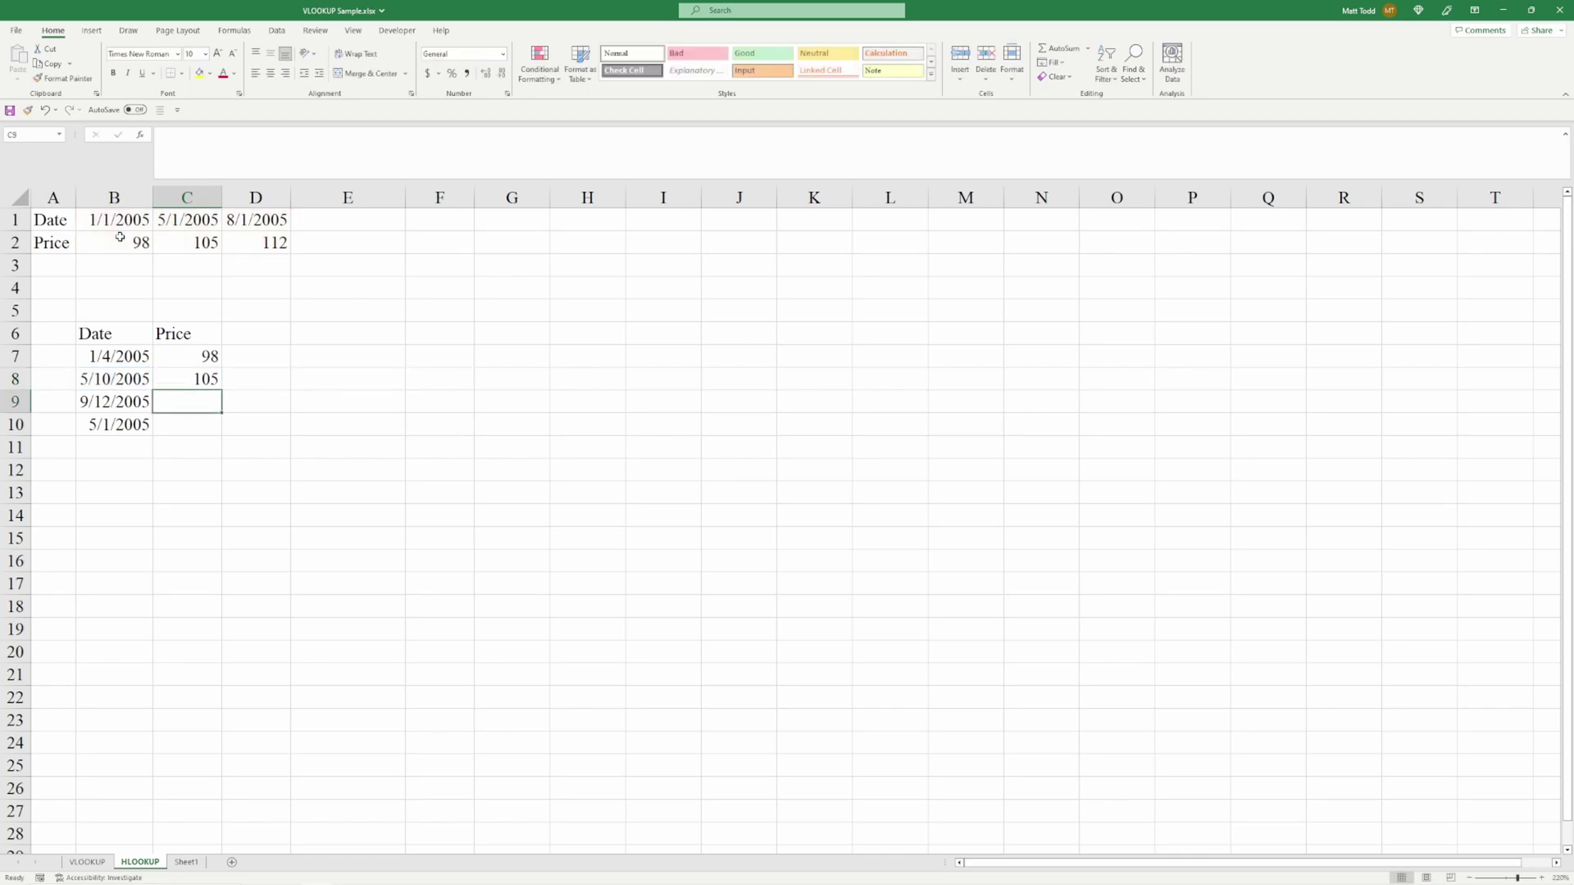
key(Up)
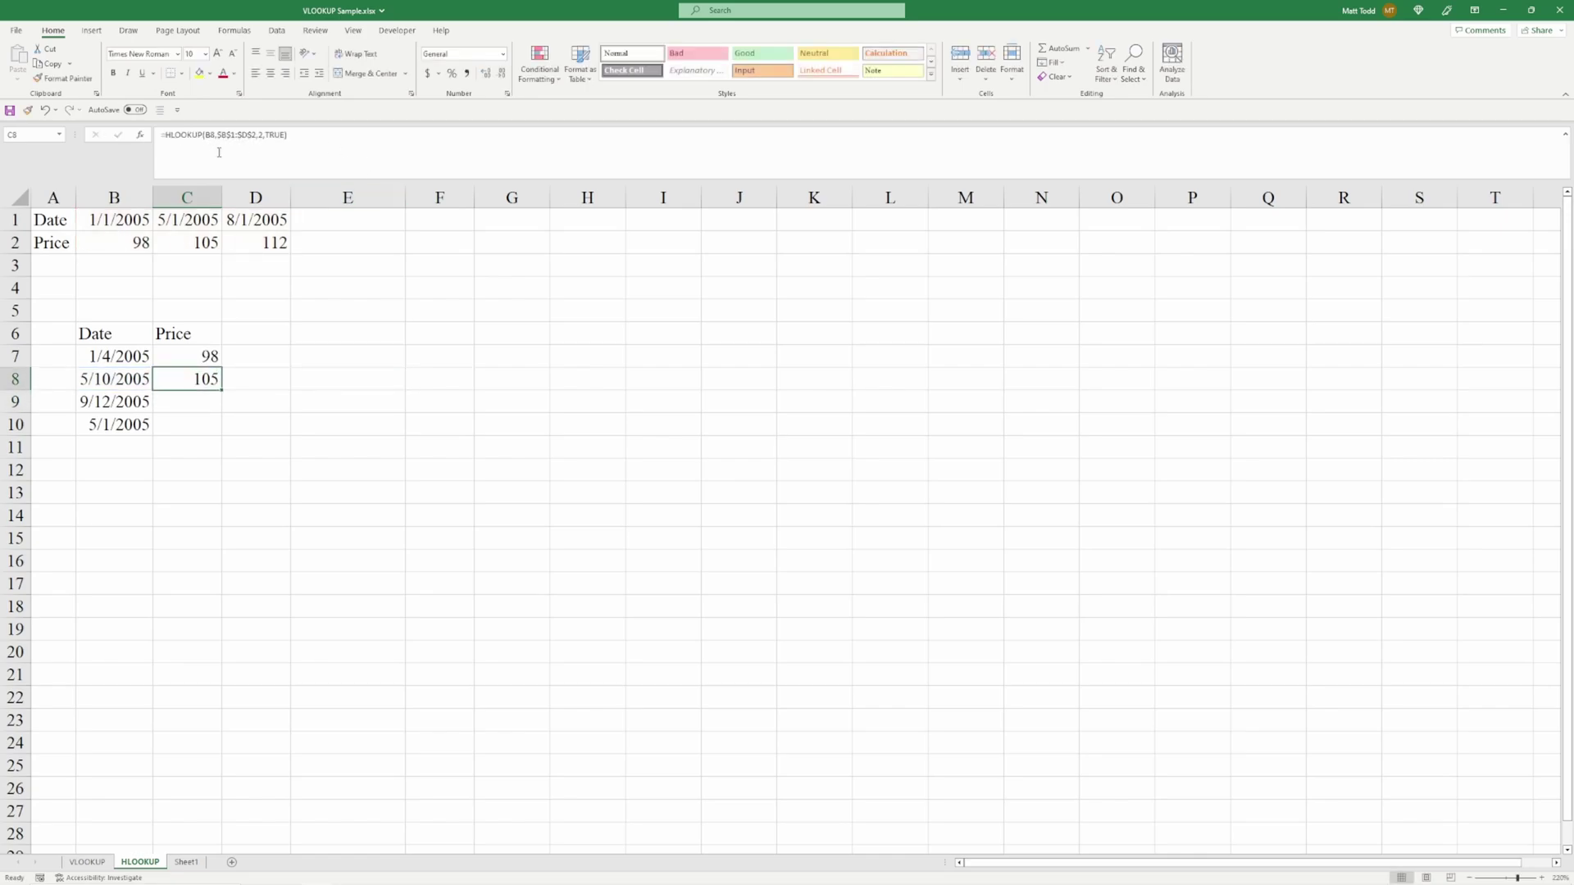
Copy C8's approximate-match lookup formula into C9:C10.
click(233, 137)
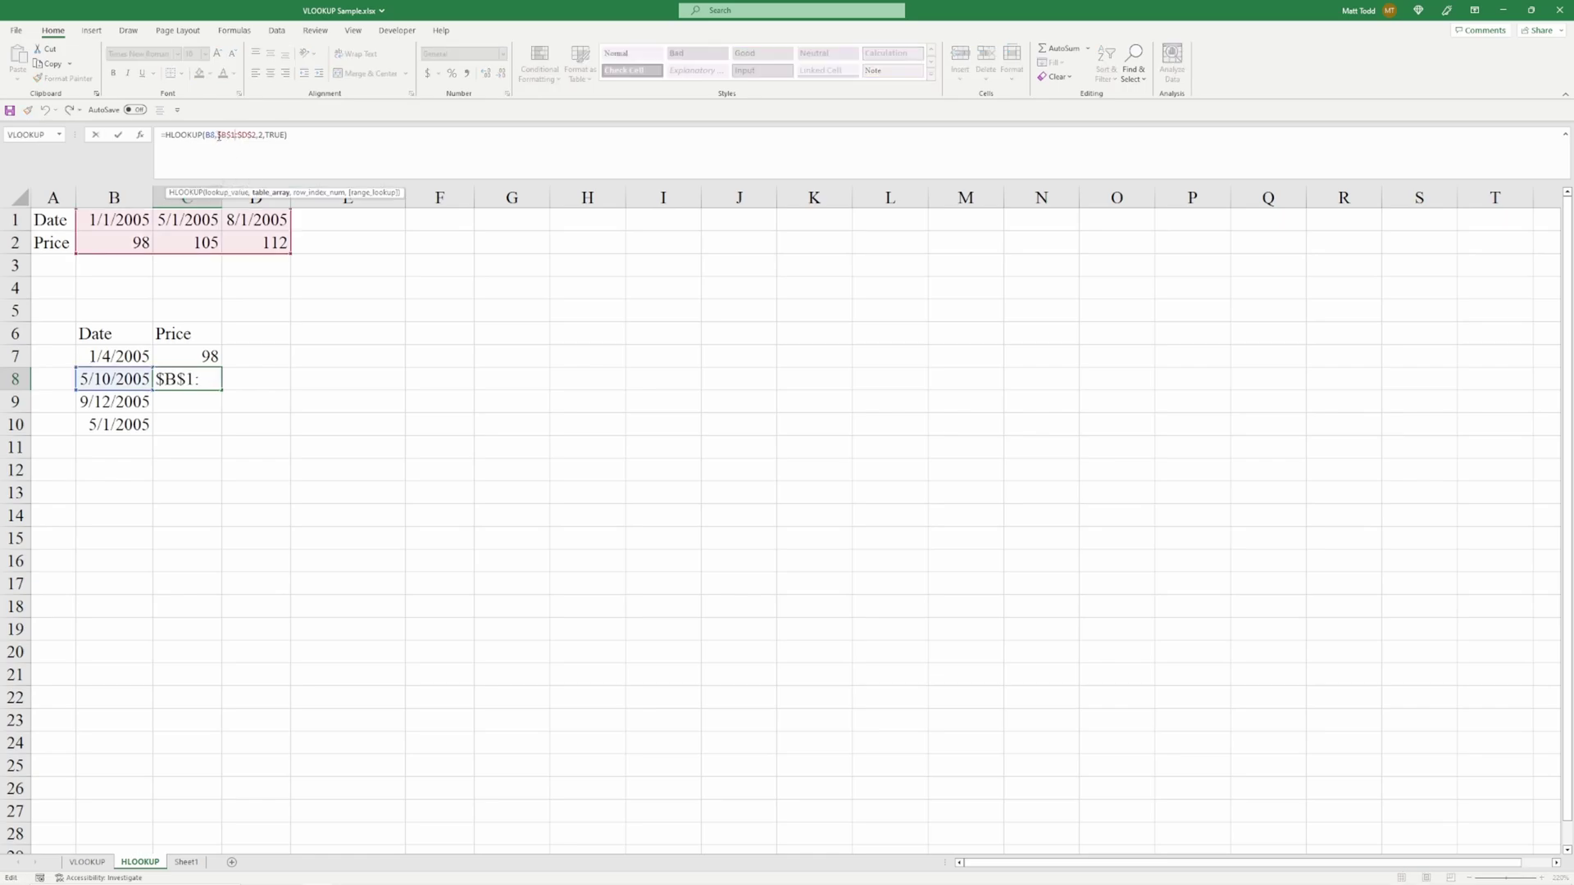
key(Escape)
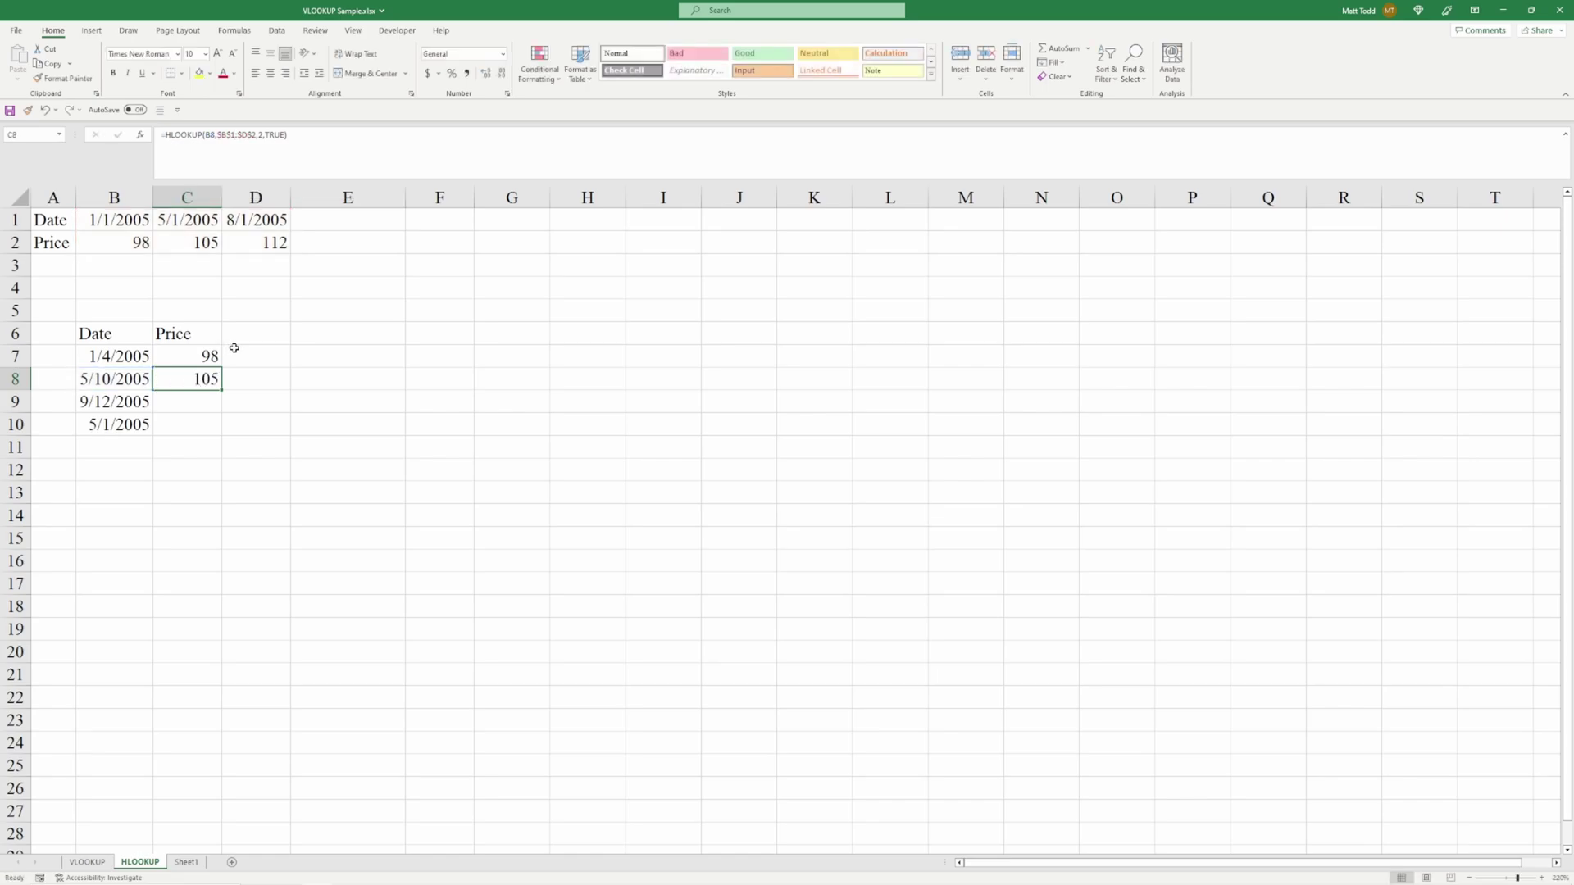
right_click(187, 381)
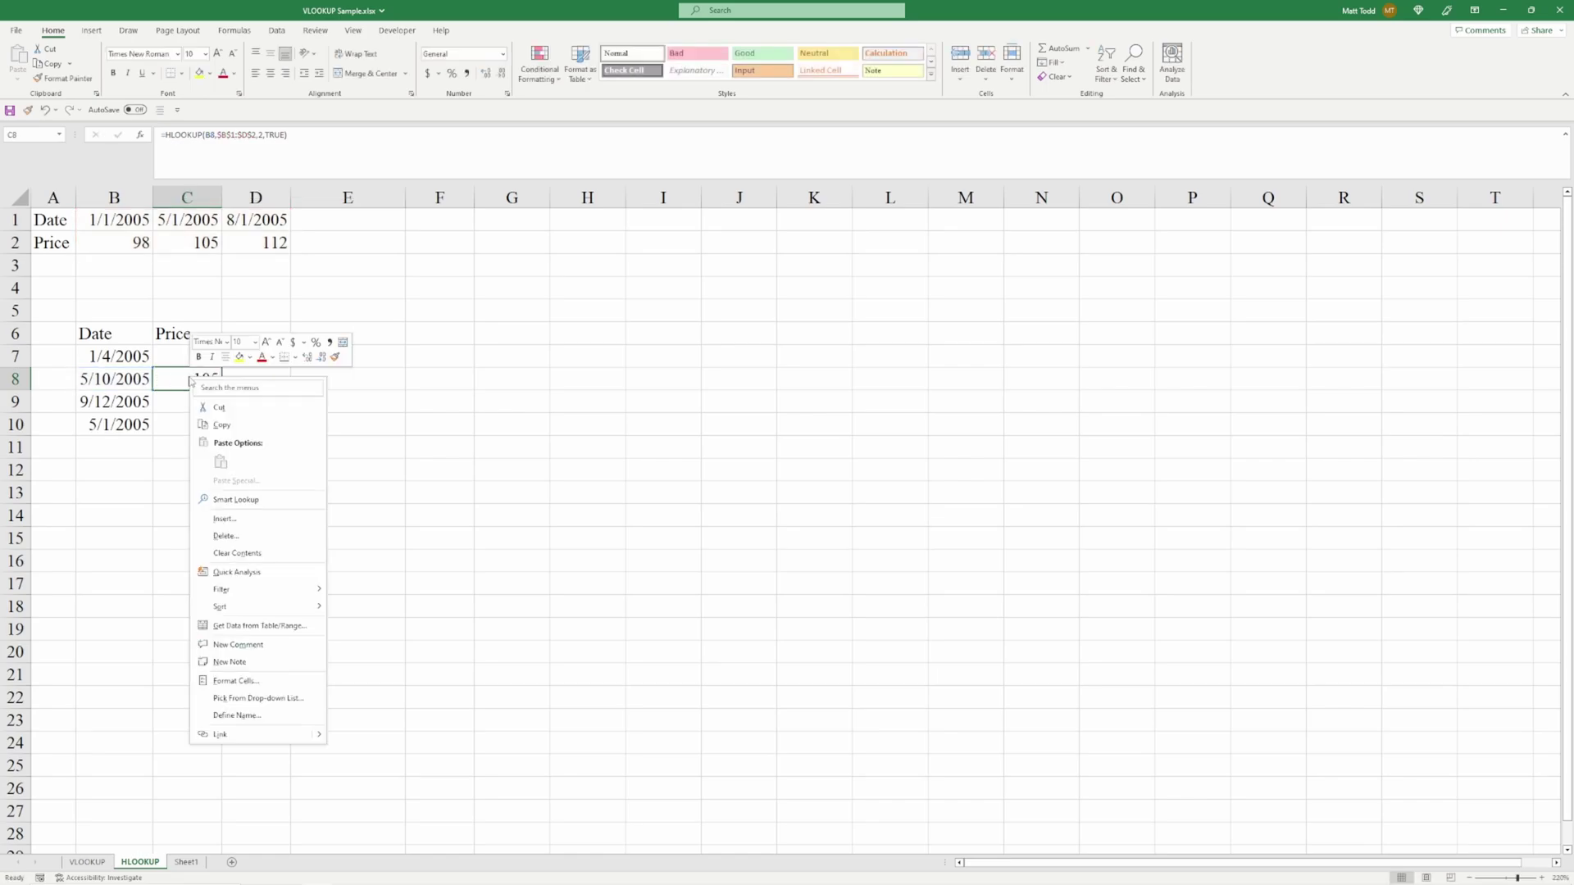
click(224, 422)
drag(187, 404, 194, 428)
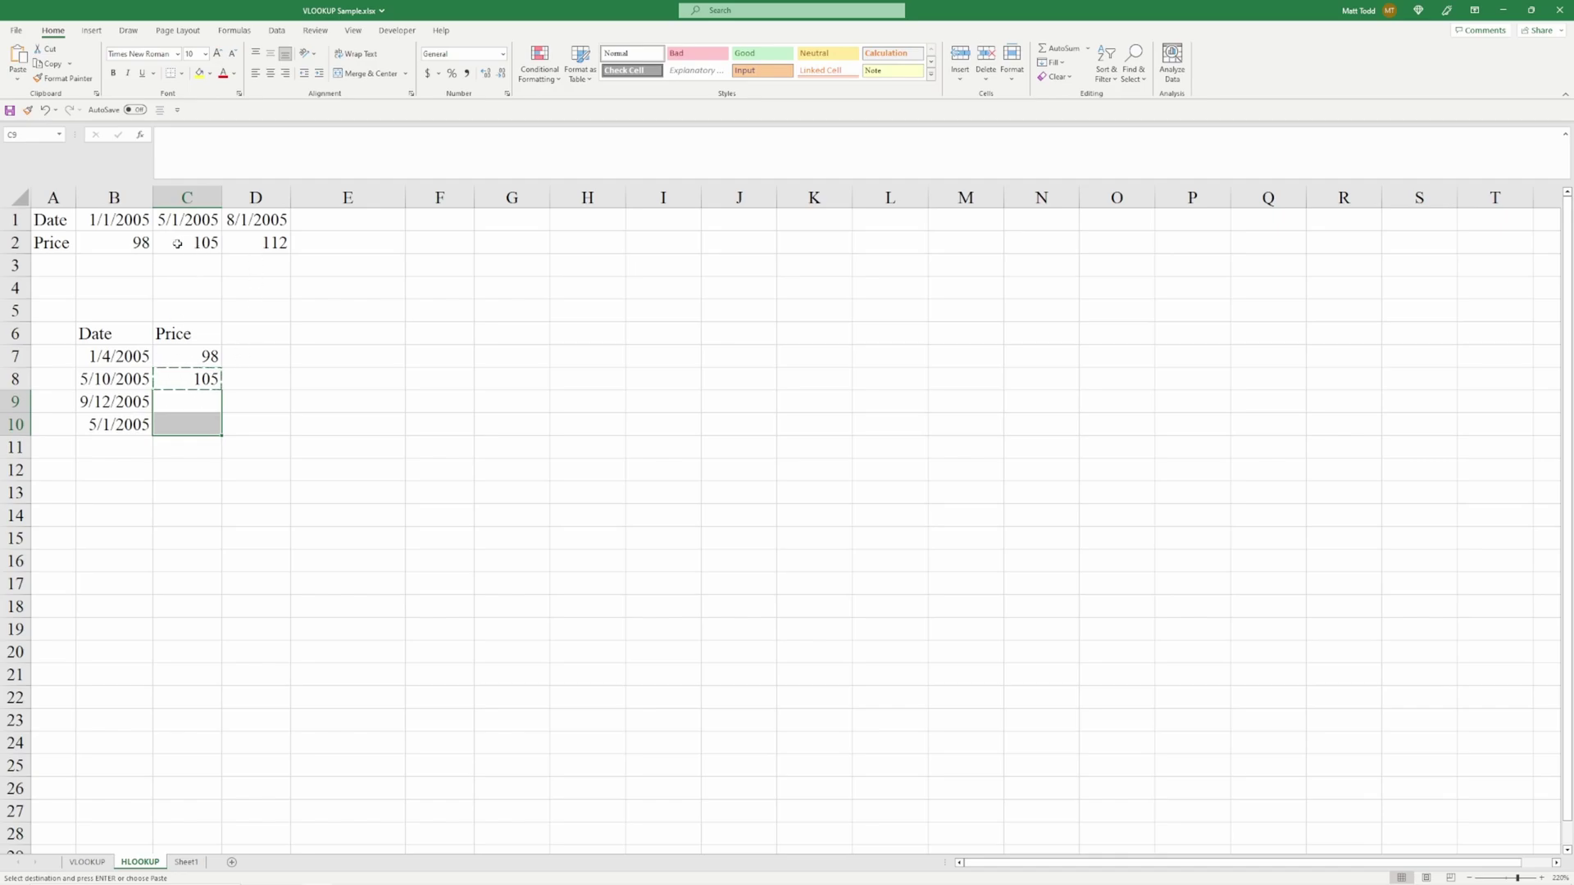
right_click(182, 403)
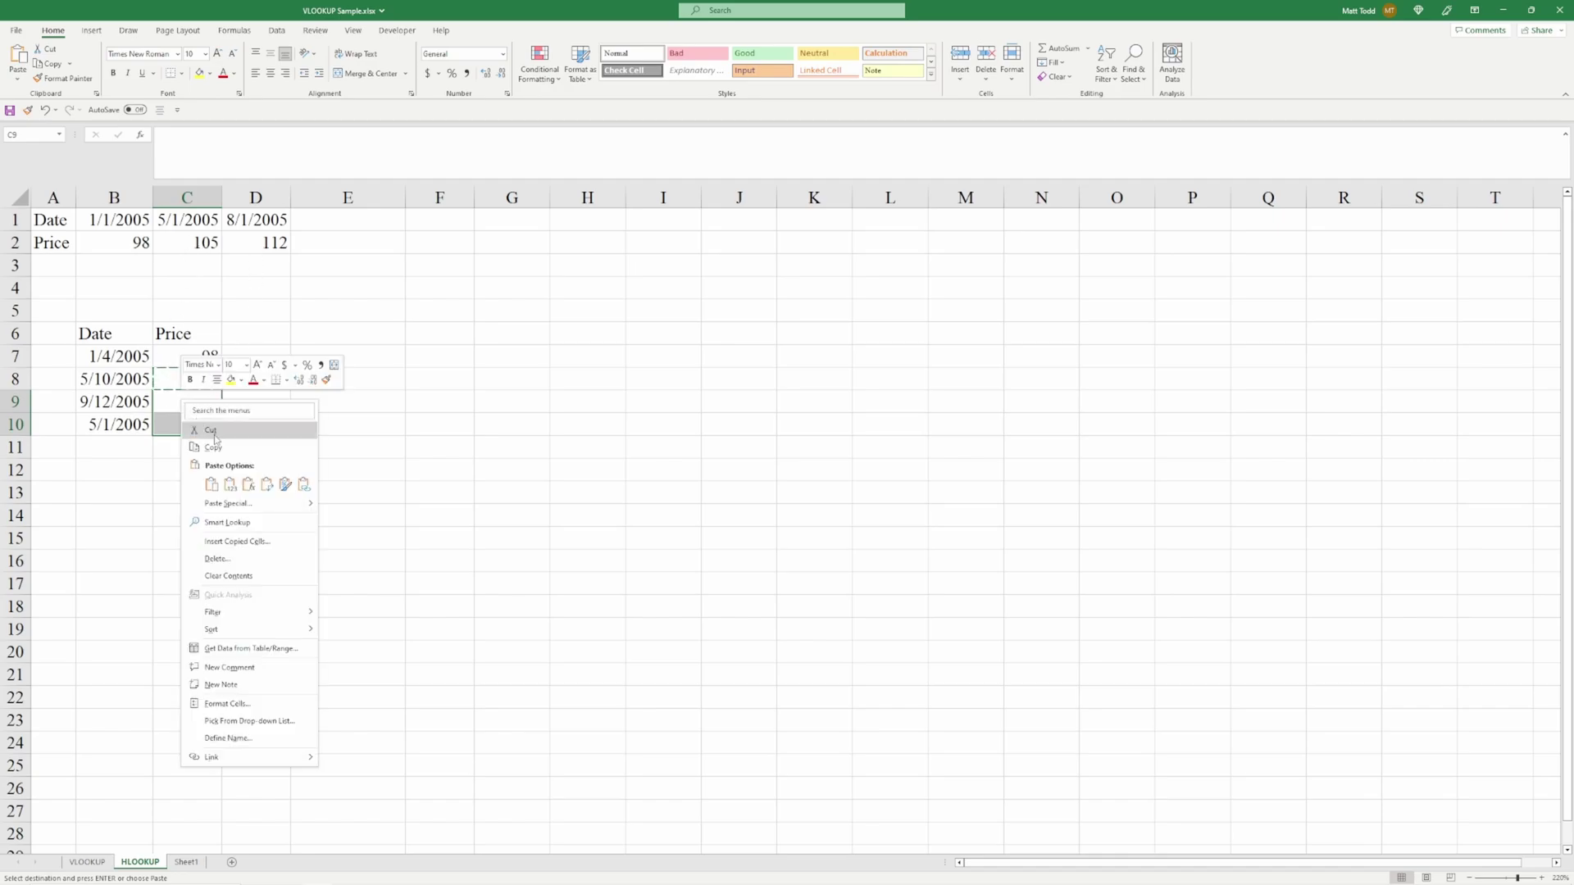
click(210, 485)
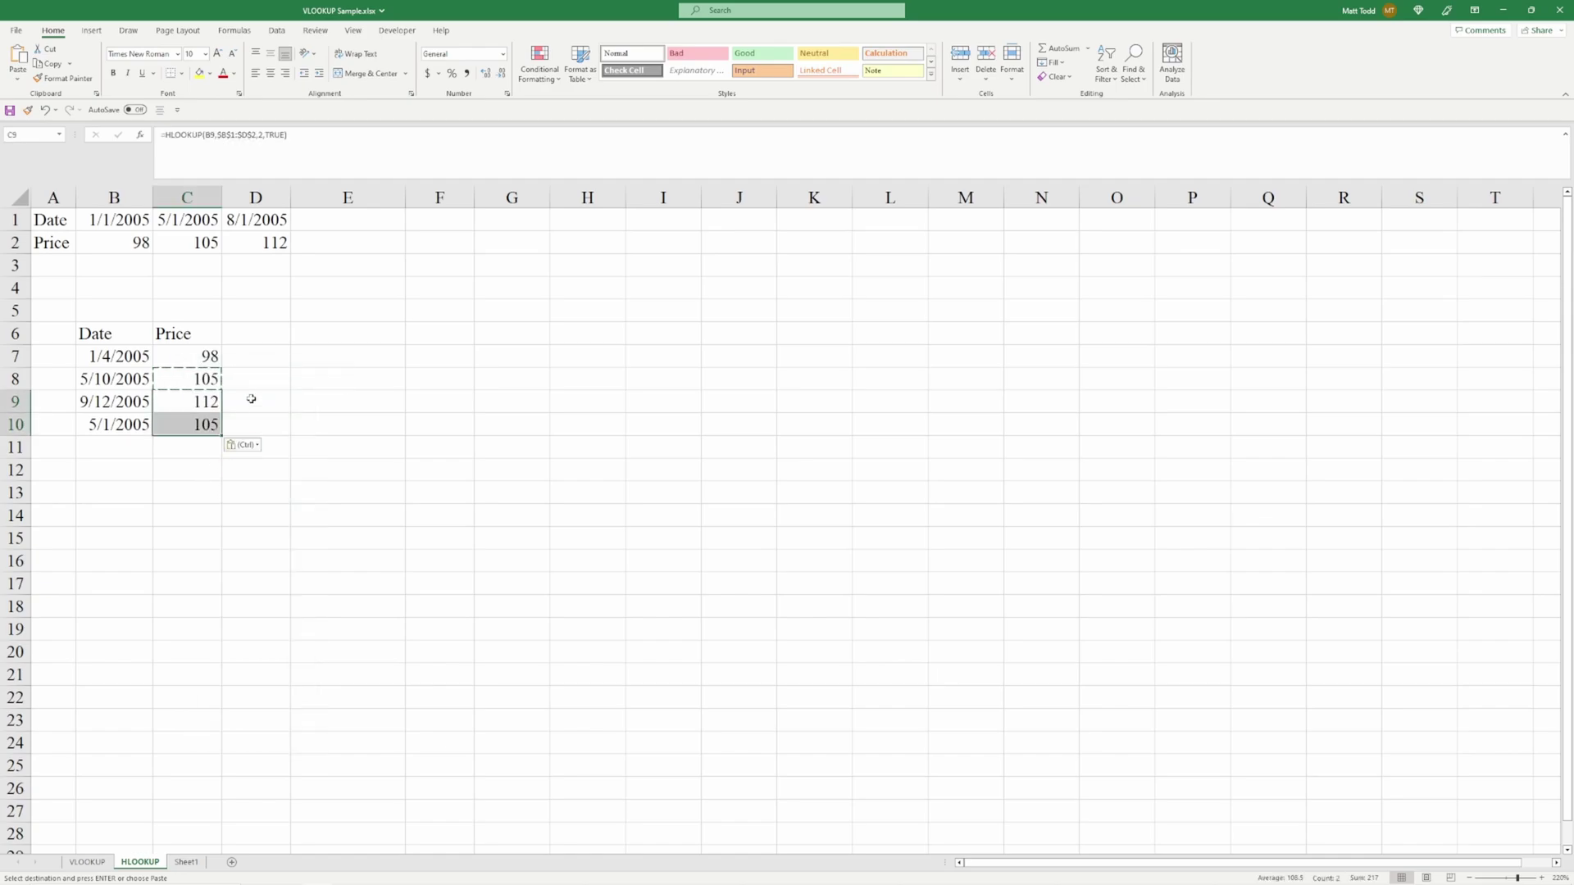
Test the lookups by setting C2 to 106 and 109, then restore it to 105.
click(203, 249)
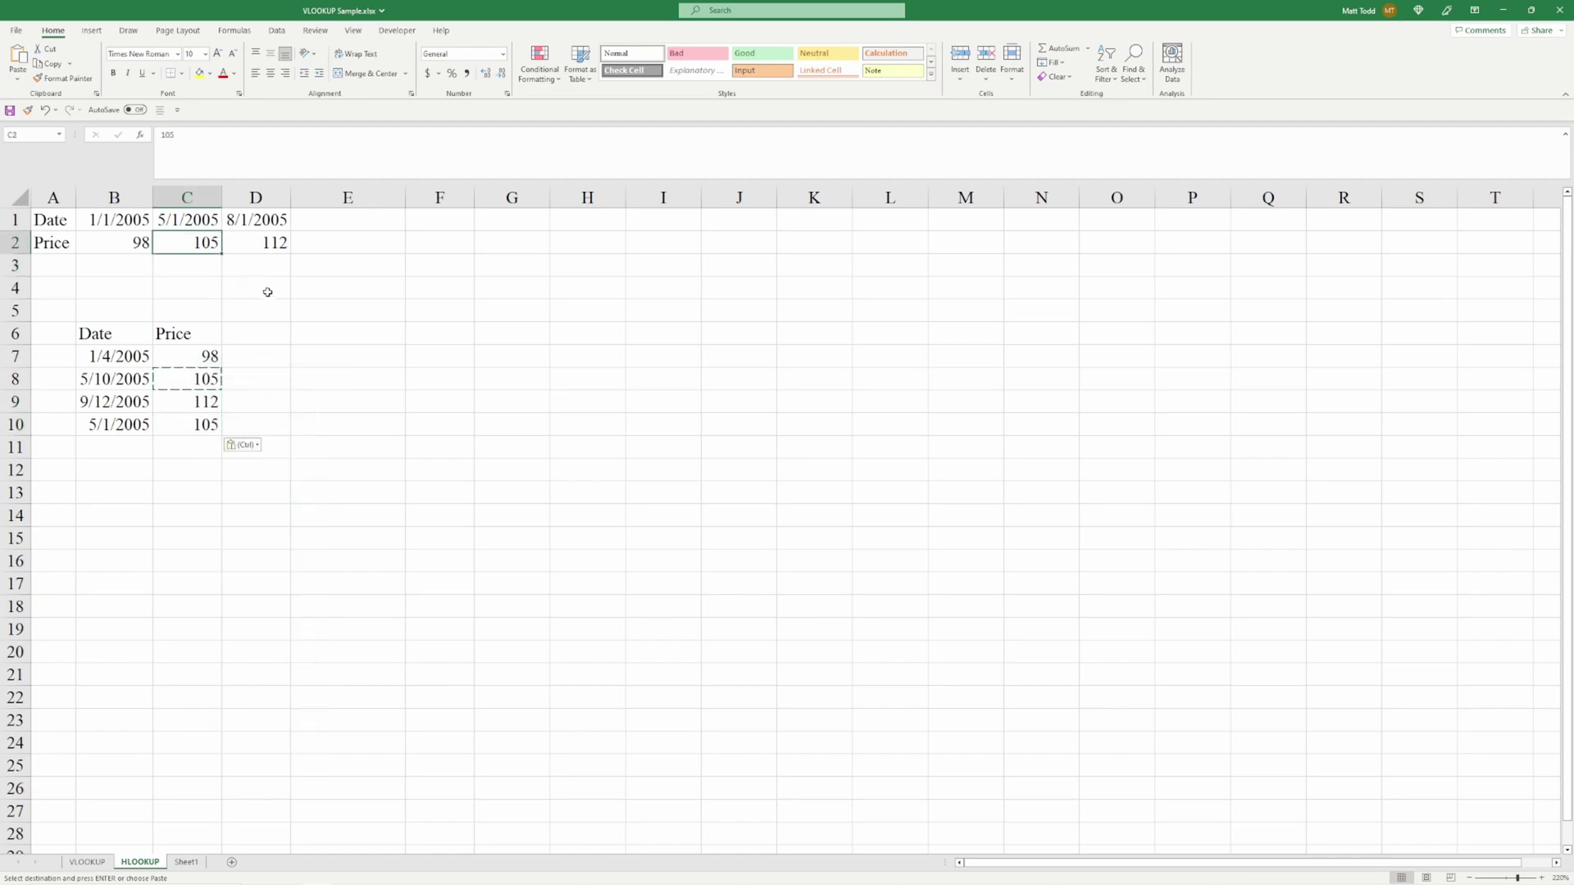
key(Escape)
text(106)
key(Return)
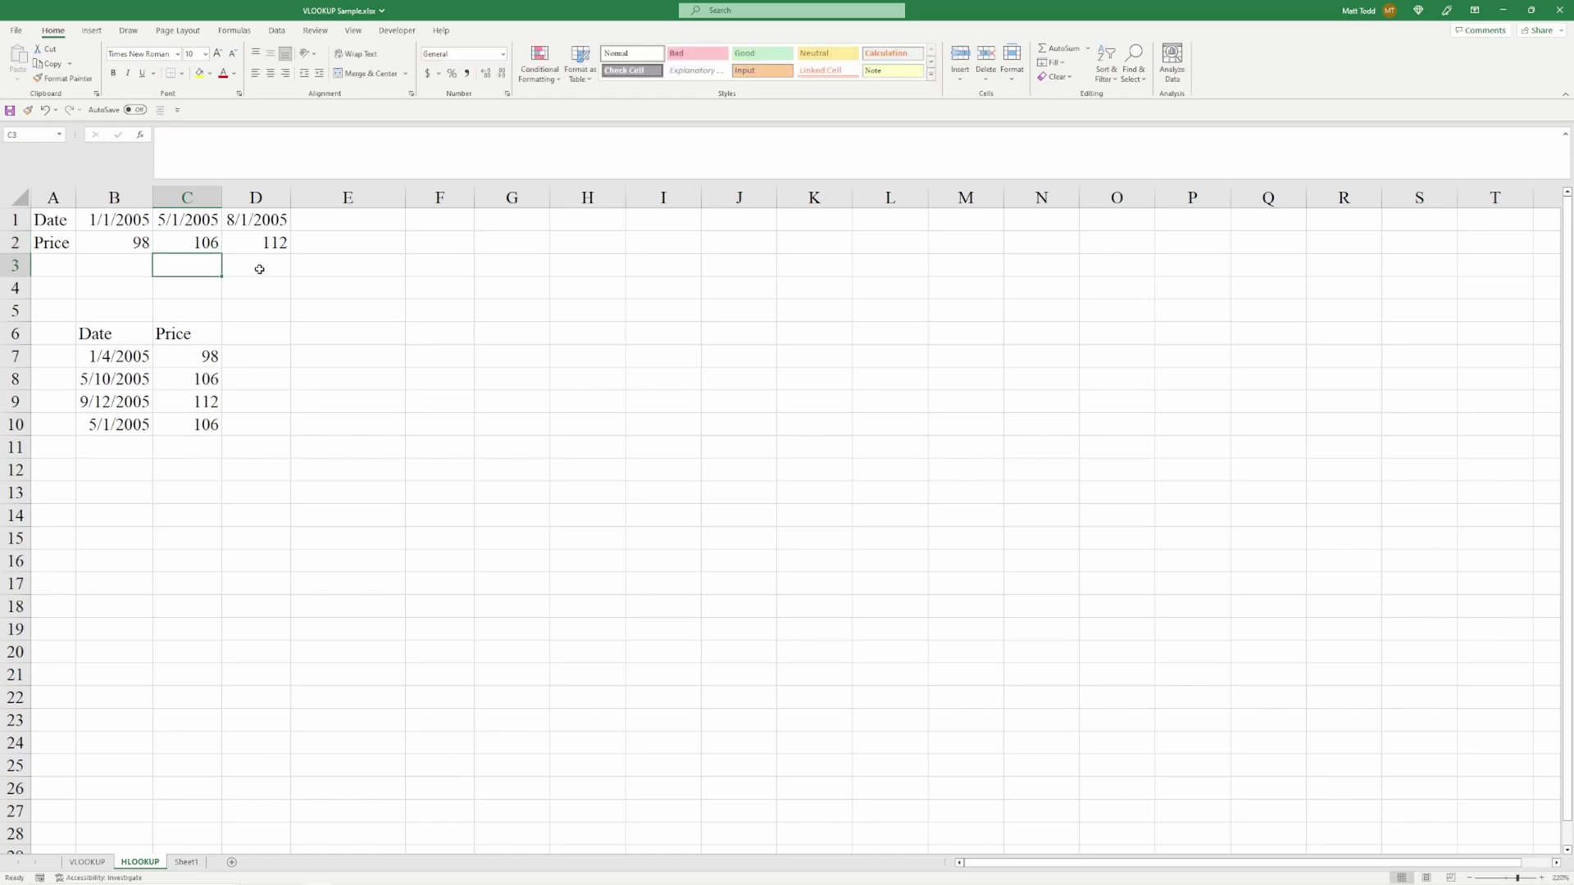
key(Up)
text(109)
key(Return)
key(Up)
text(105)
key(Return)
Open the VLOOKUP sheet and review the income brackets and tax rates in A3:B6.
click(85, 861)
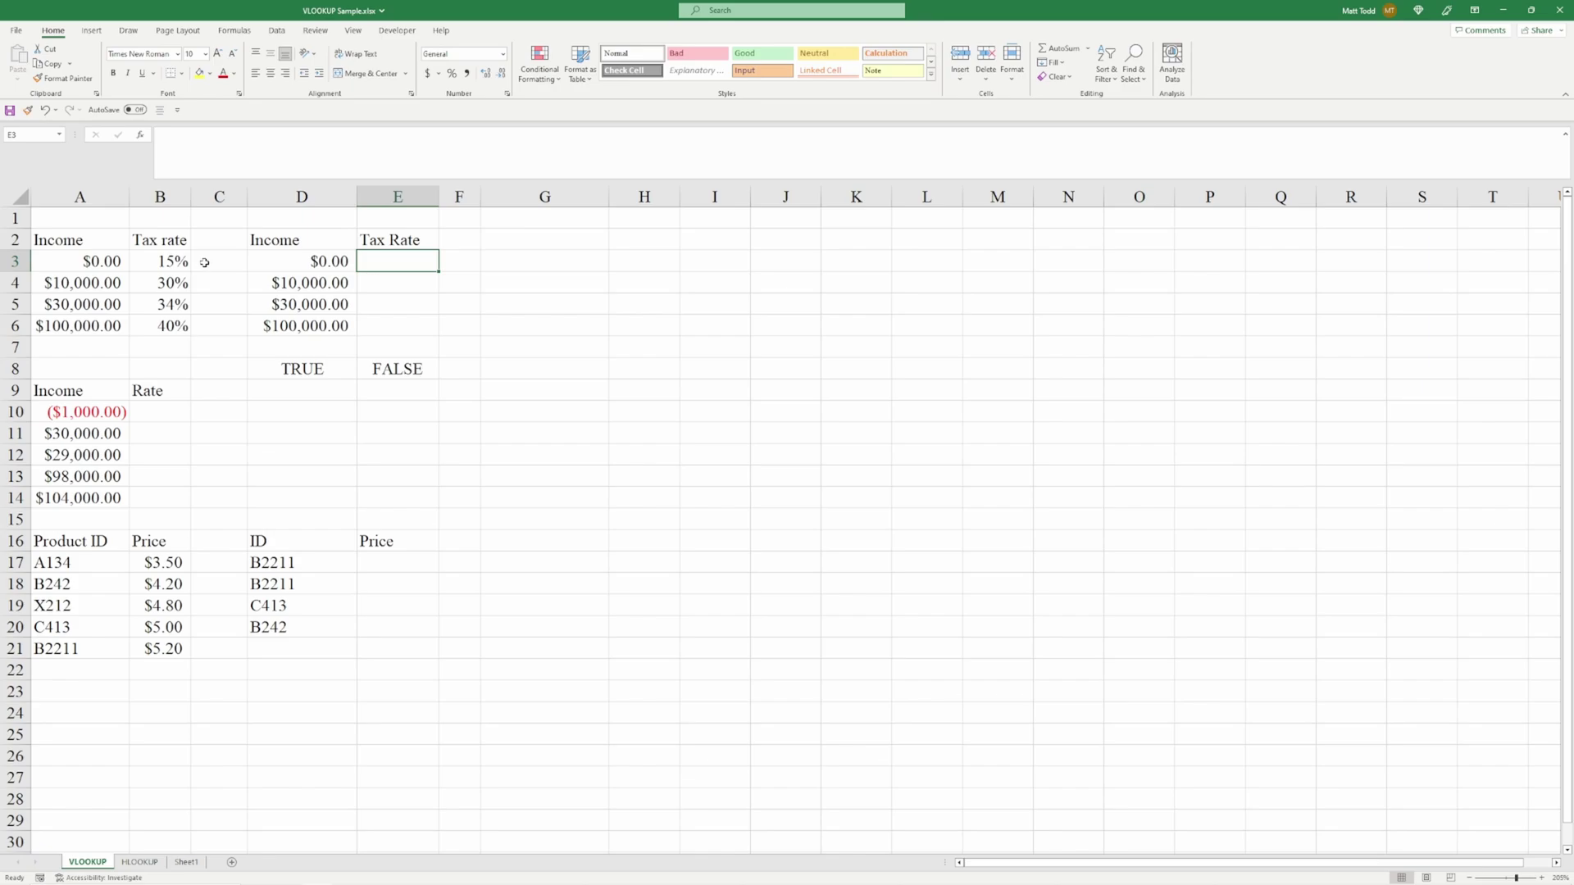
drag(86, 239, 115, 328)
drag(164, 267, 164, 327)
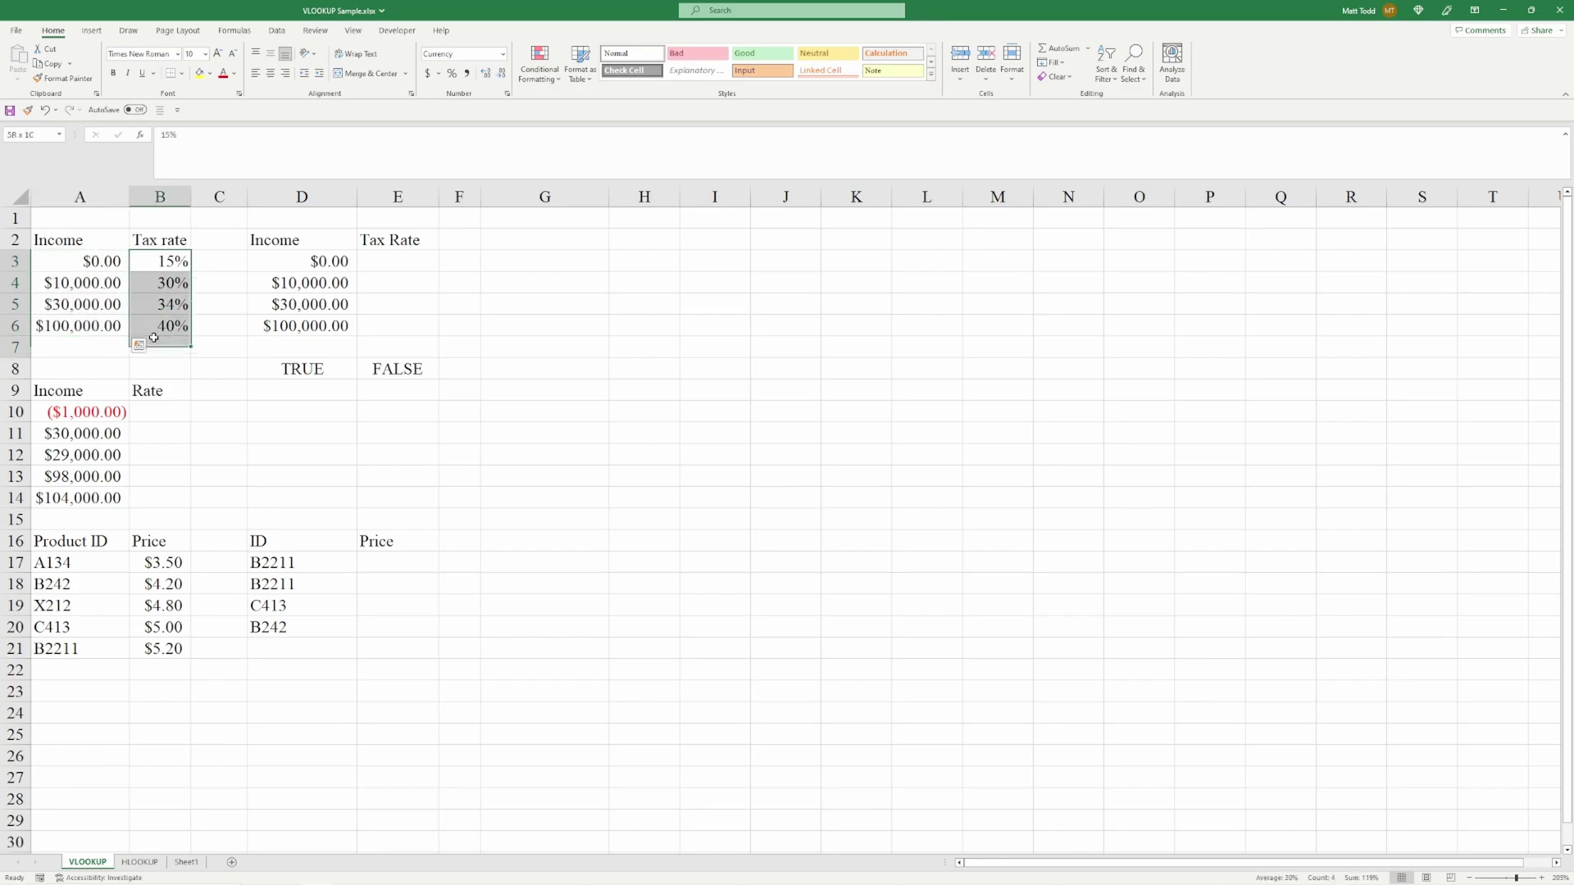
drag(99, 261, 119, 326)
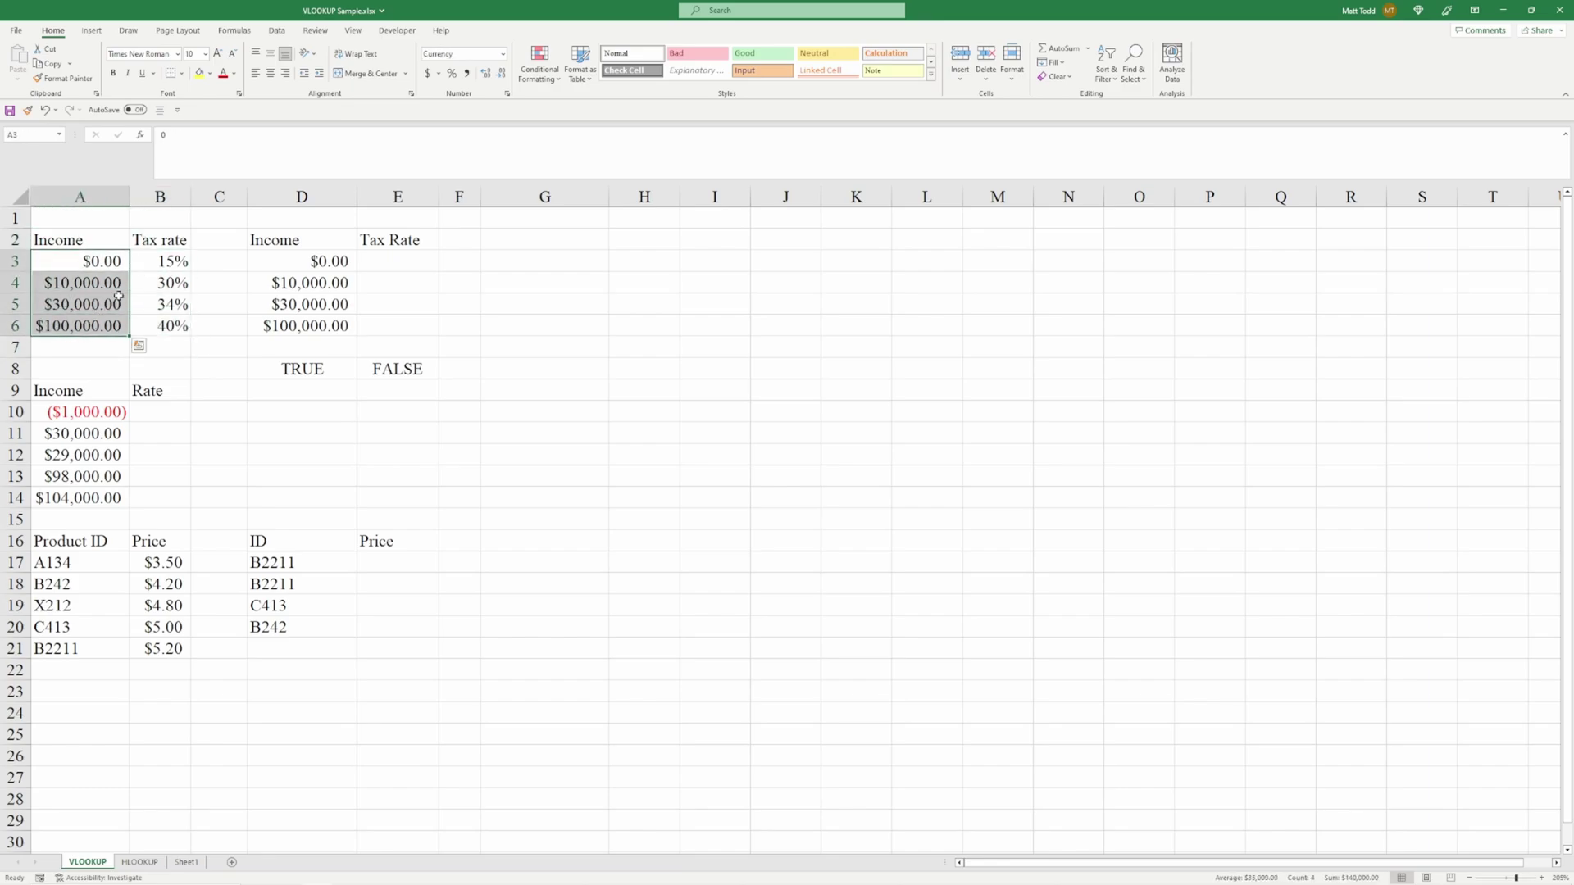
click(168, 243)
drag(168, 260, 164, 326)
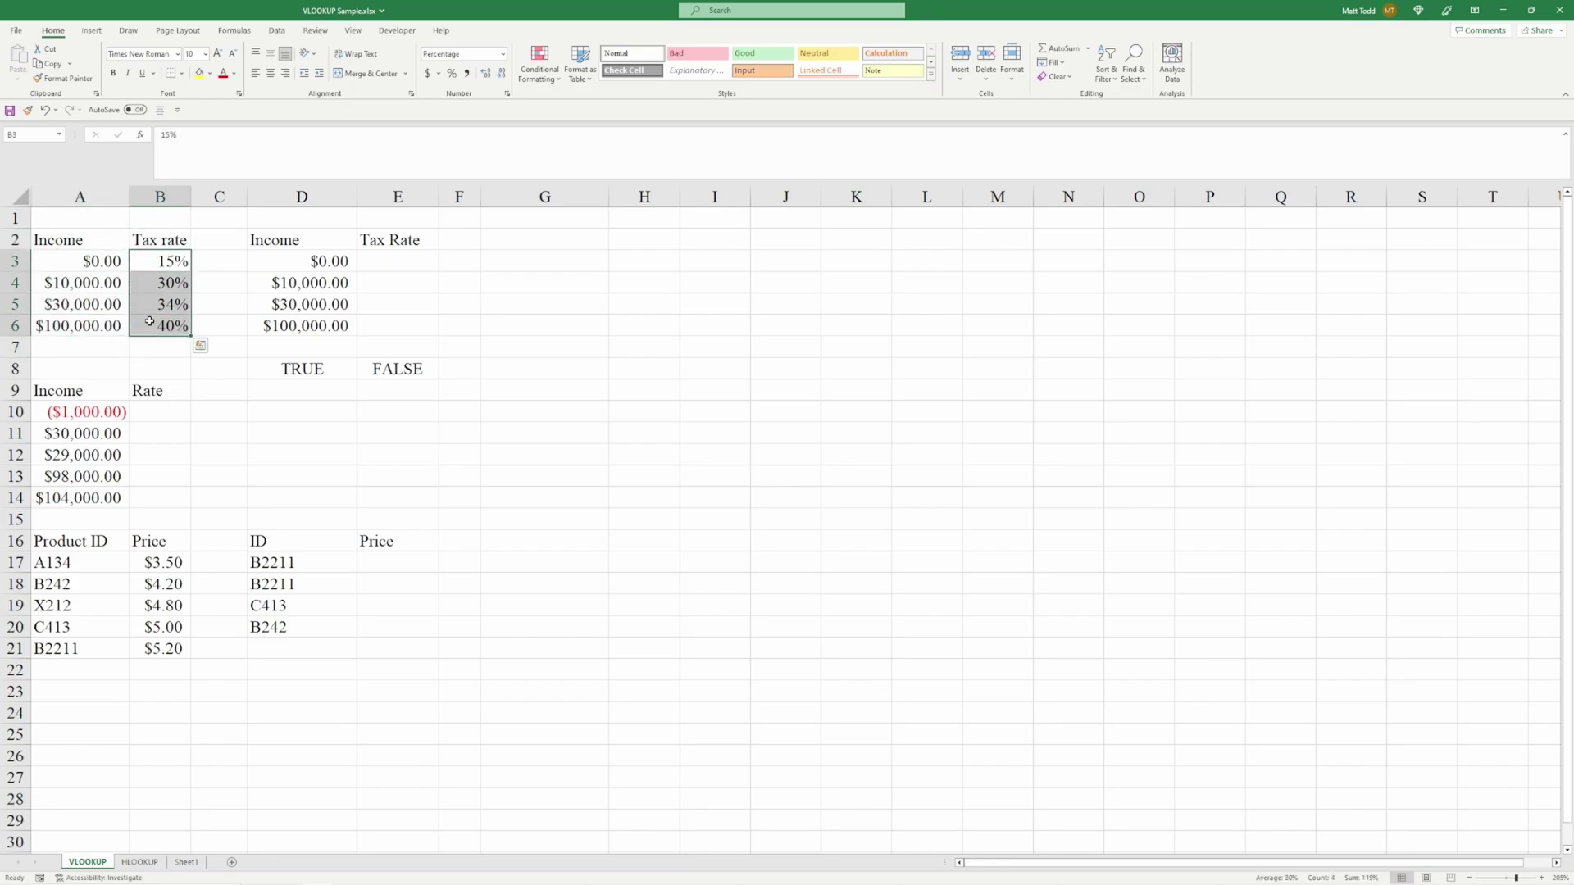
Enter =VLOOKUP(D3,$A$3:$B$6,2,FALSE) in E3, returning 0.15 for the $0.00 income.
click(378, 264)
text(=)
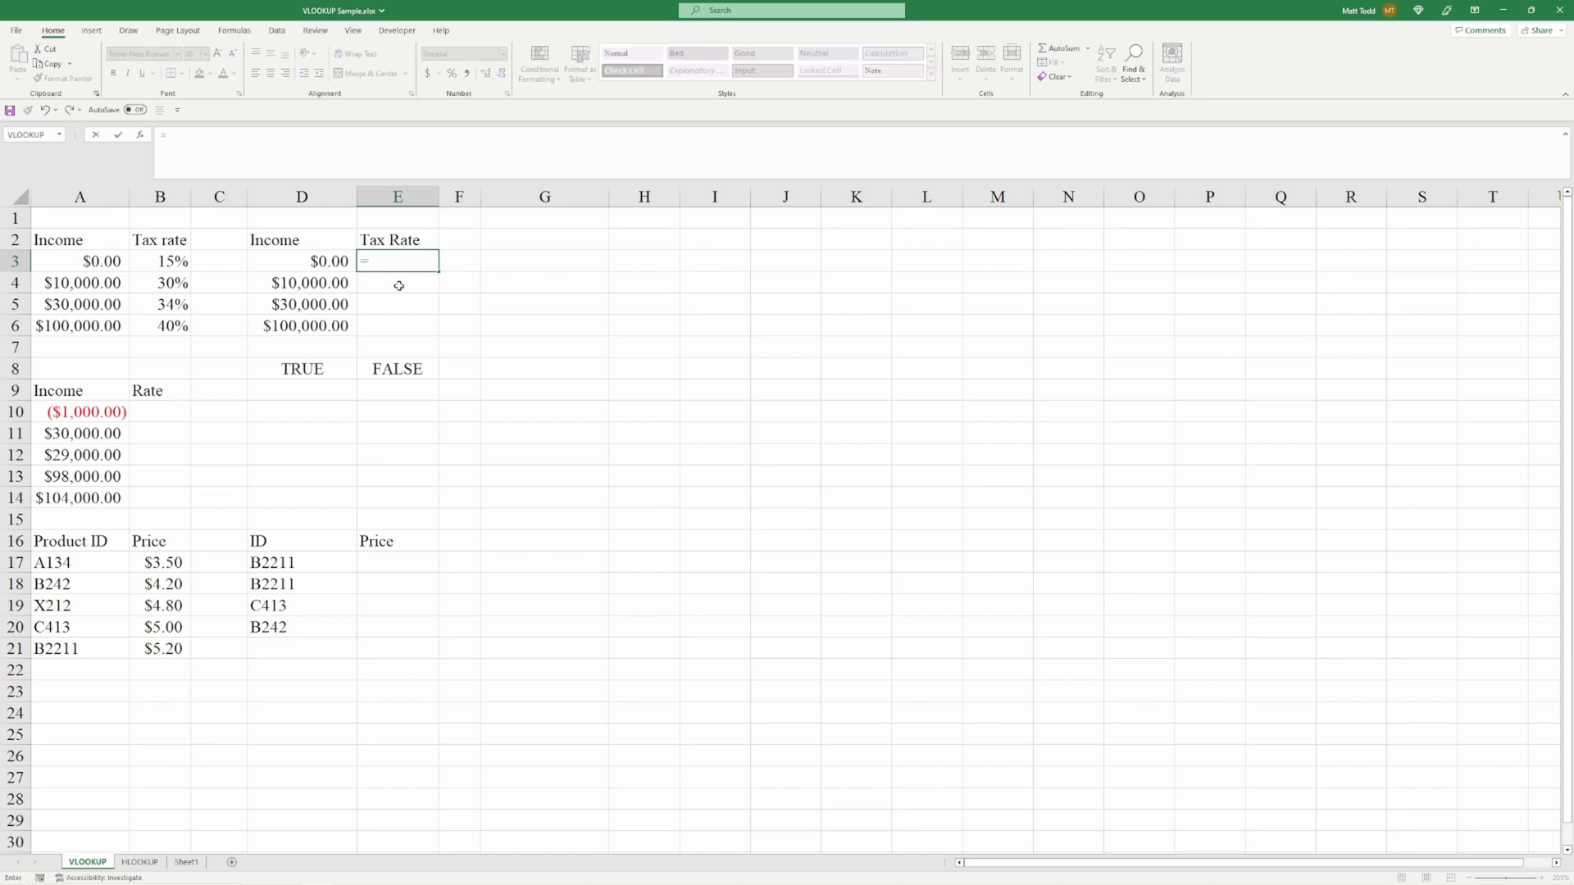
text(vlookup)
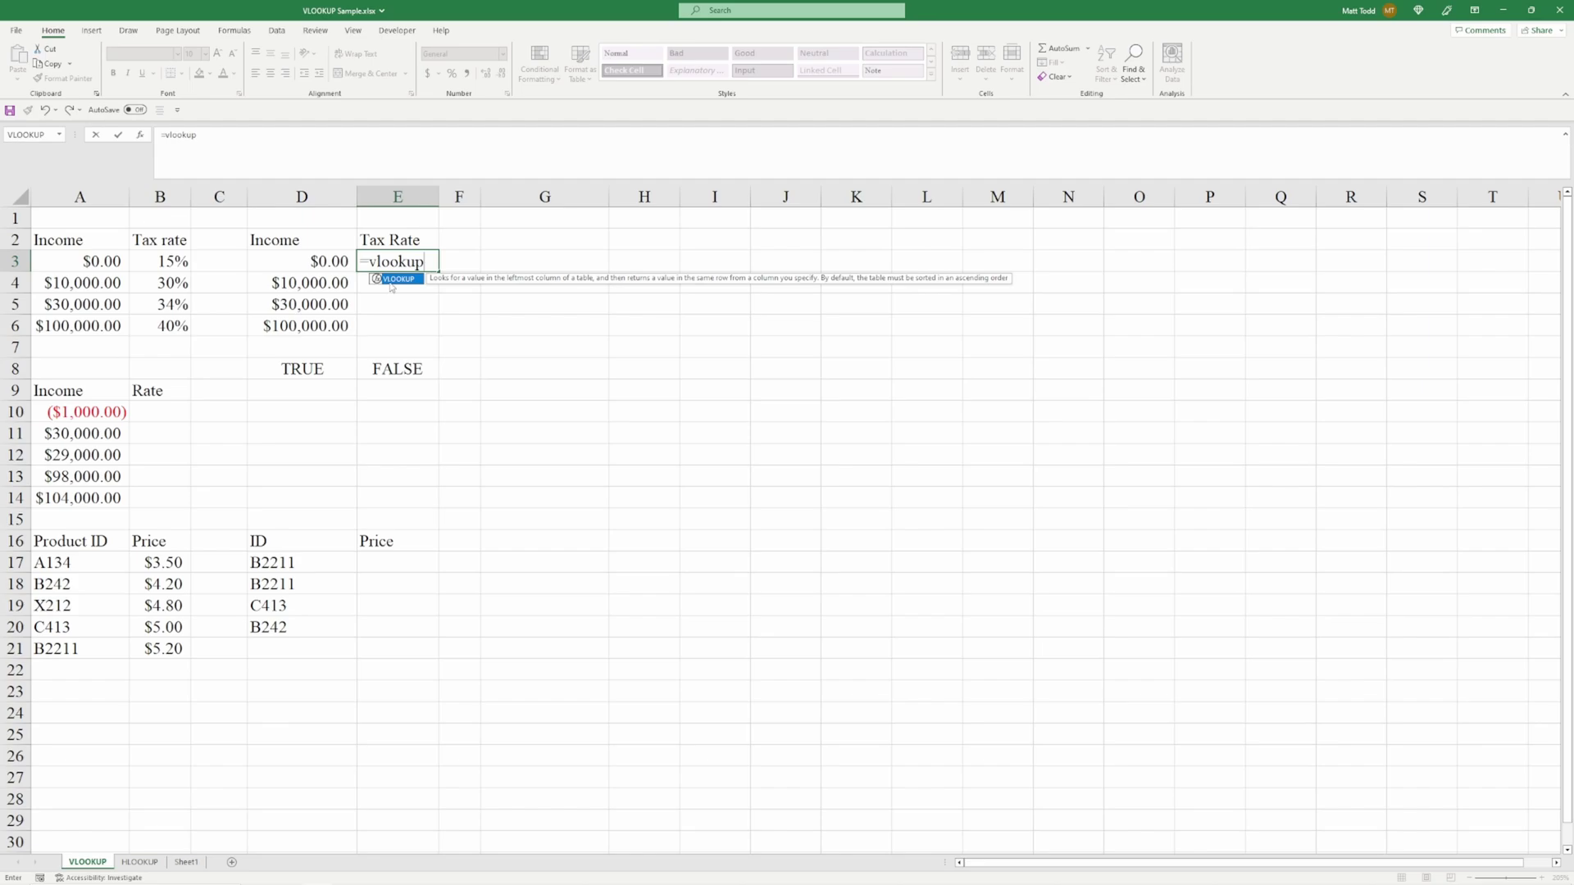
double_click(391, 280)
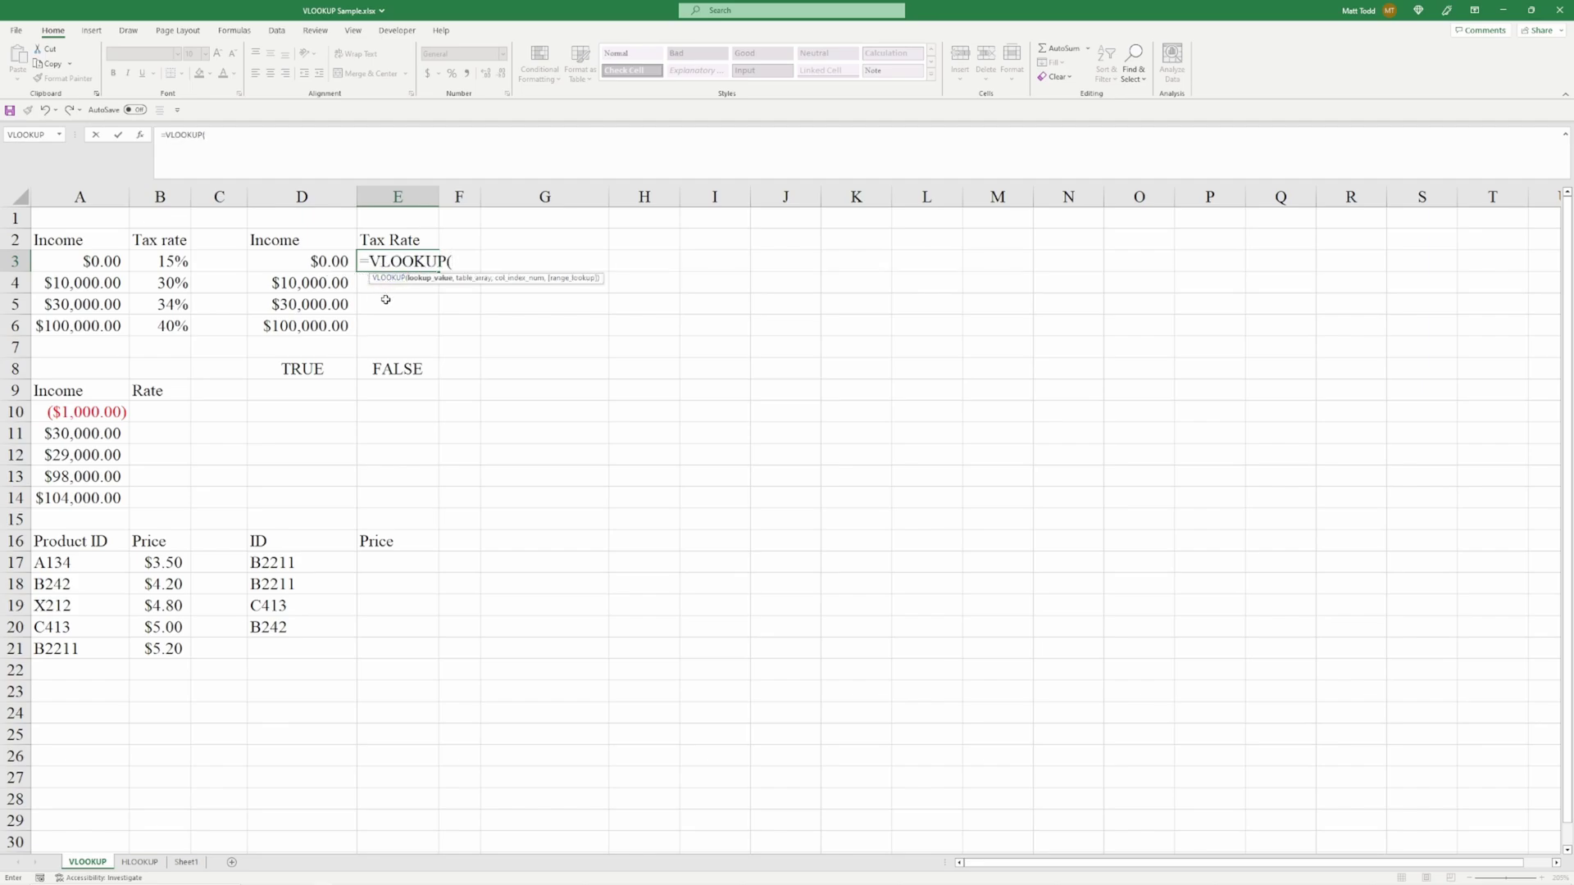
click(310, 261)
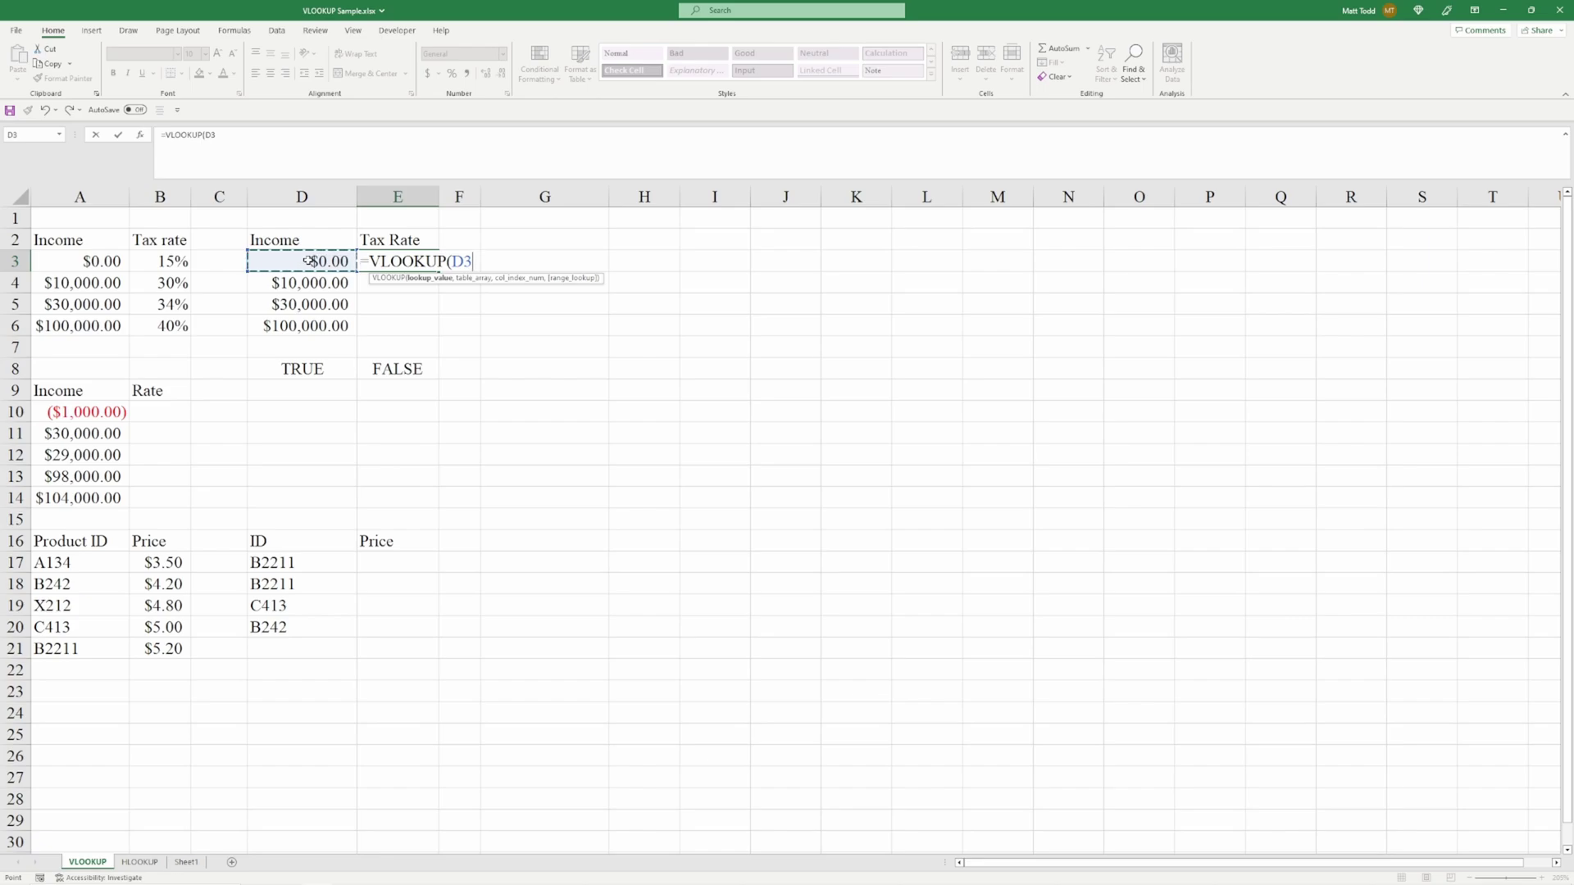
text(,)
click(86, 261)
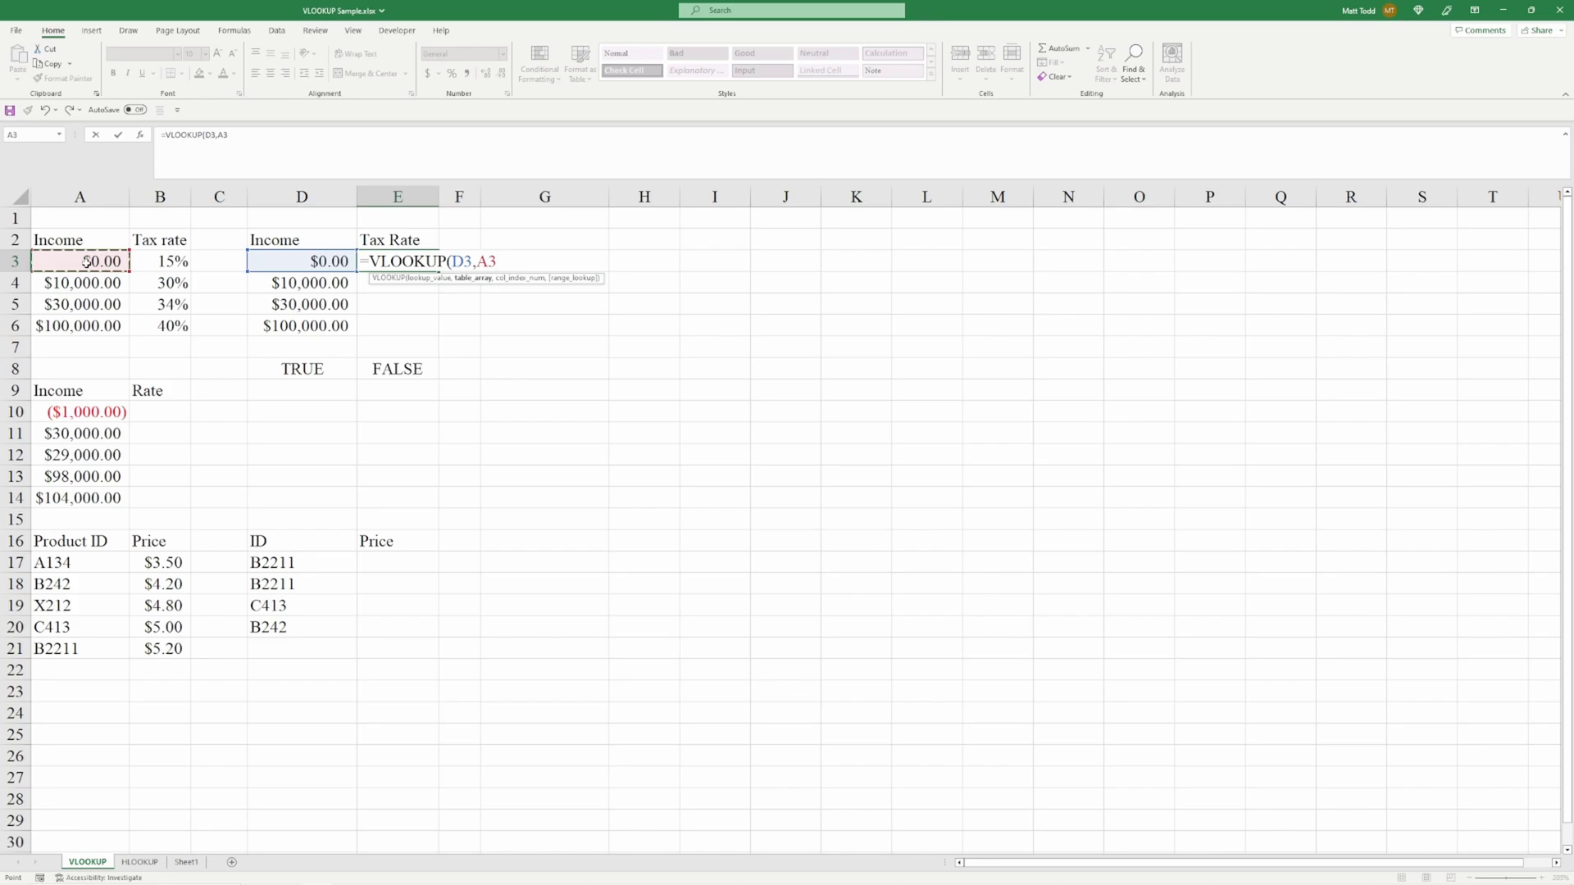
drag(86, 261, 153, 331)
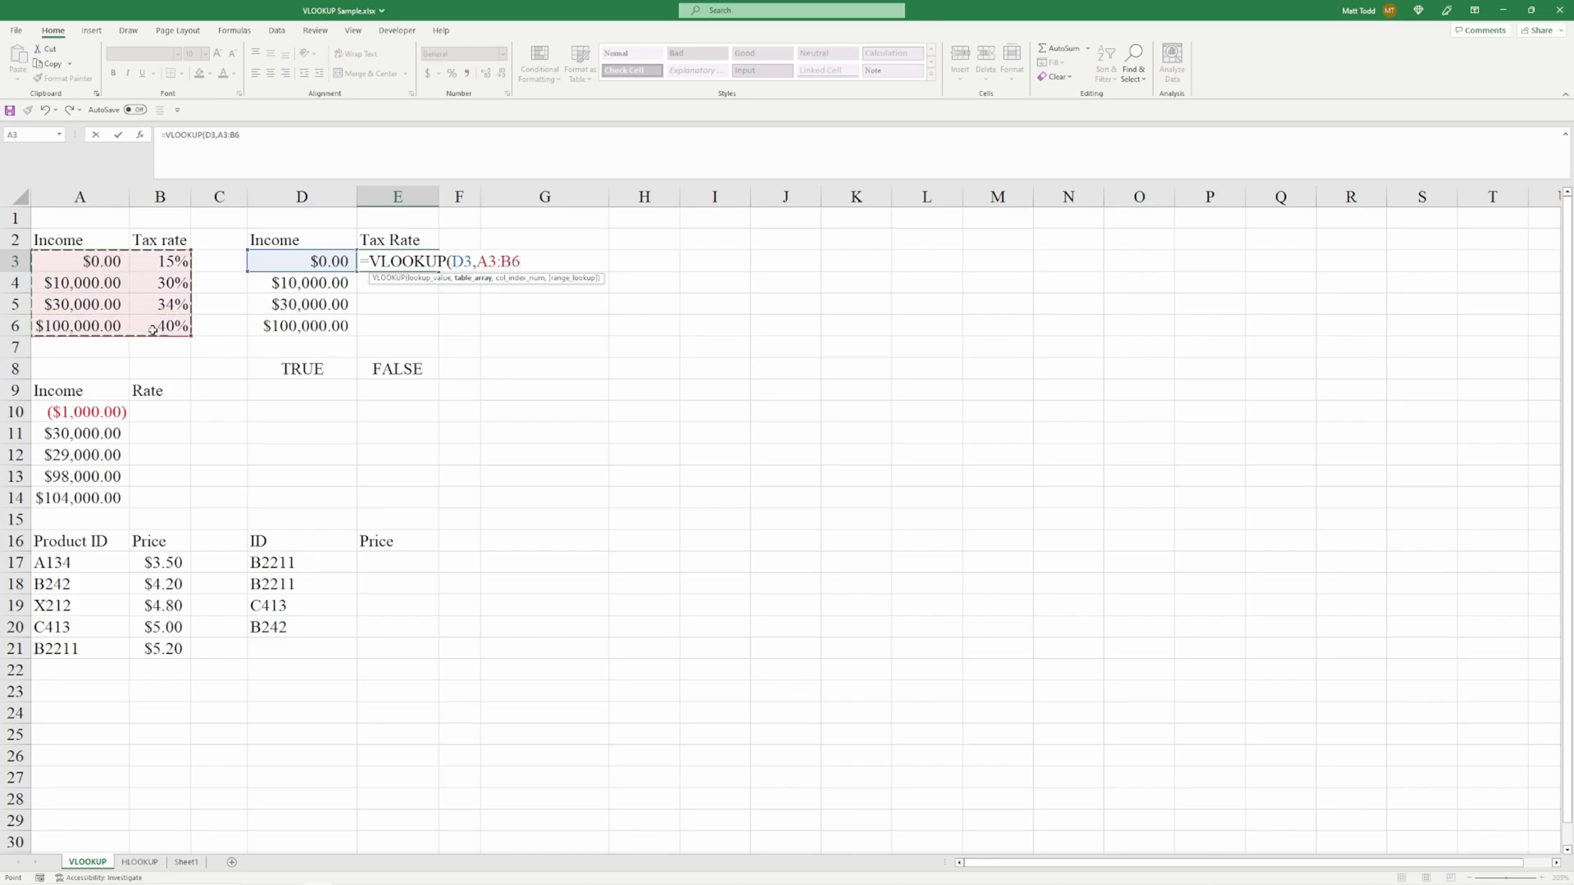
key(F4)
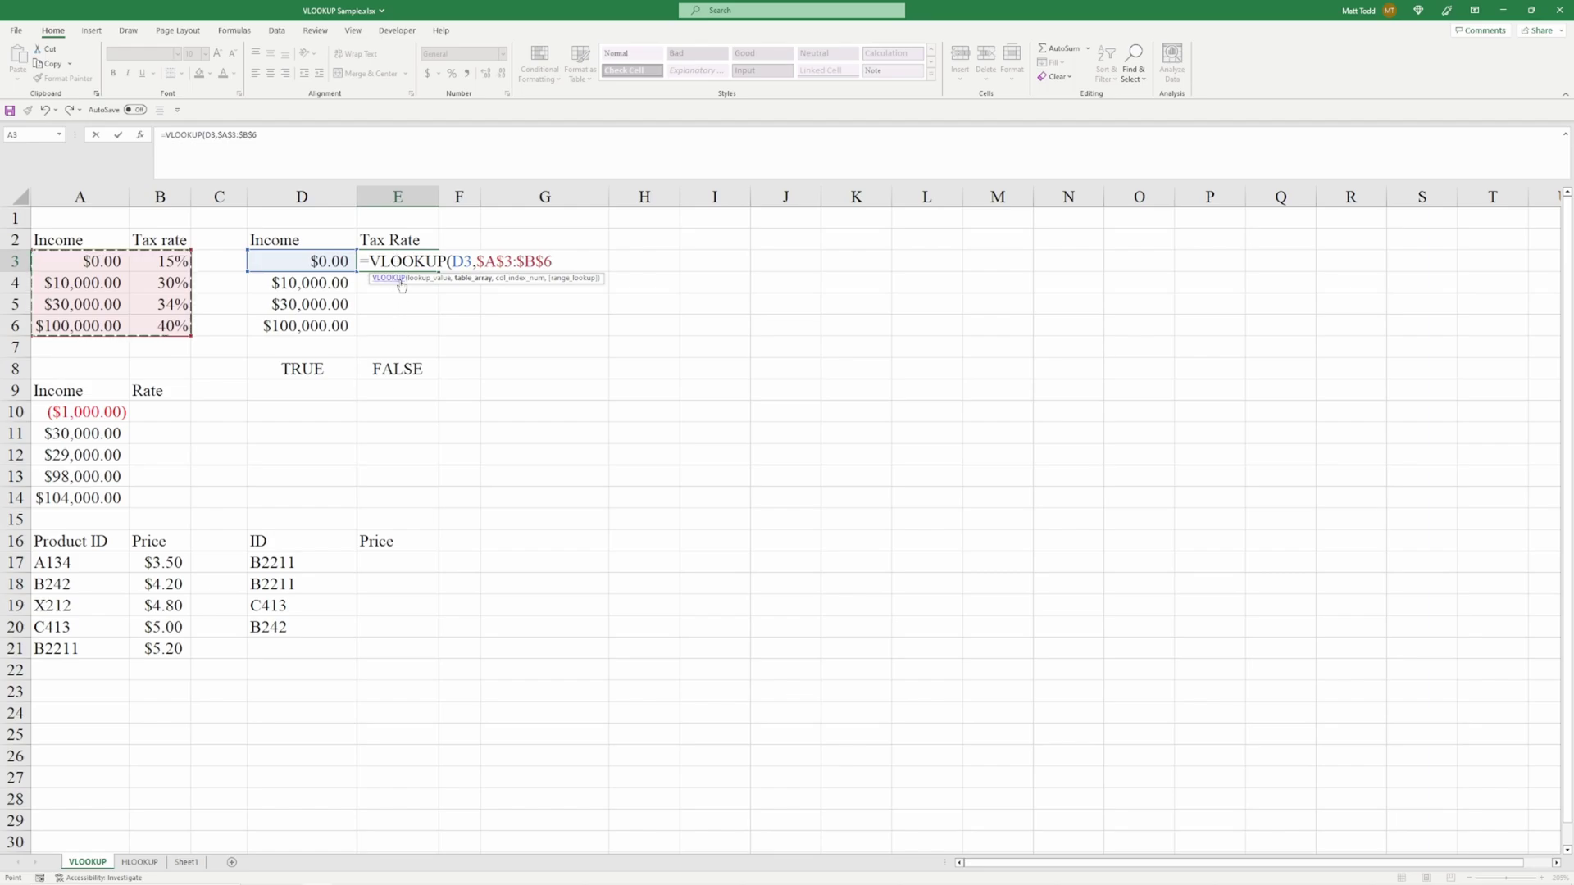
text(,2)
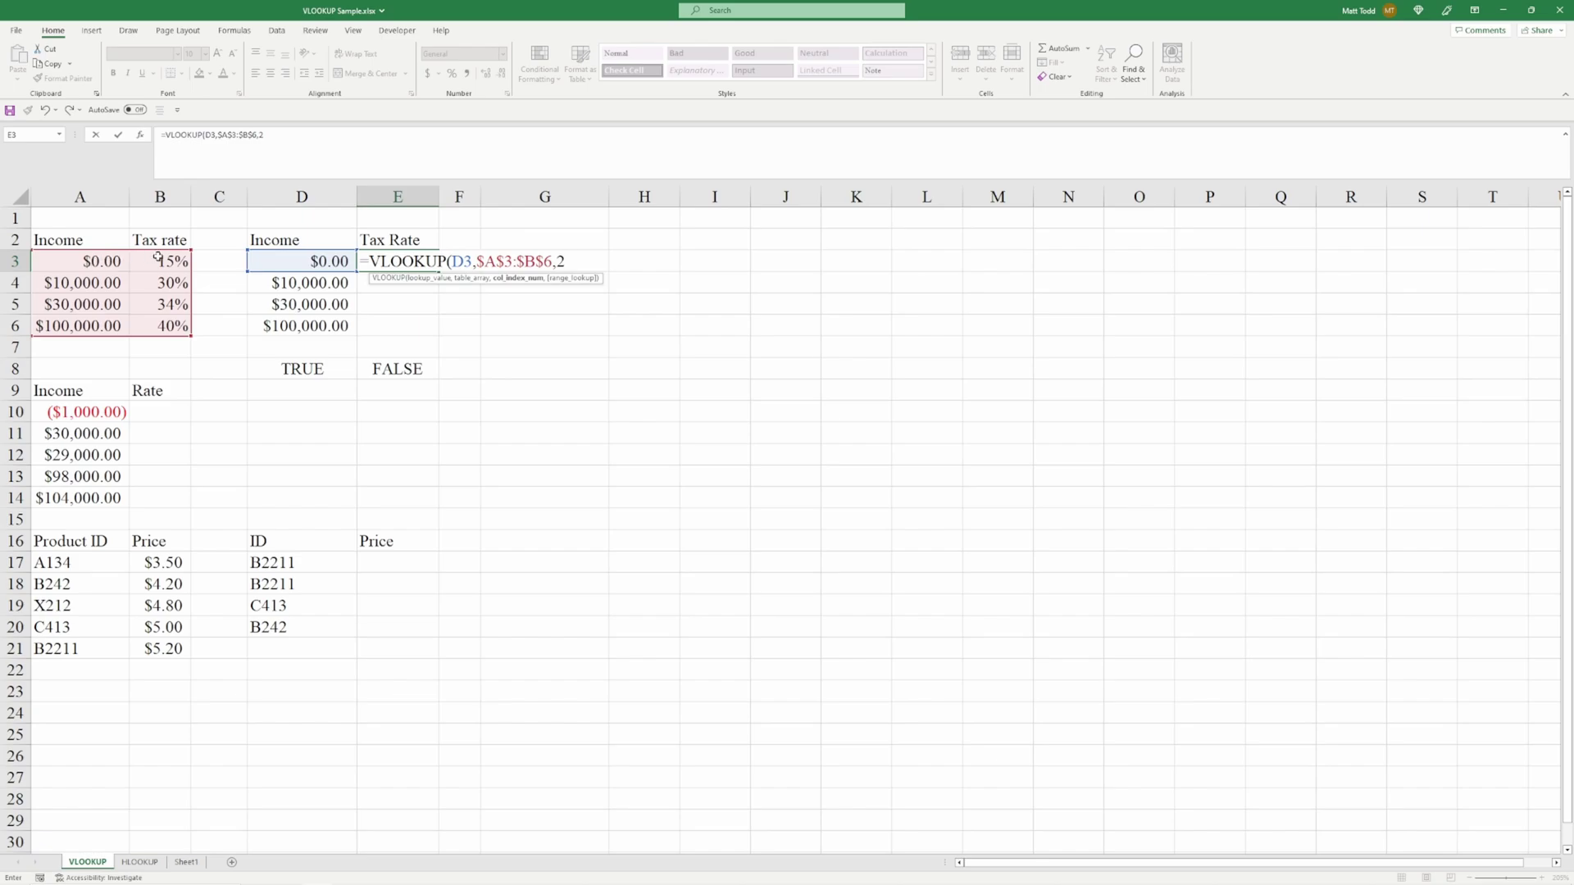
text(,)
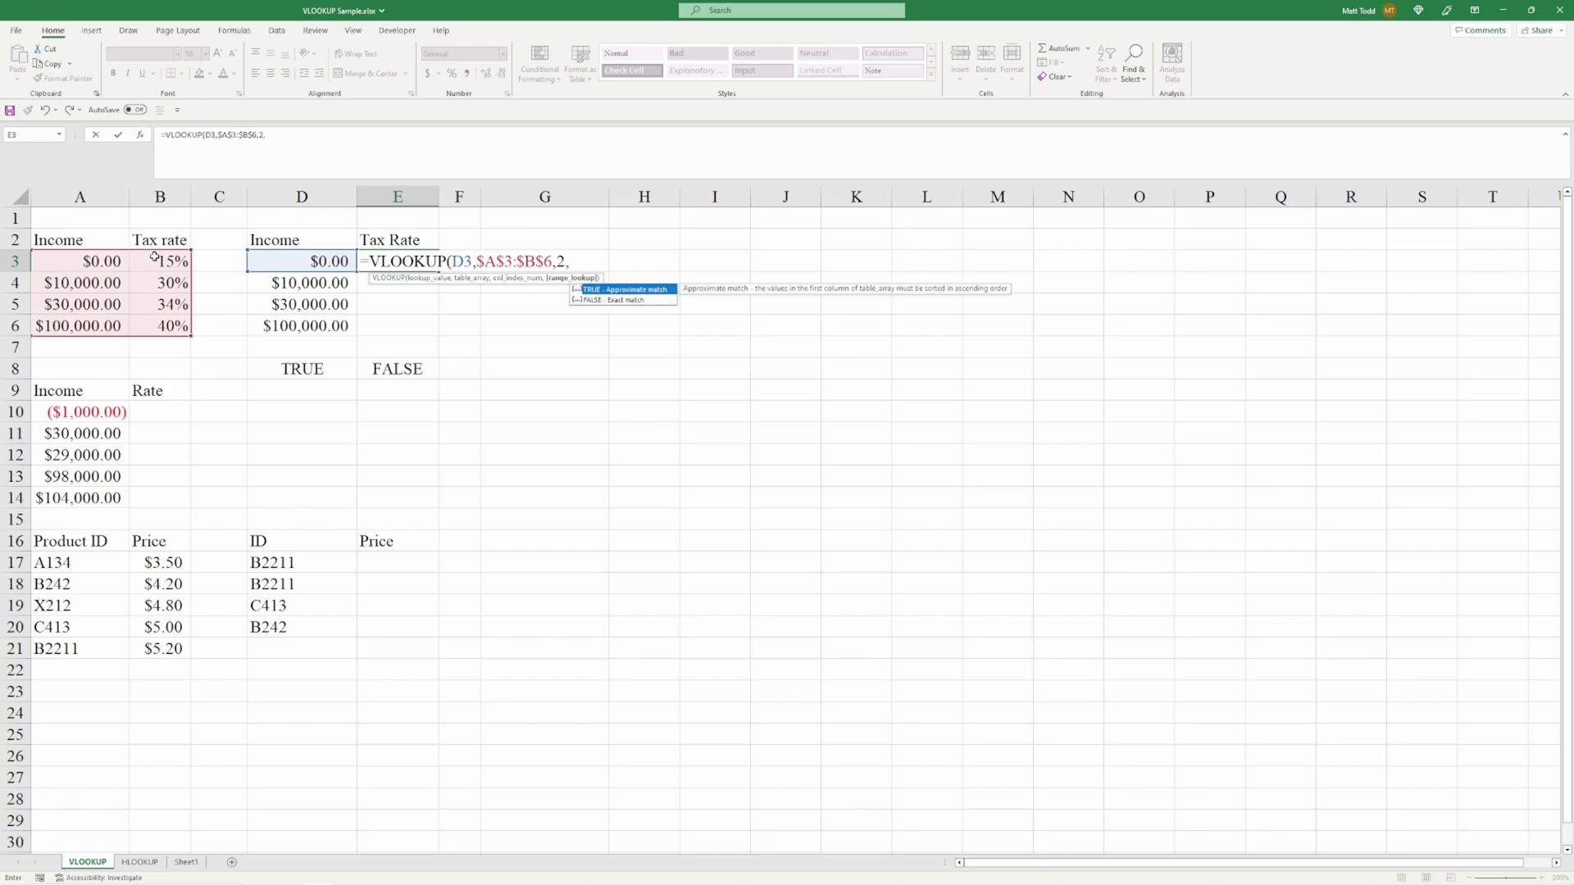
text(TRUE)
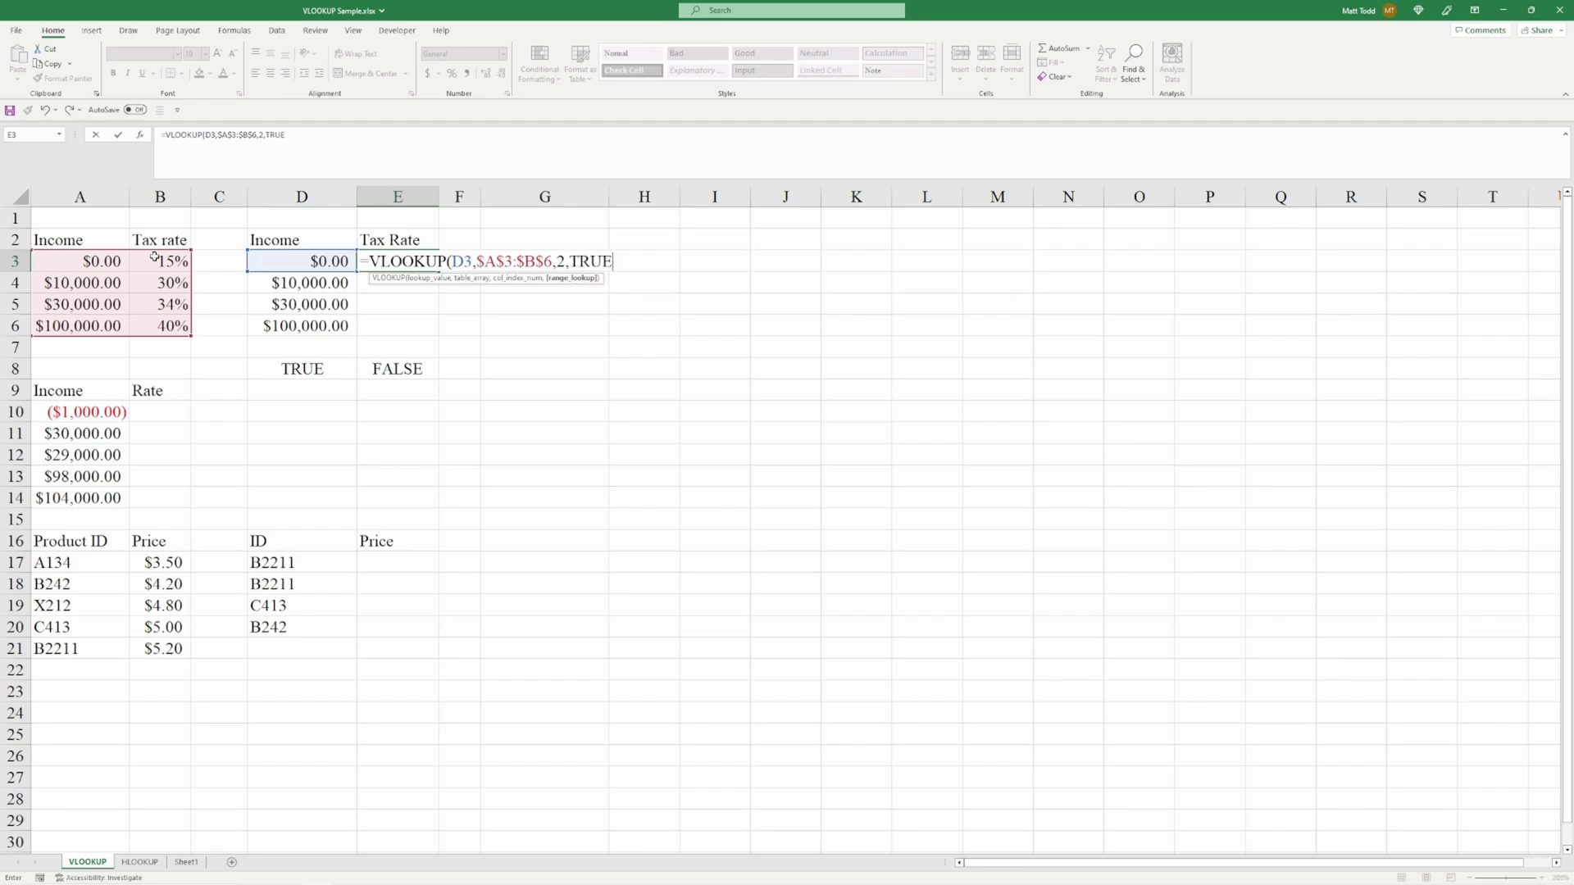
key(BackSpace)
key(BackSpace)
key(BackSpace)
key(BackSpace)
text(false)
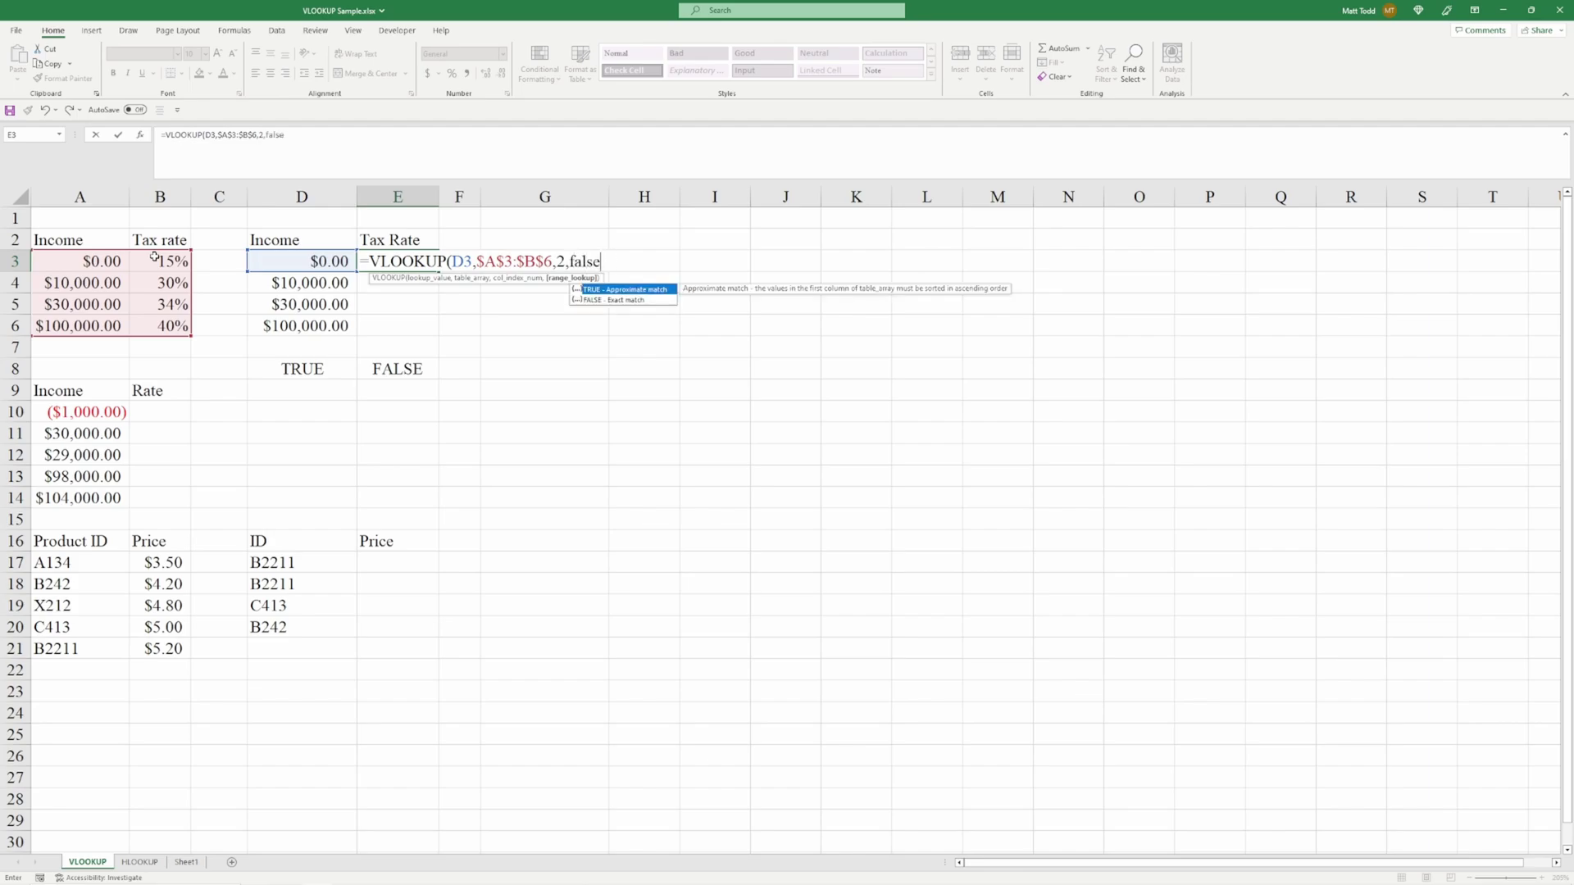
text())
key(Return)
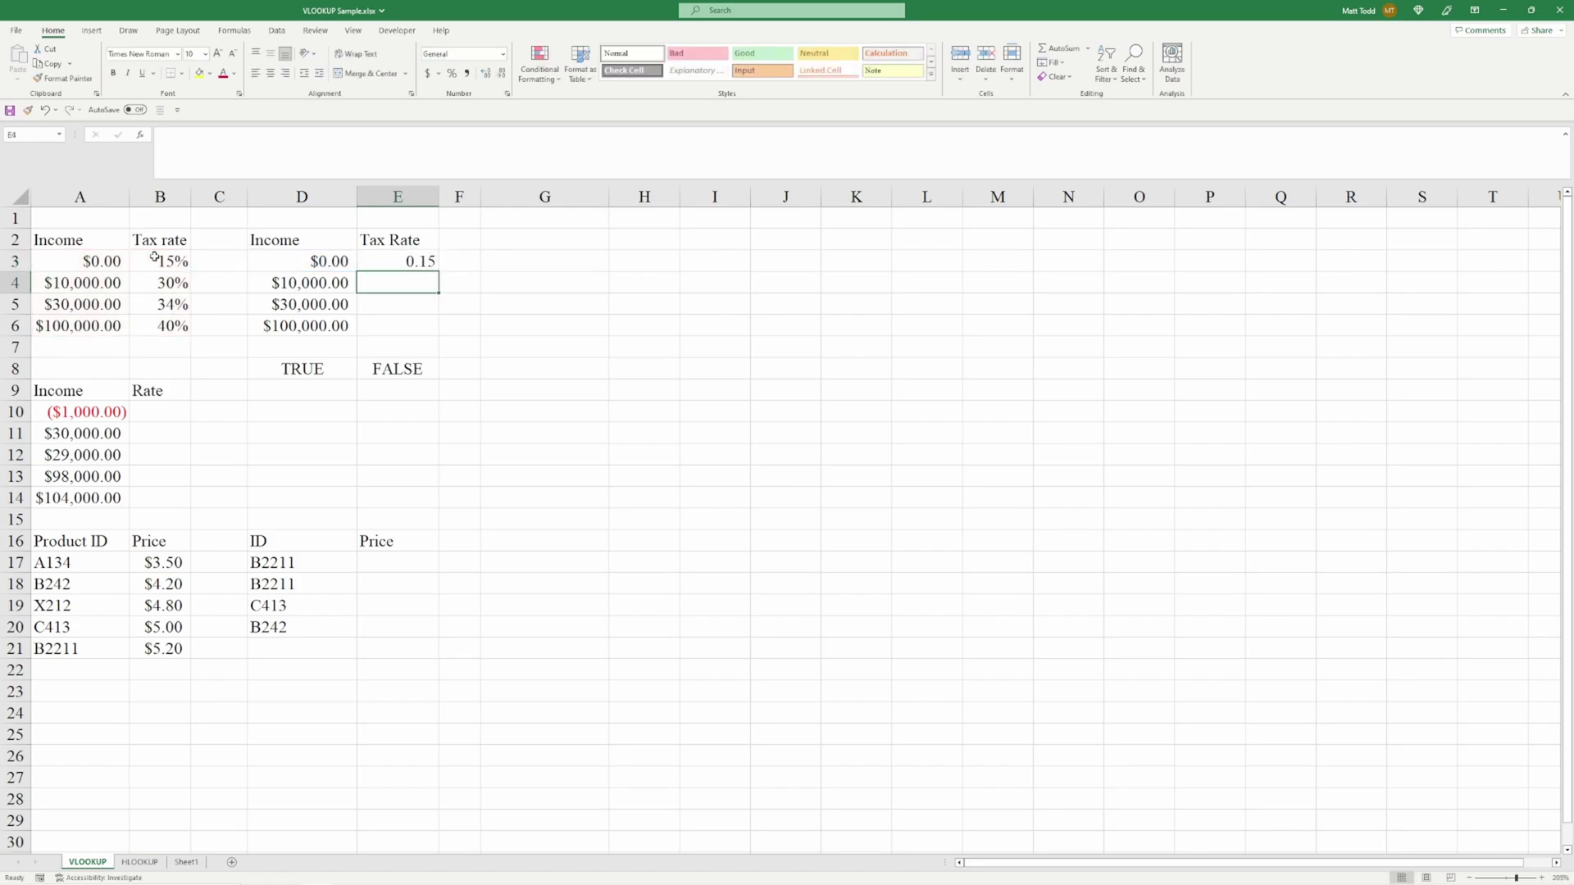
click(87, 257)
click(414, 261)
Enter =VLOOKUP(D4,$A$3:$B$6,2,FALSE) in E4, returning 0.3 for $10,000.00 income.
click(414, 284)
text(=vl)
key(Tab)
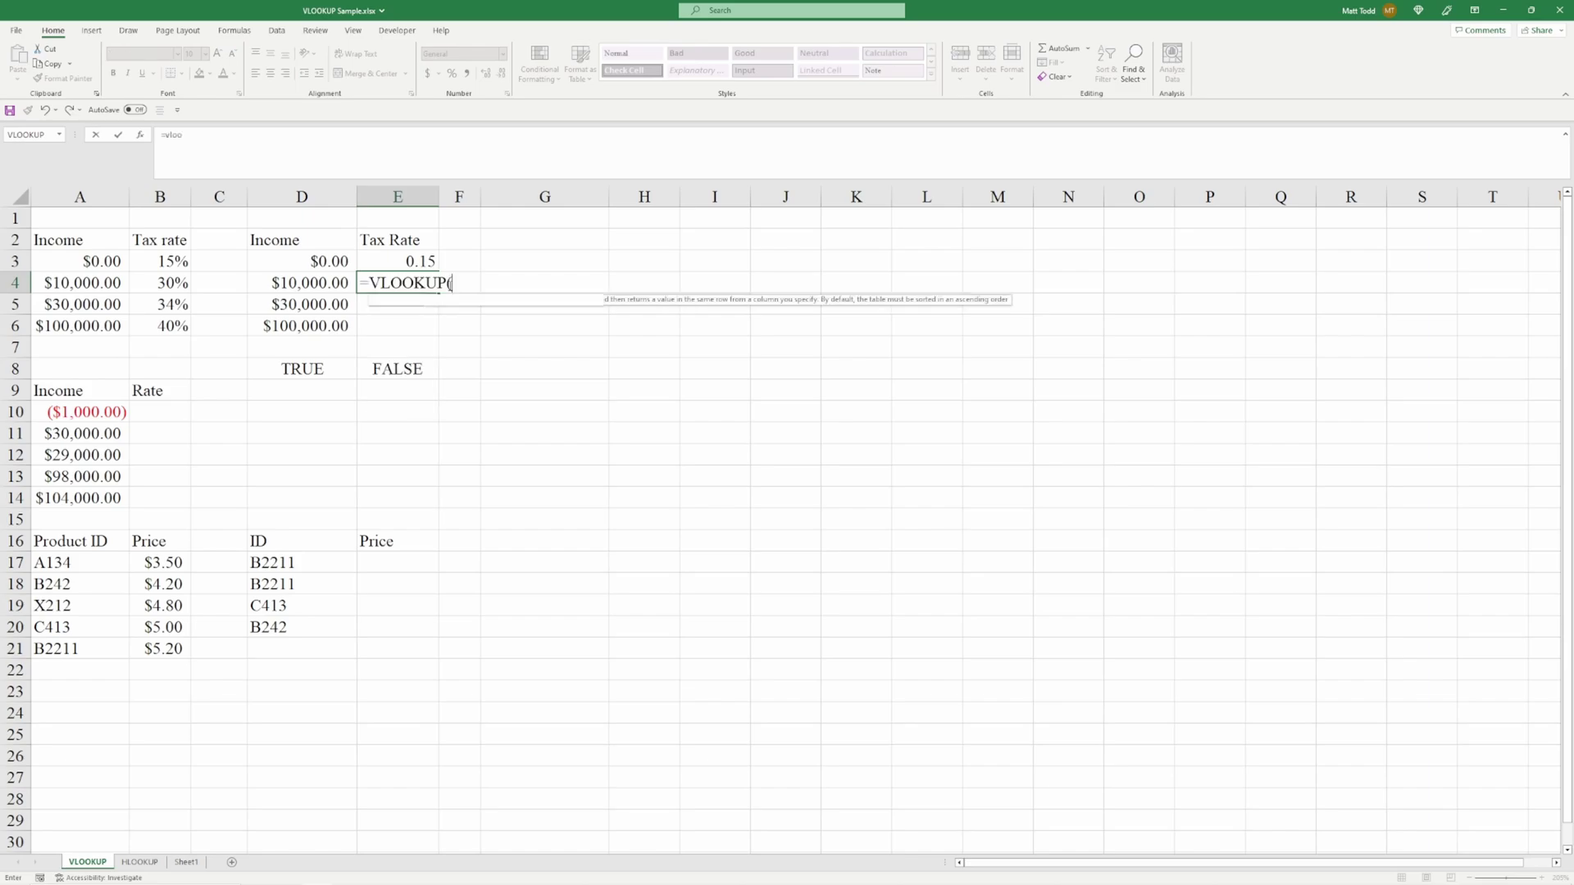
click(299, 285)
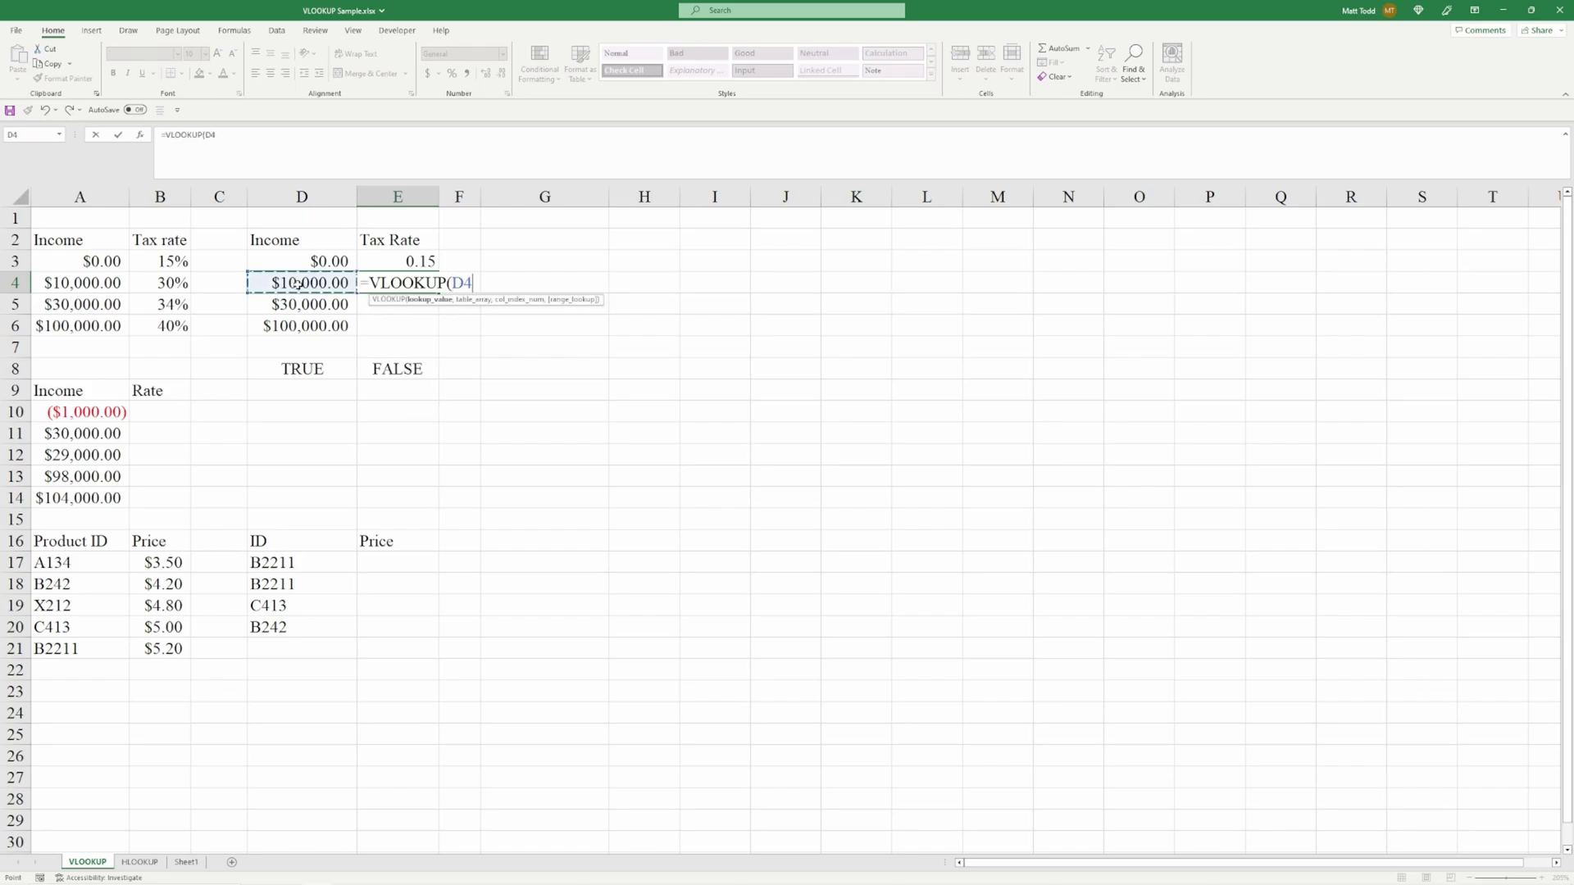
text(,)
drag(104, 263, 154, 318)
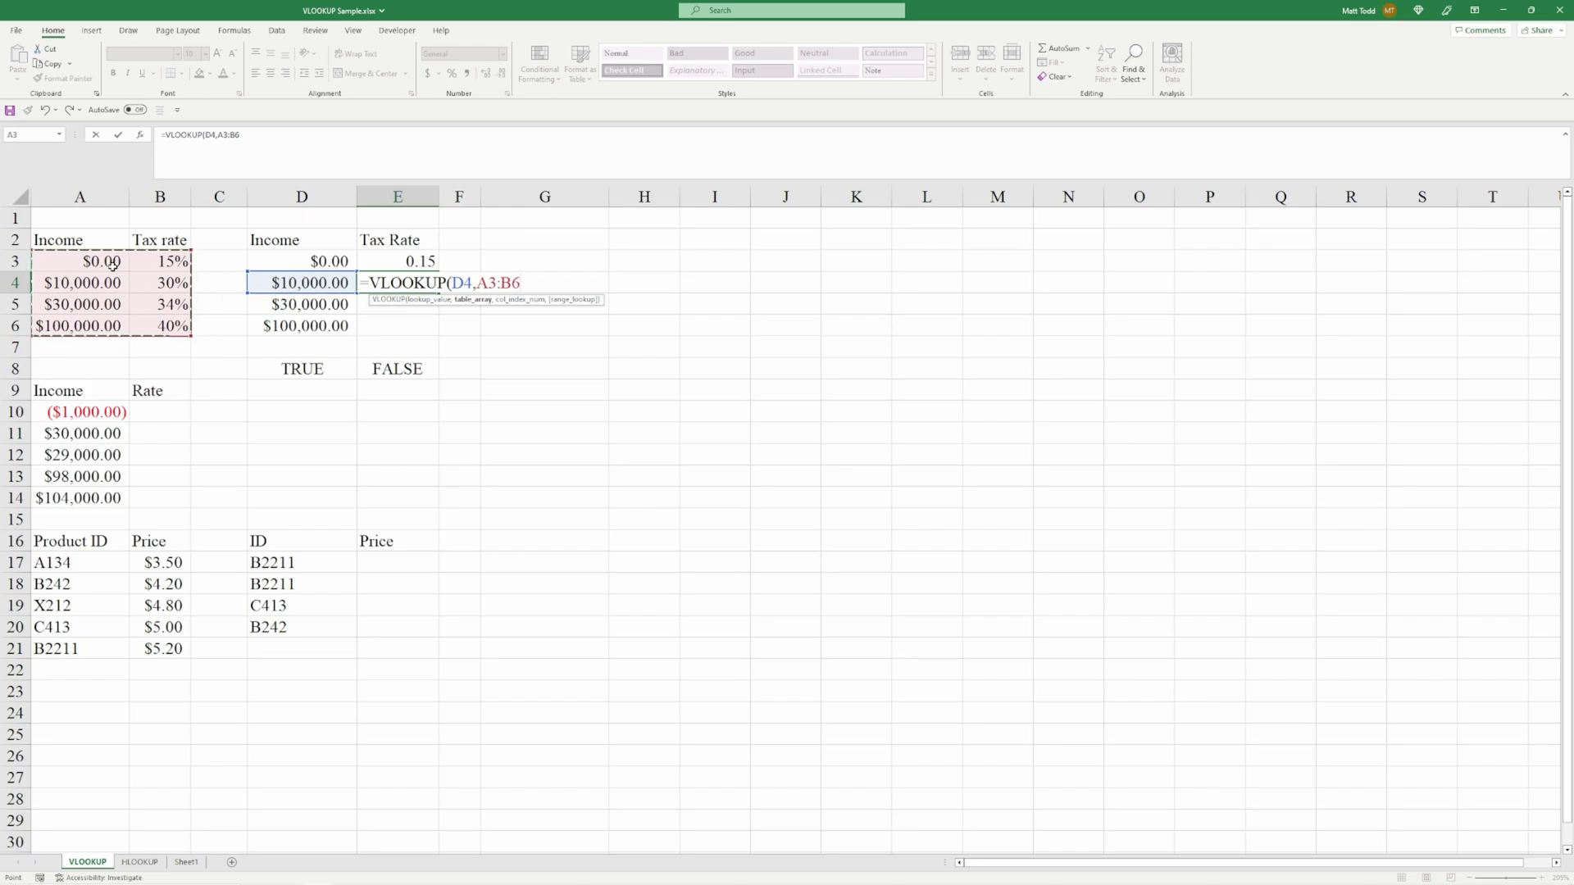
key(F4)
text(,)
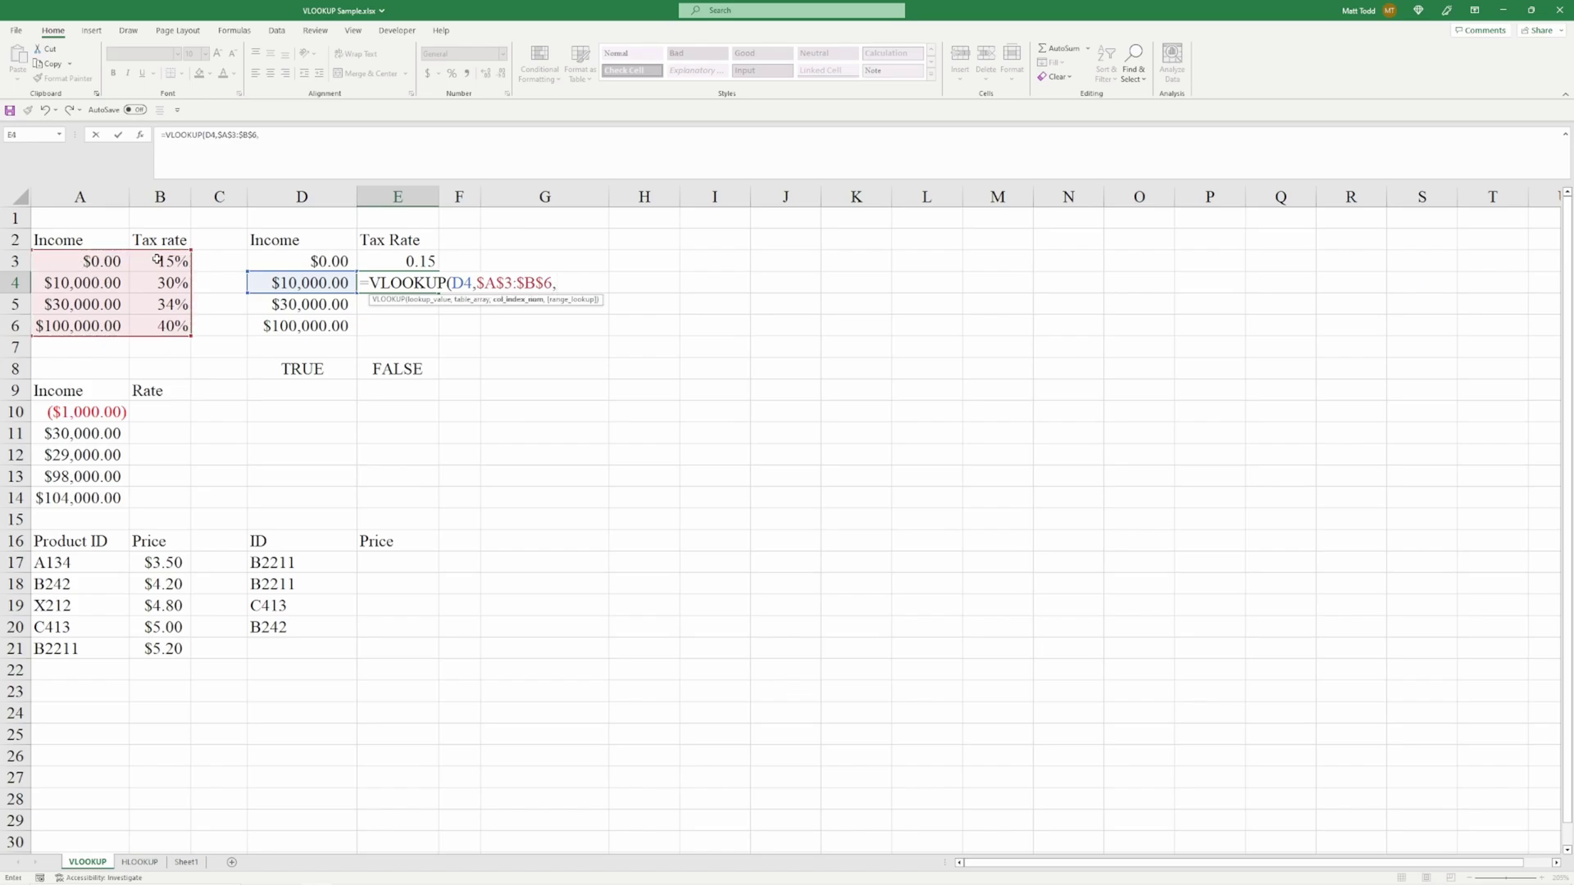
text(2,)
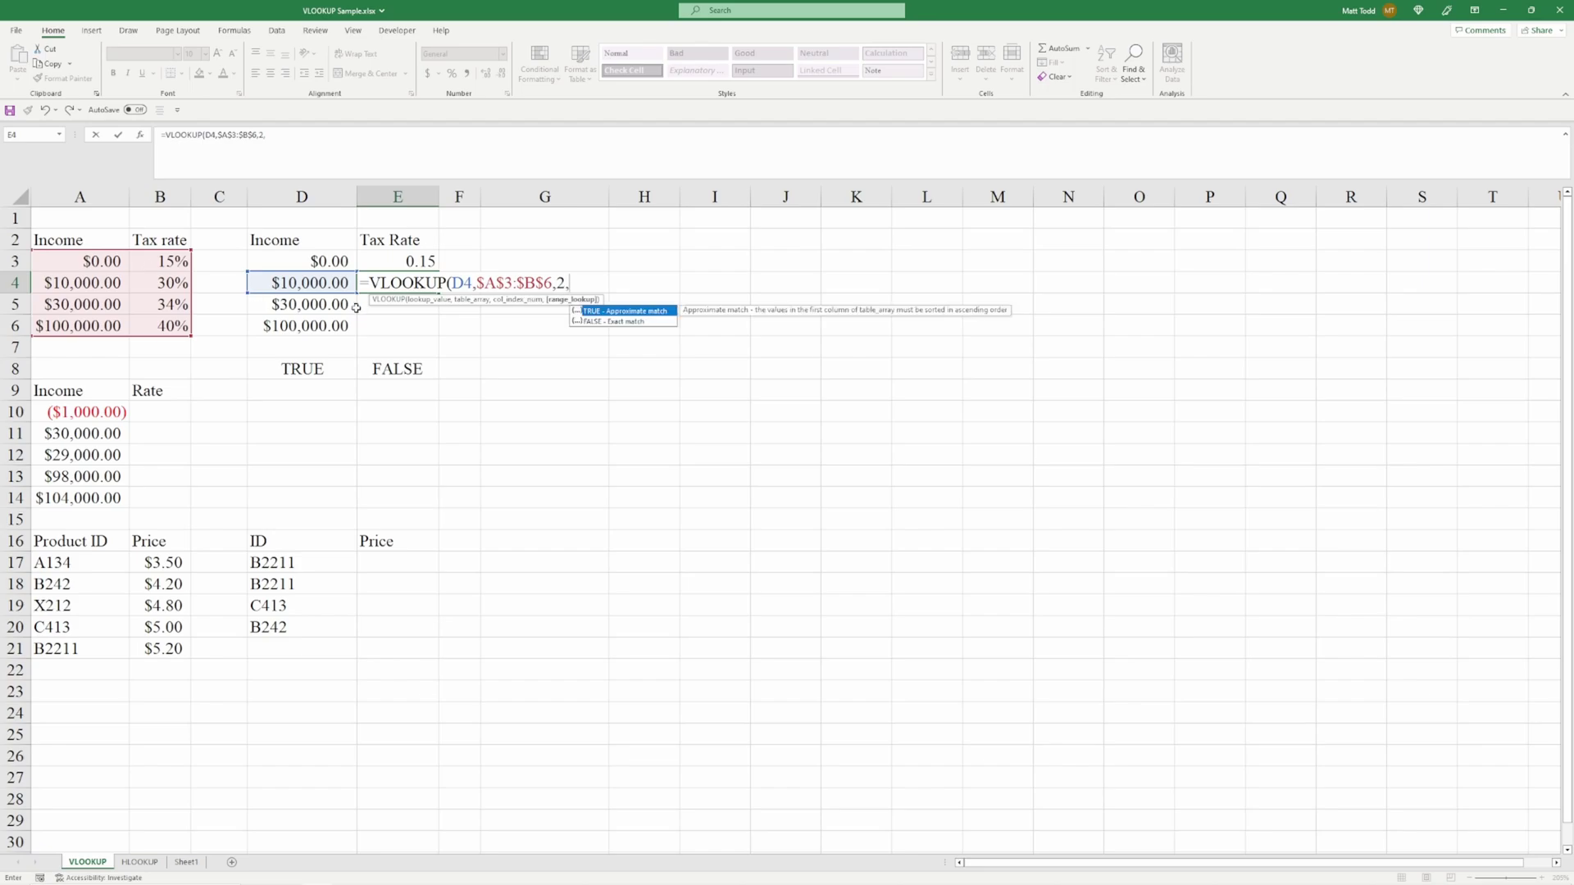
double_click(602, 322)
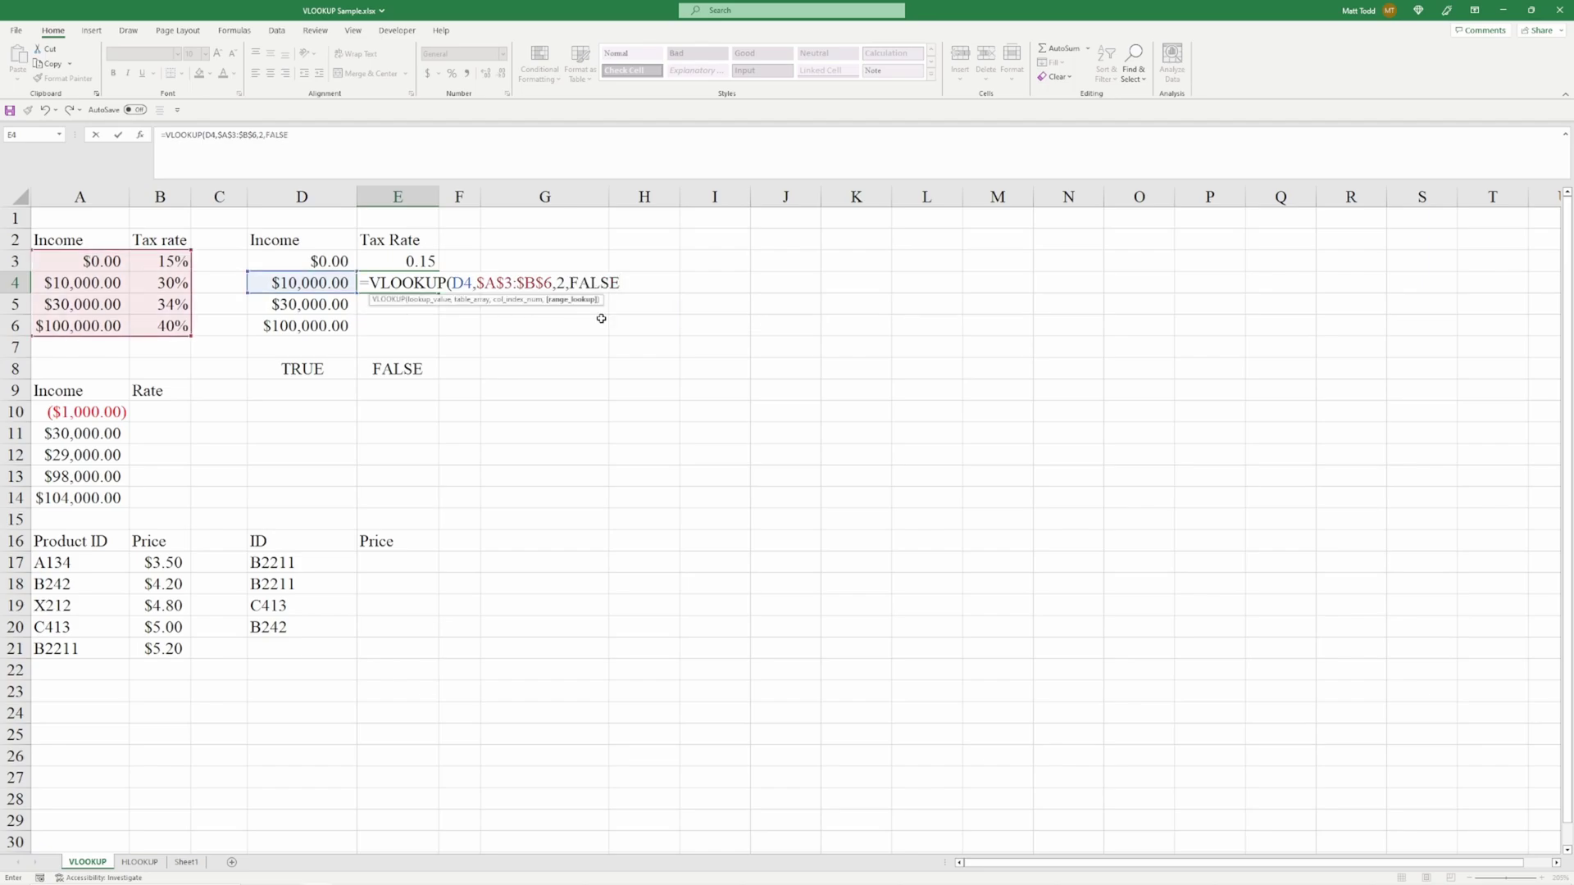
text())
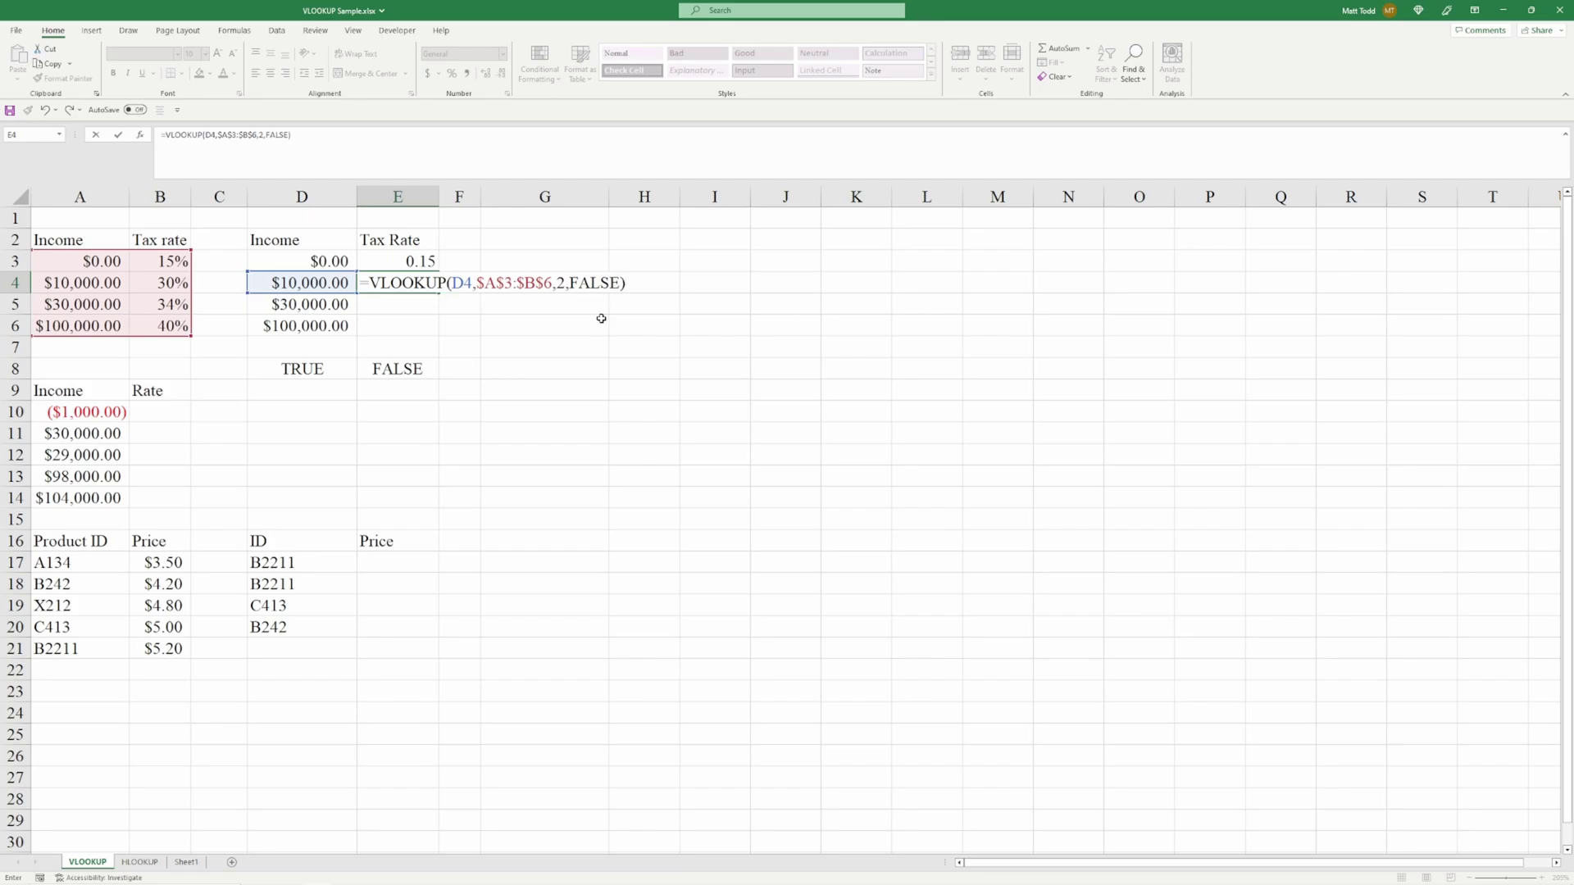
key(Return)
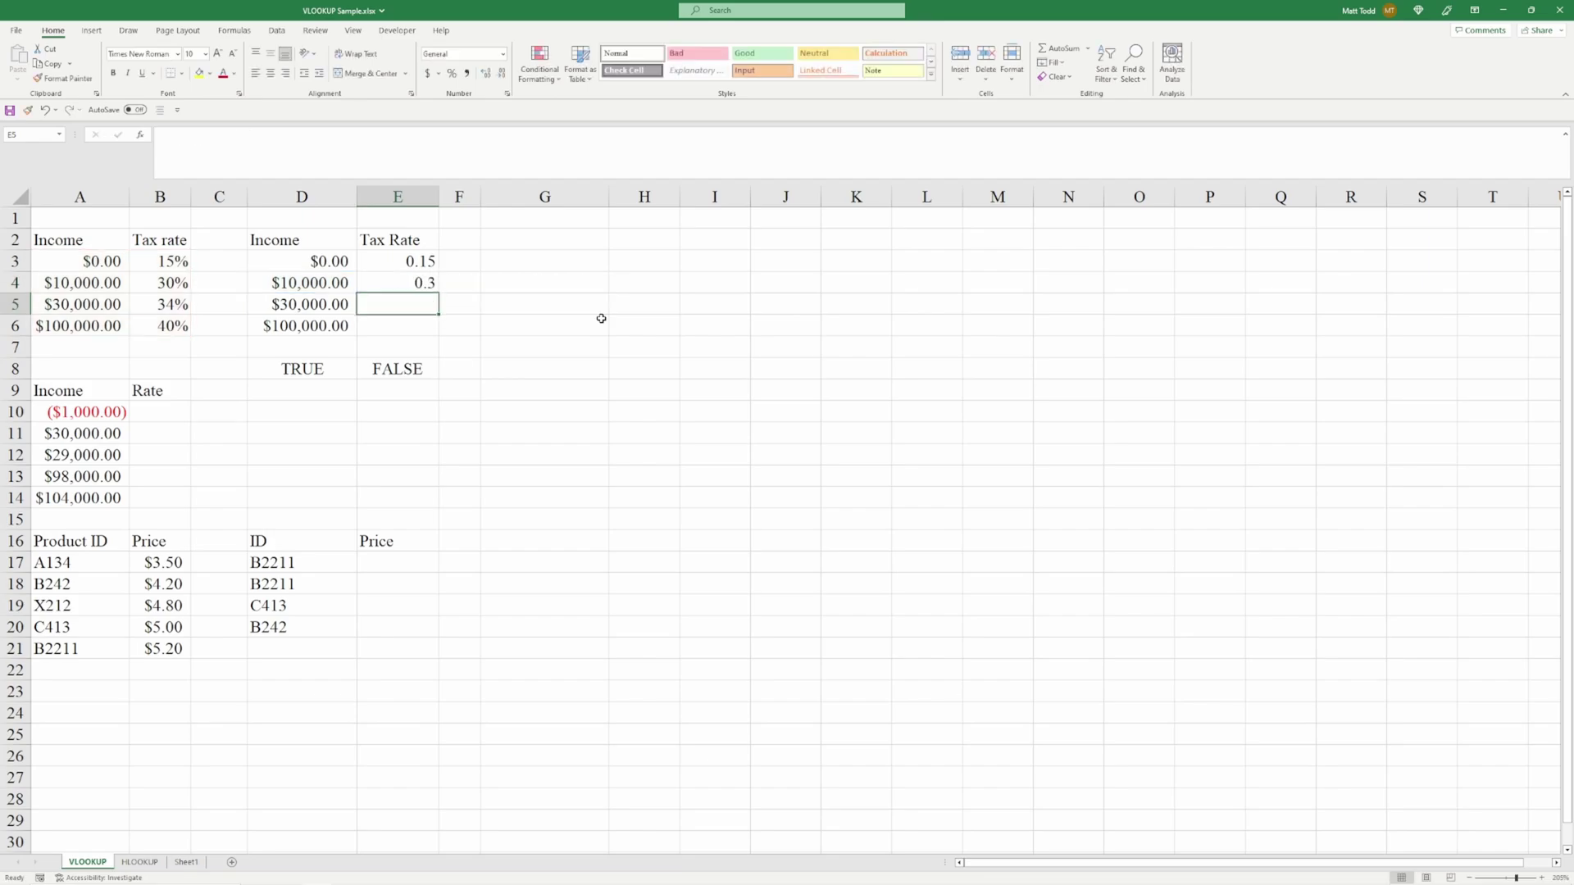
click(390, 277)
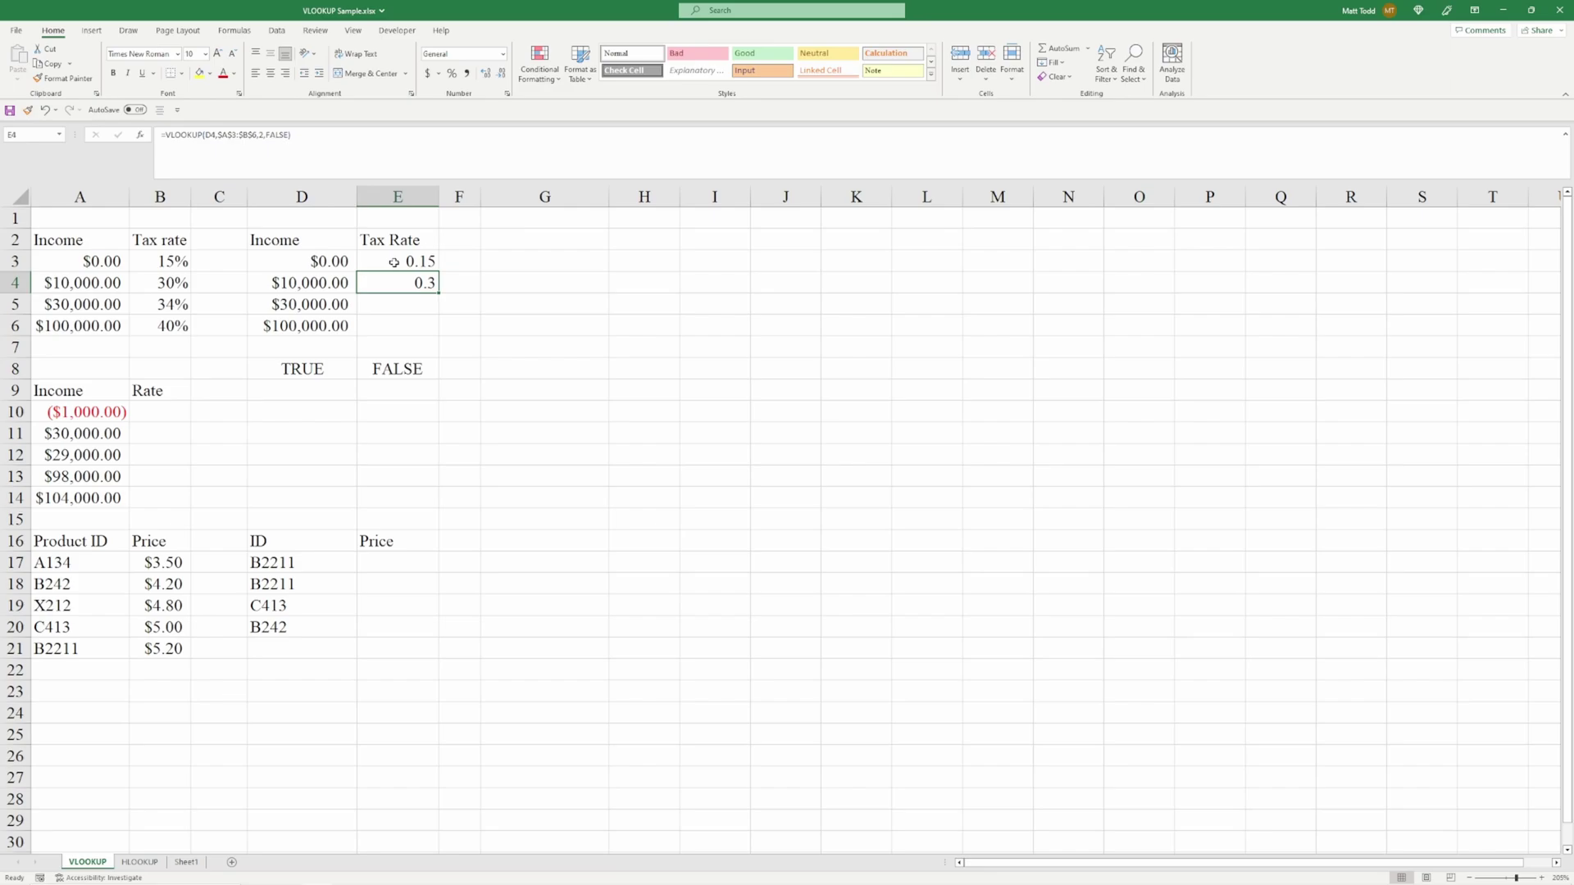
Format the tax rates in E3:E4 as percentages and review E4's formula.
drag(396, 258, 390, 279)
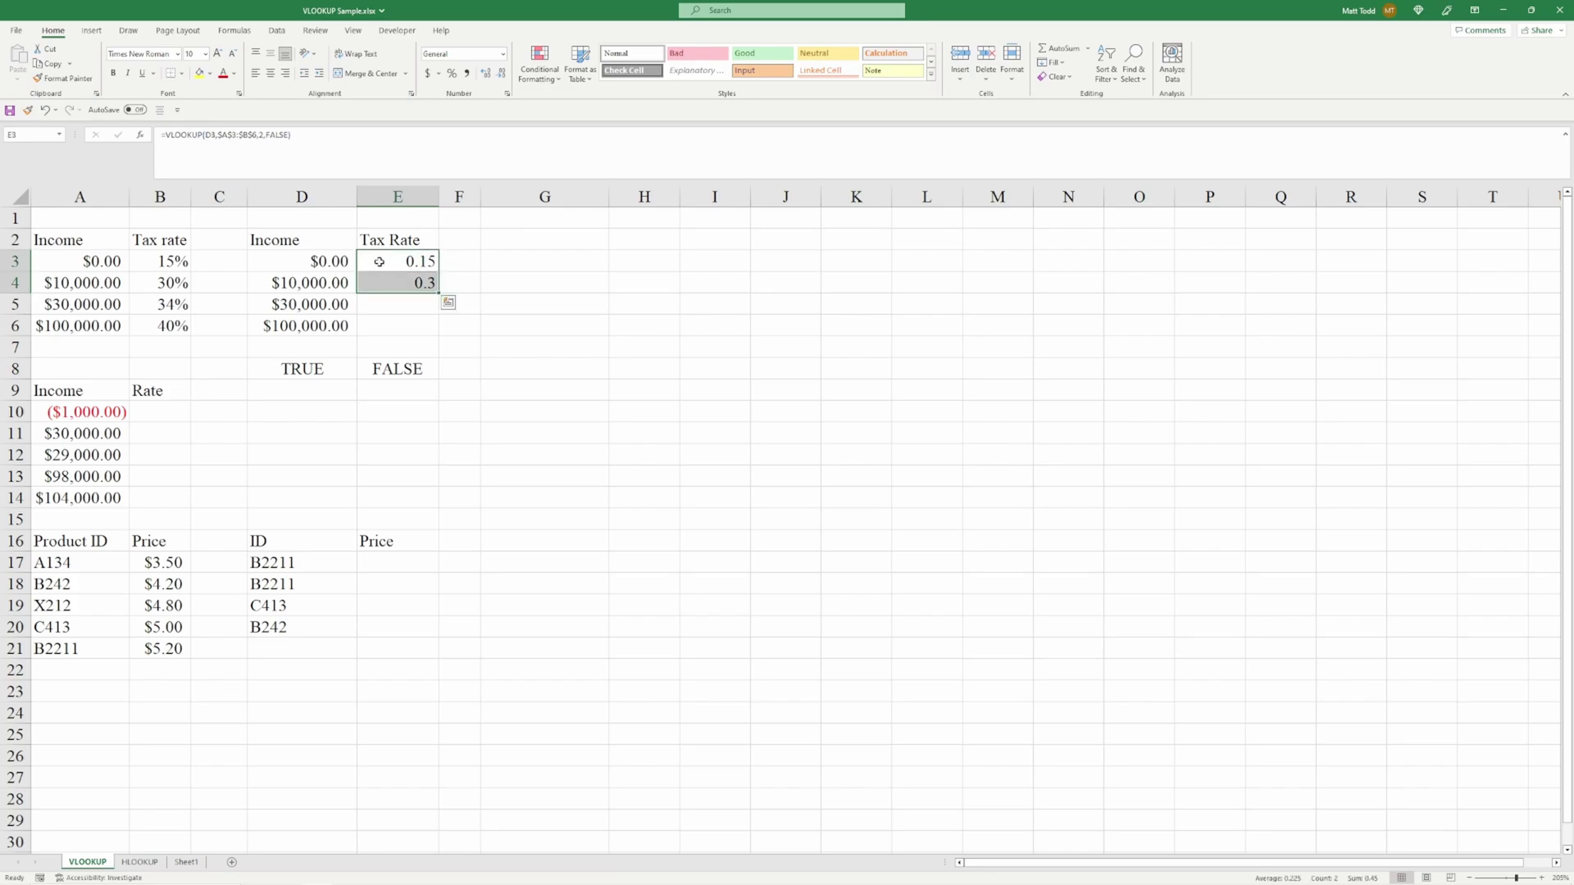
click(451, 74)
click(414, 289)
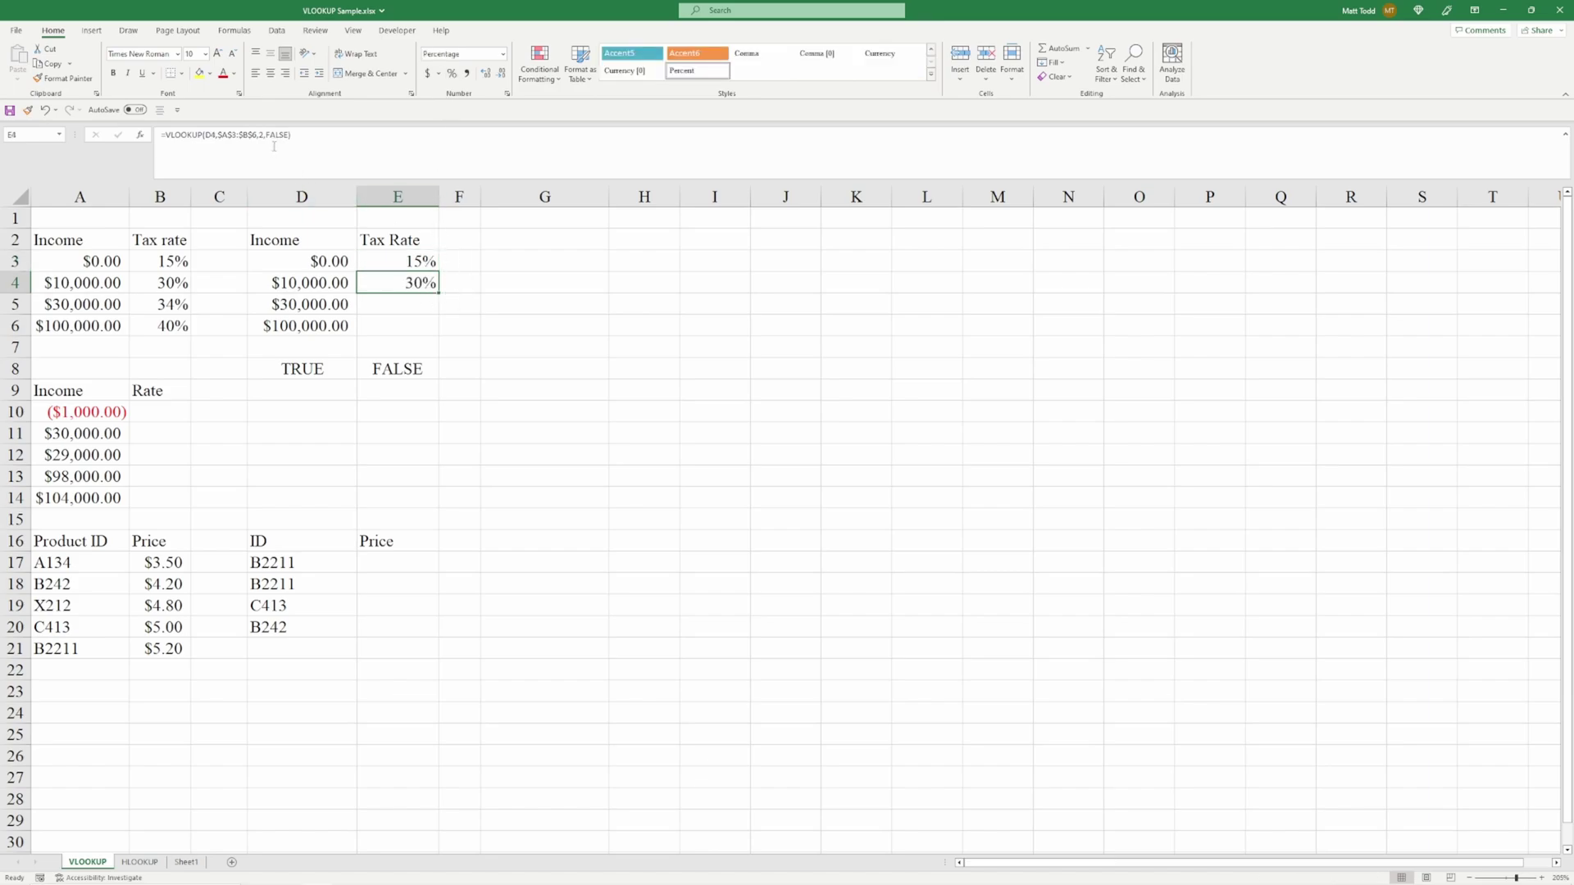
key(F2)
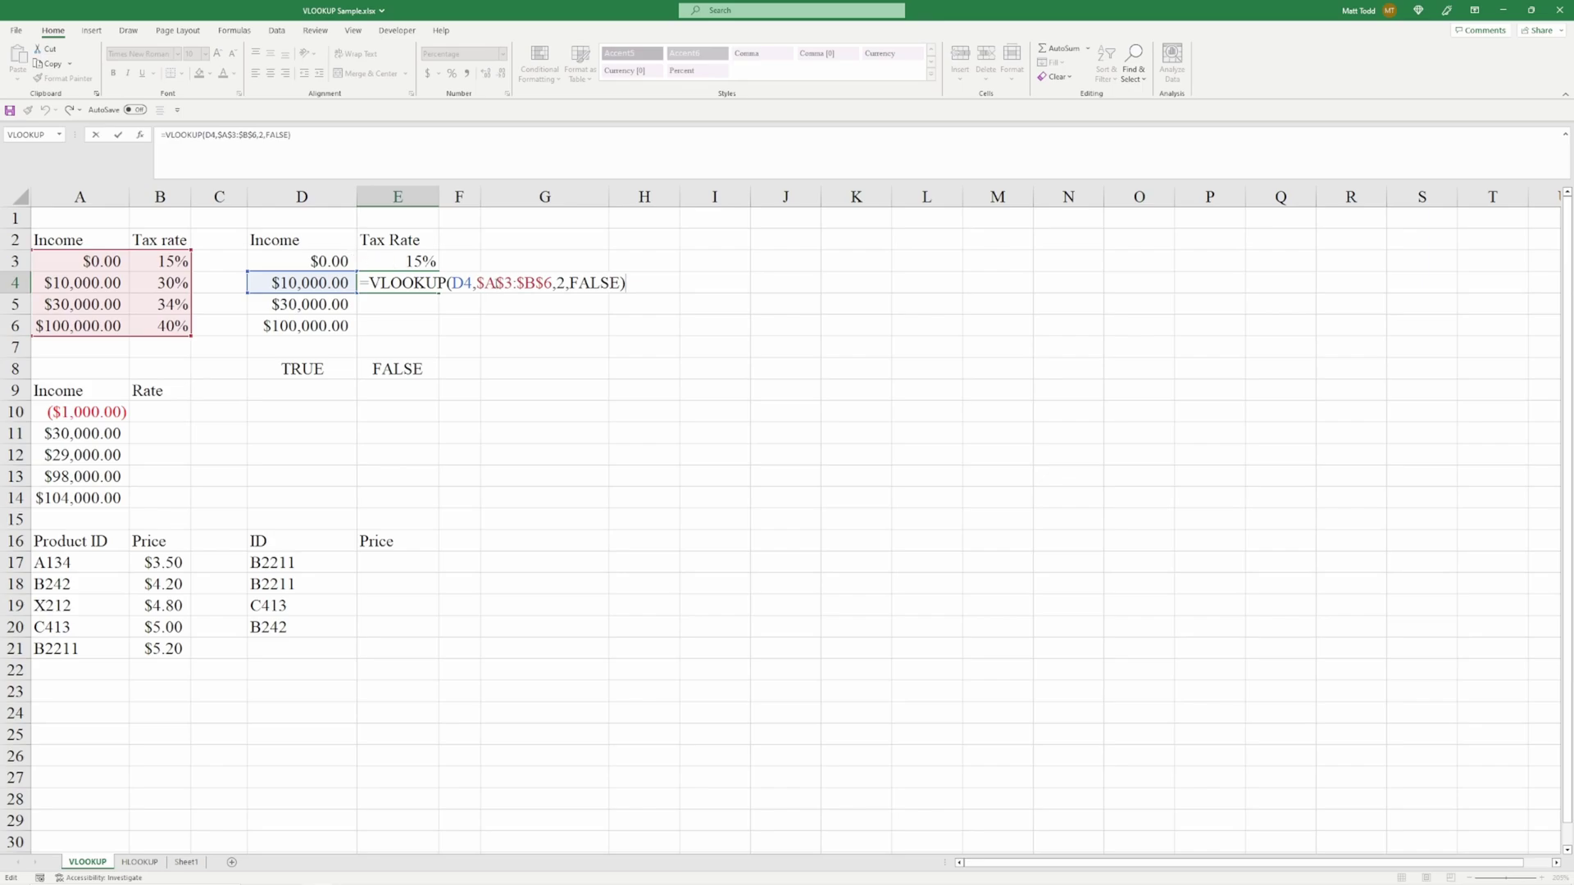
key(Escape)
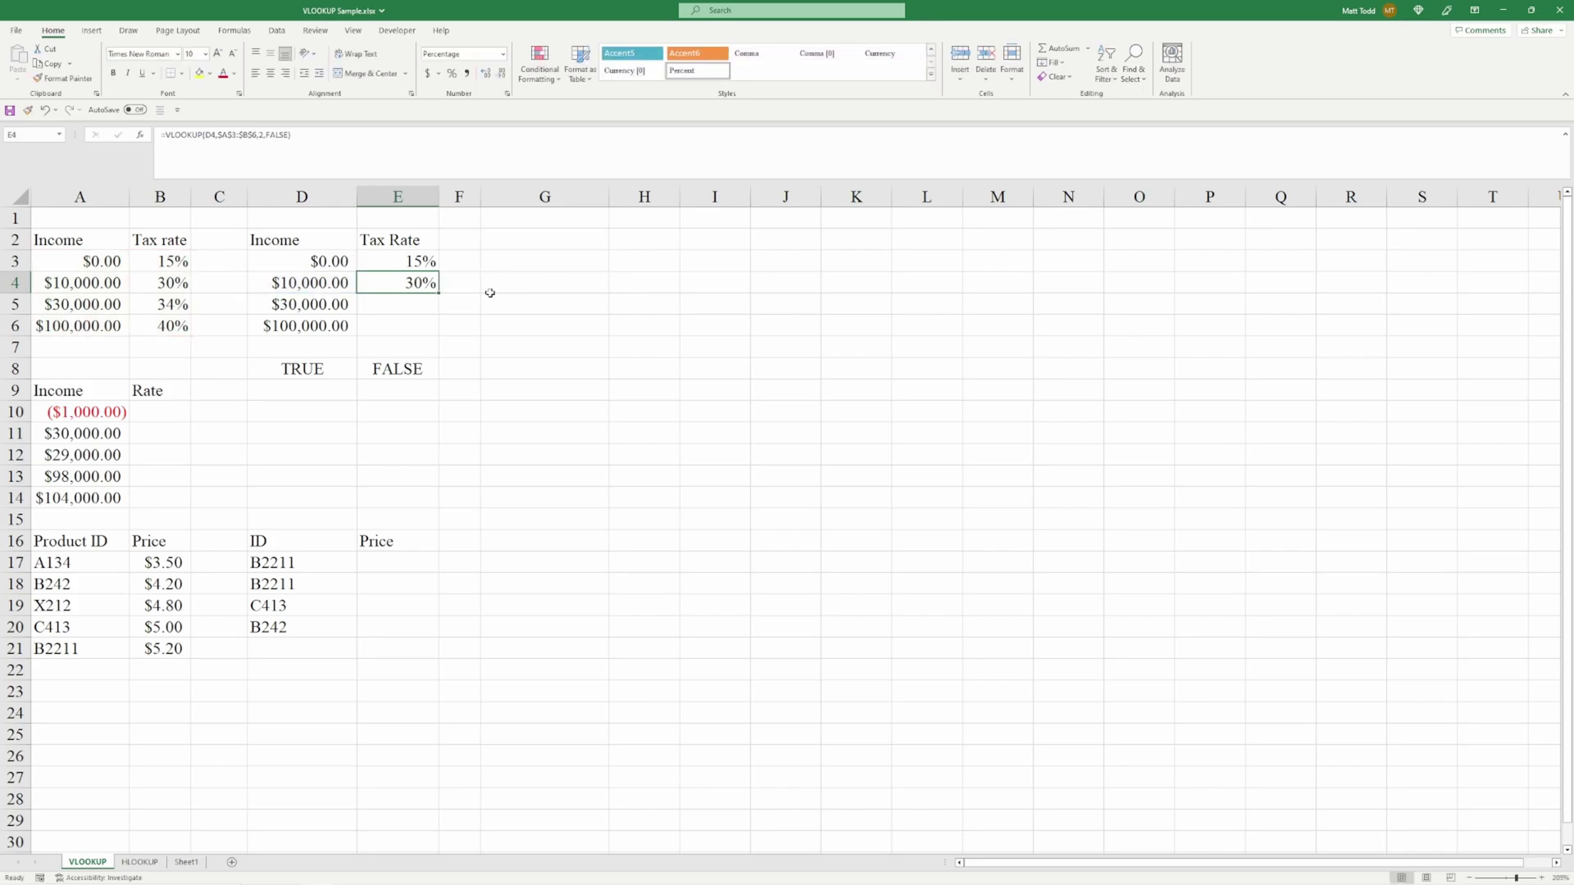
Copy E4's lookup formula into E5:E6, giving 34% and 40%.
right_click(393, 282)
click(413, 308)
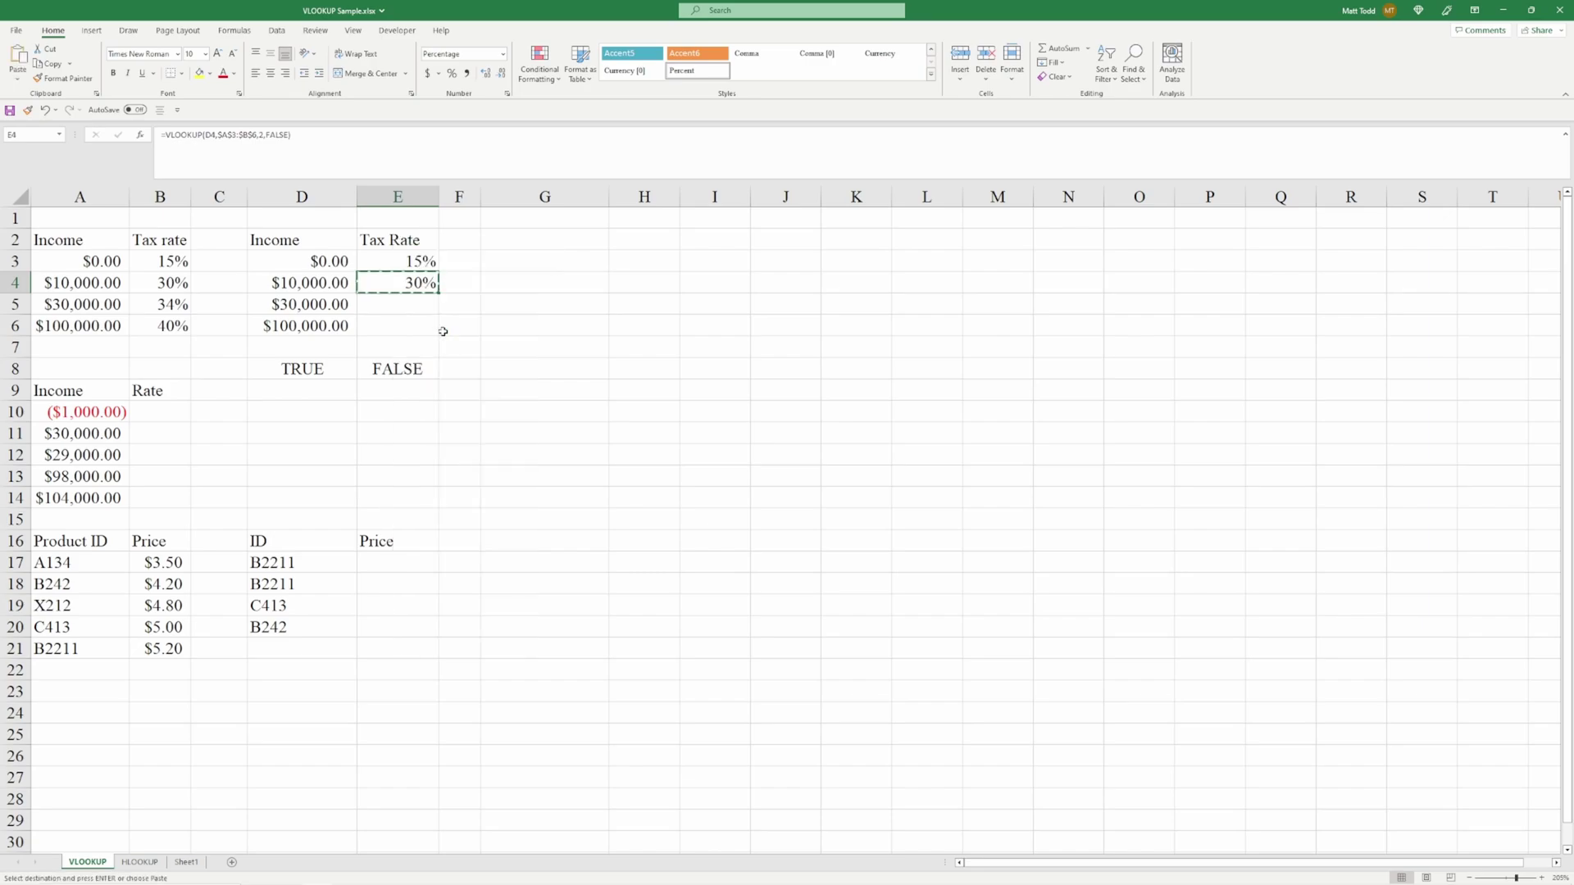
drag(413, 308, 414, 324)
right_click(399, 304)
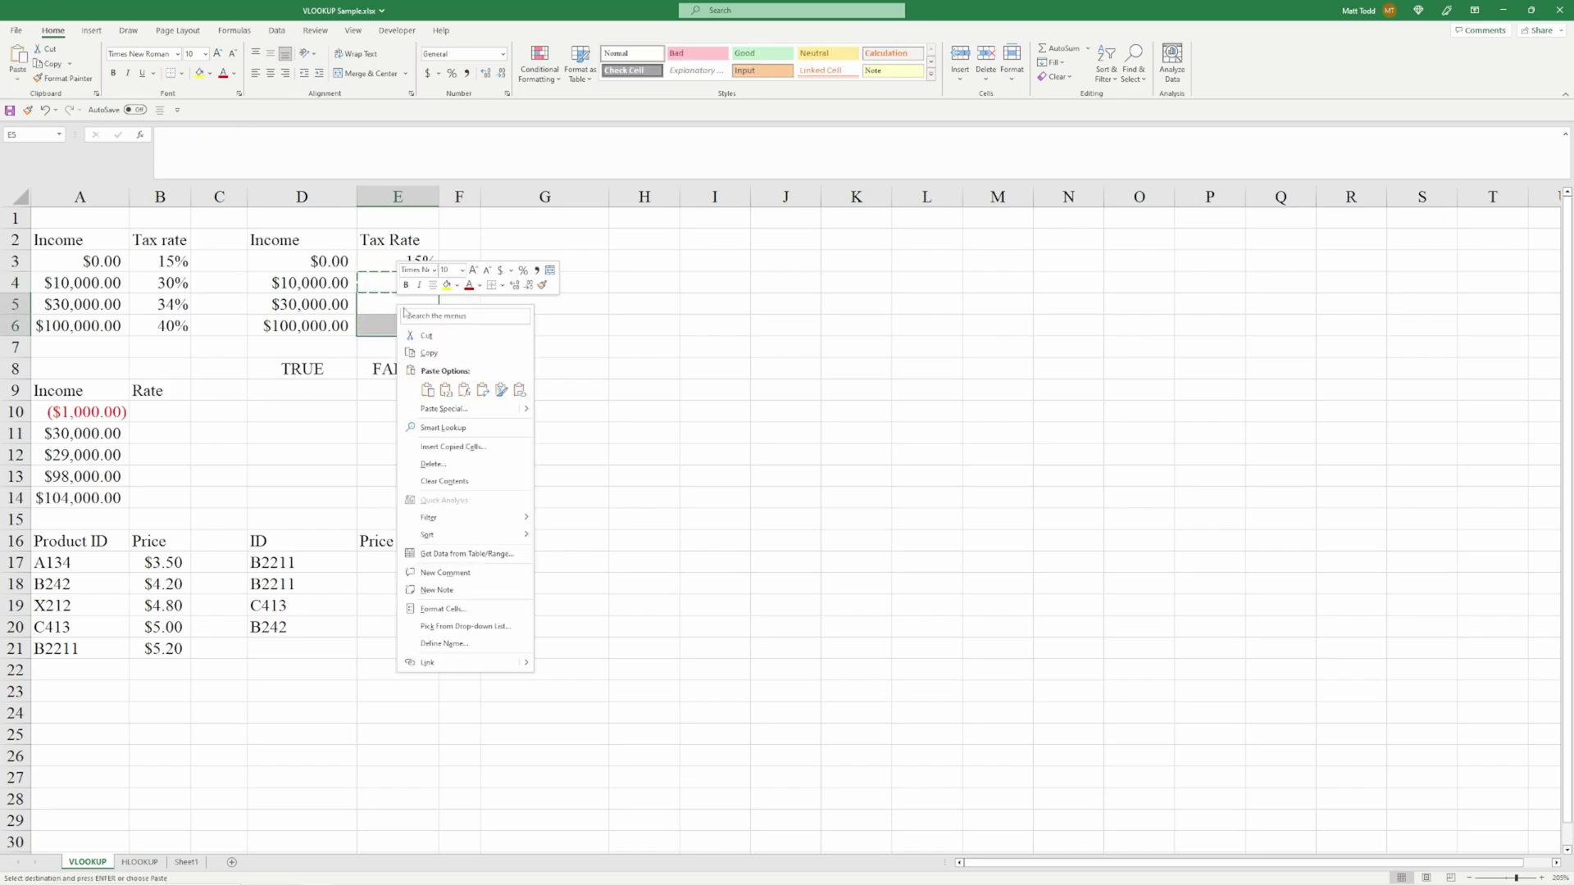
click(427, 390)
click(358, 311)
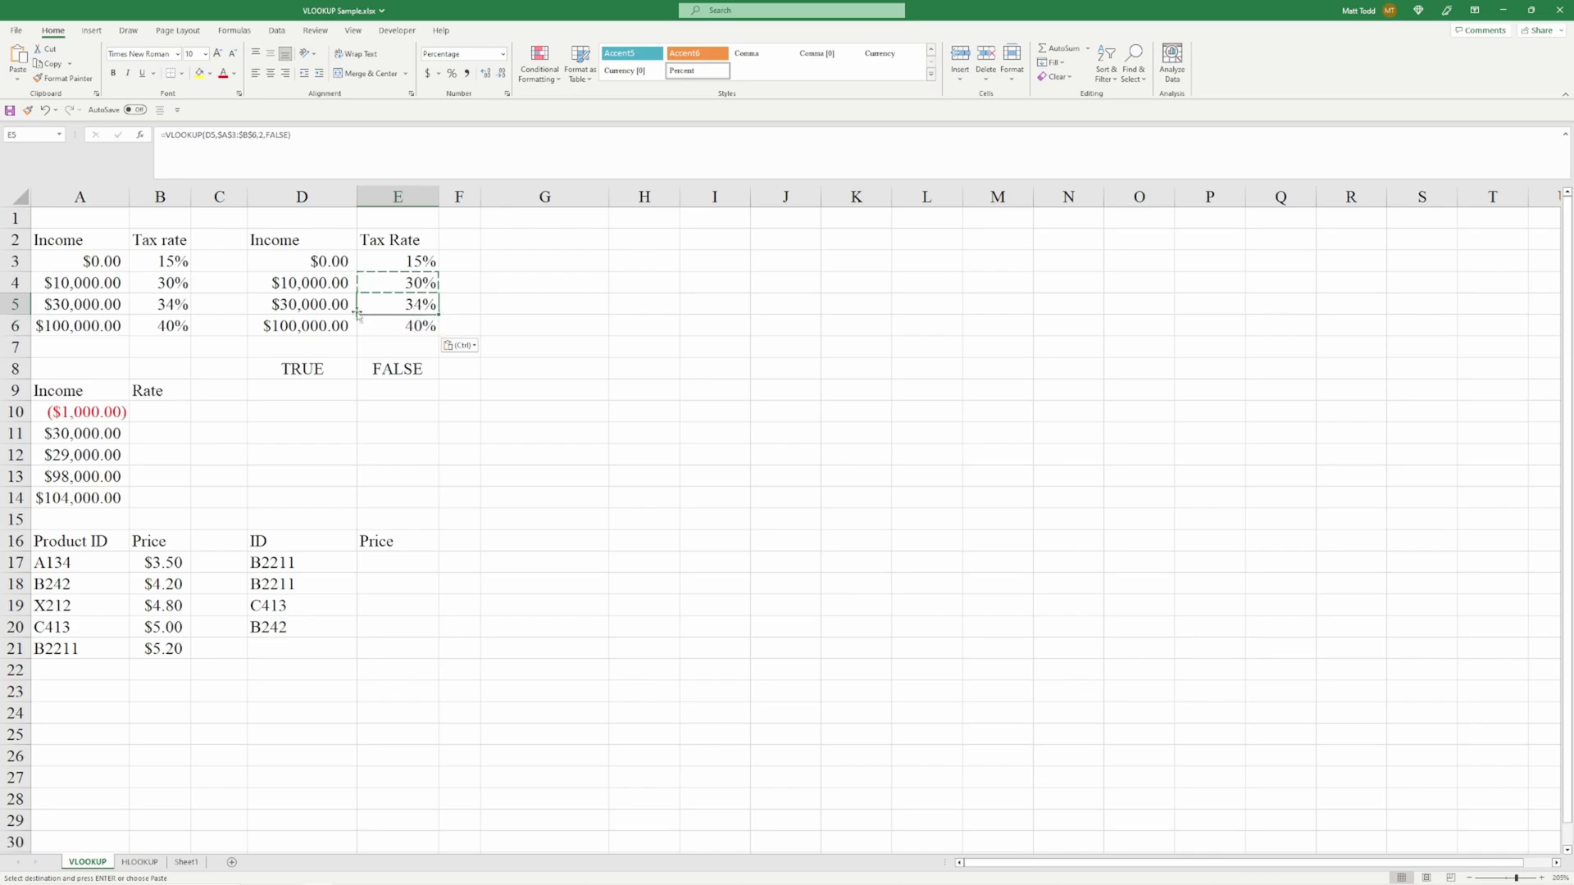
key(Escape)
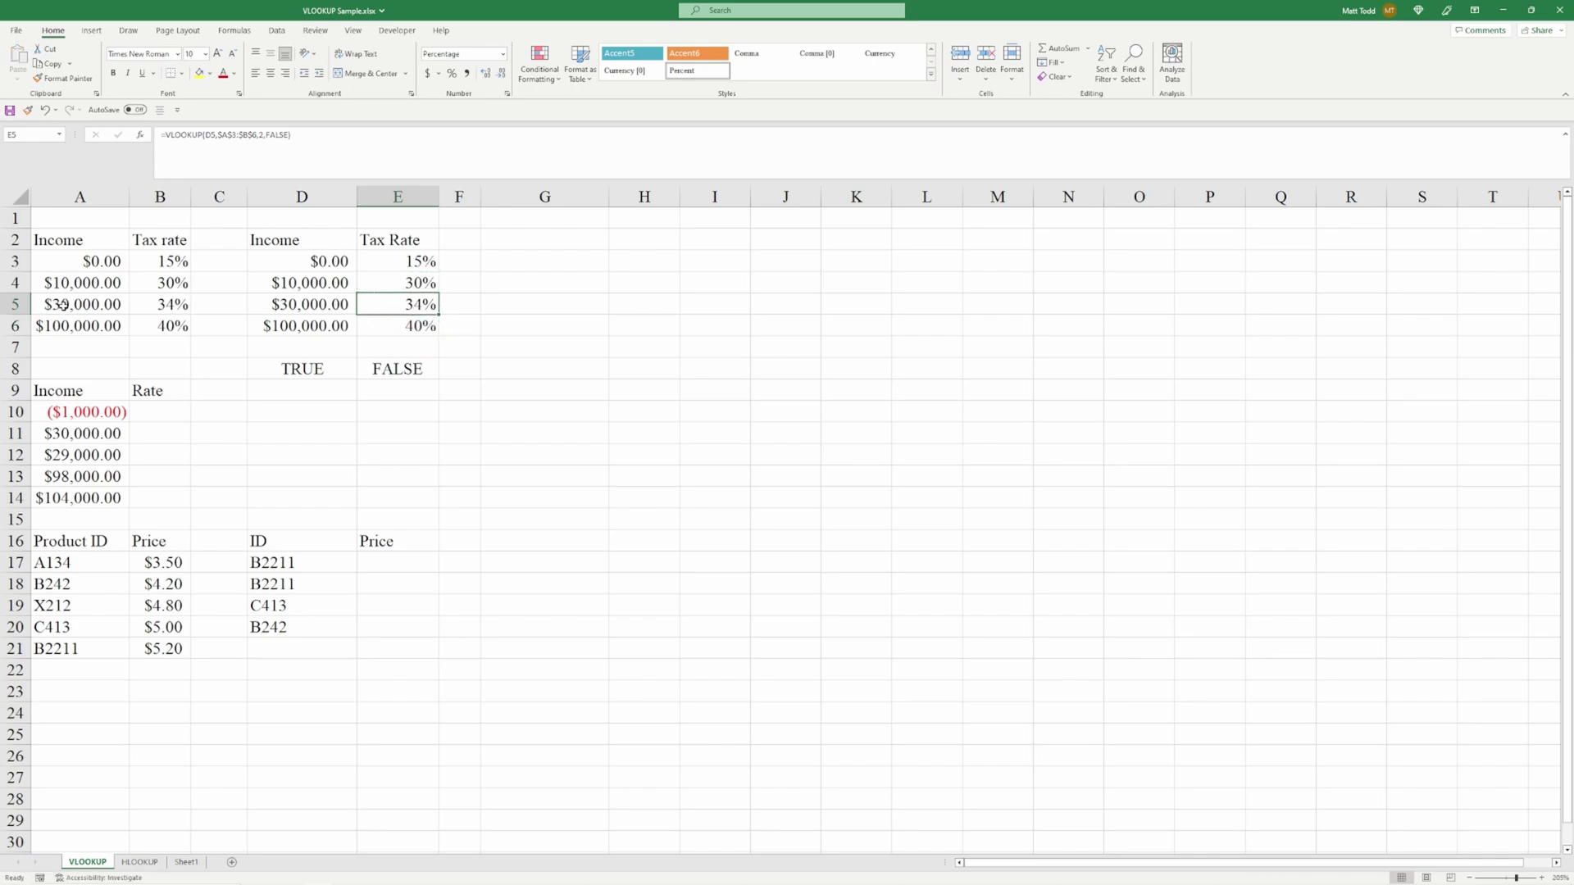
click(462, 326)
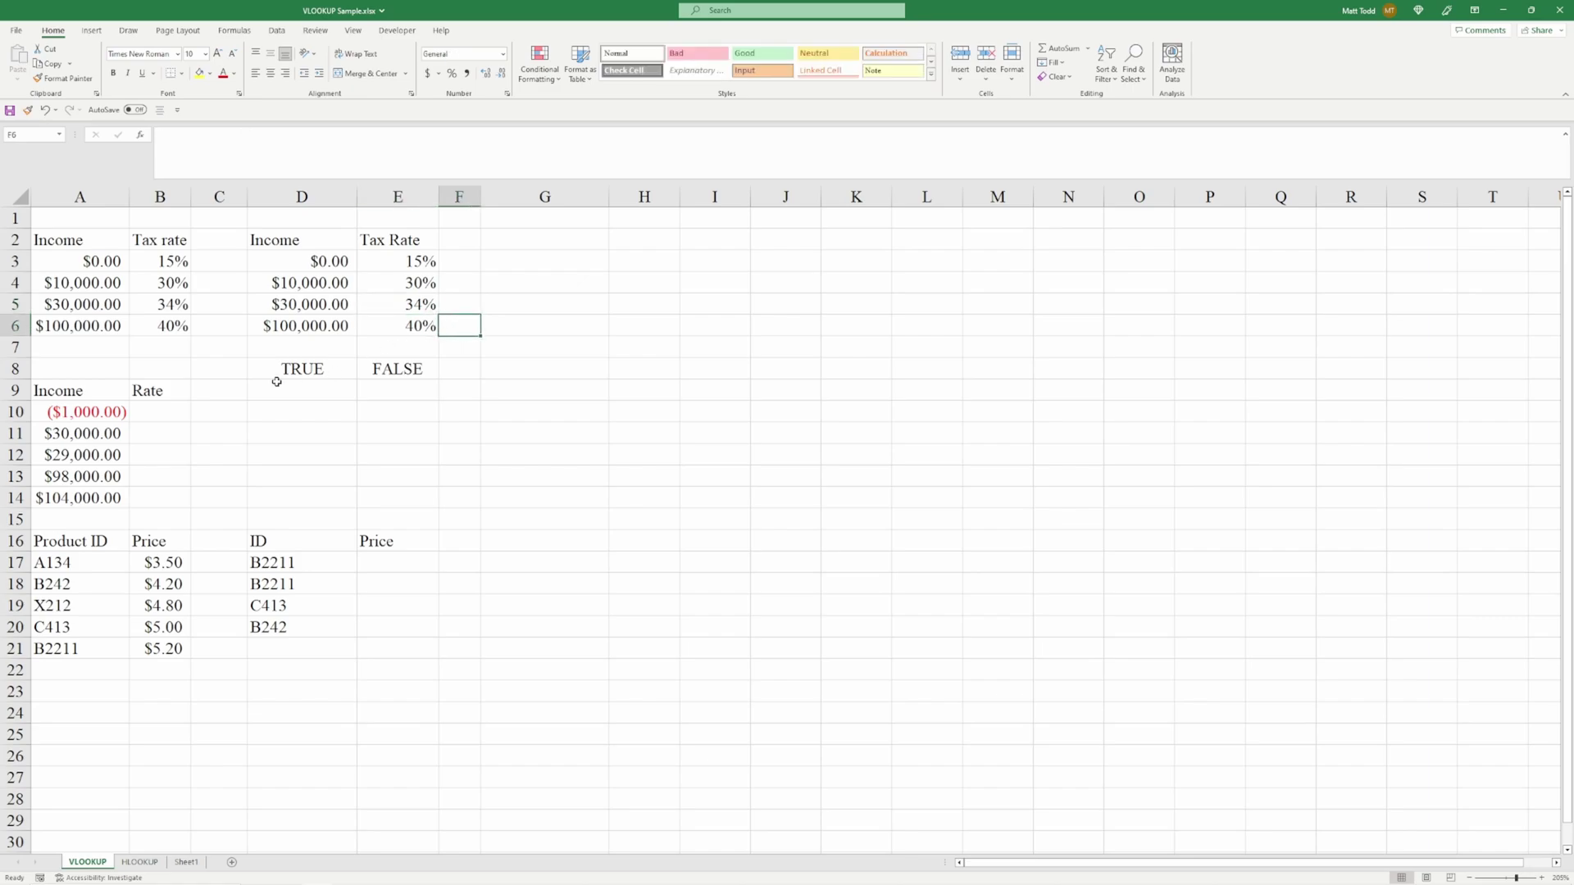
Select the TRUE/FALSE labels in D9:E9 and the test incomes in A10:A14.
click(320, 387)
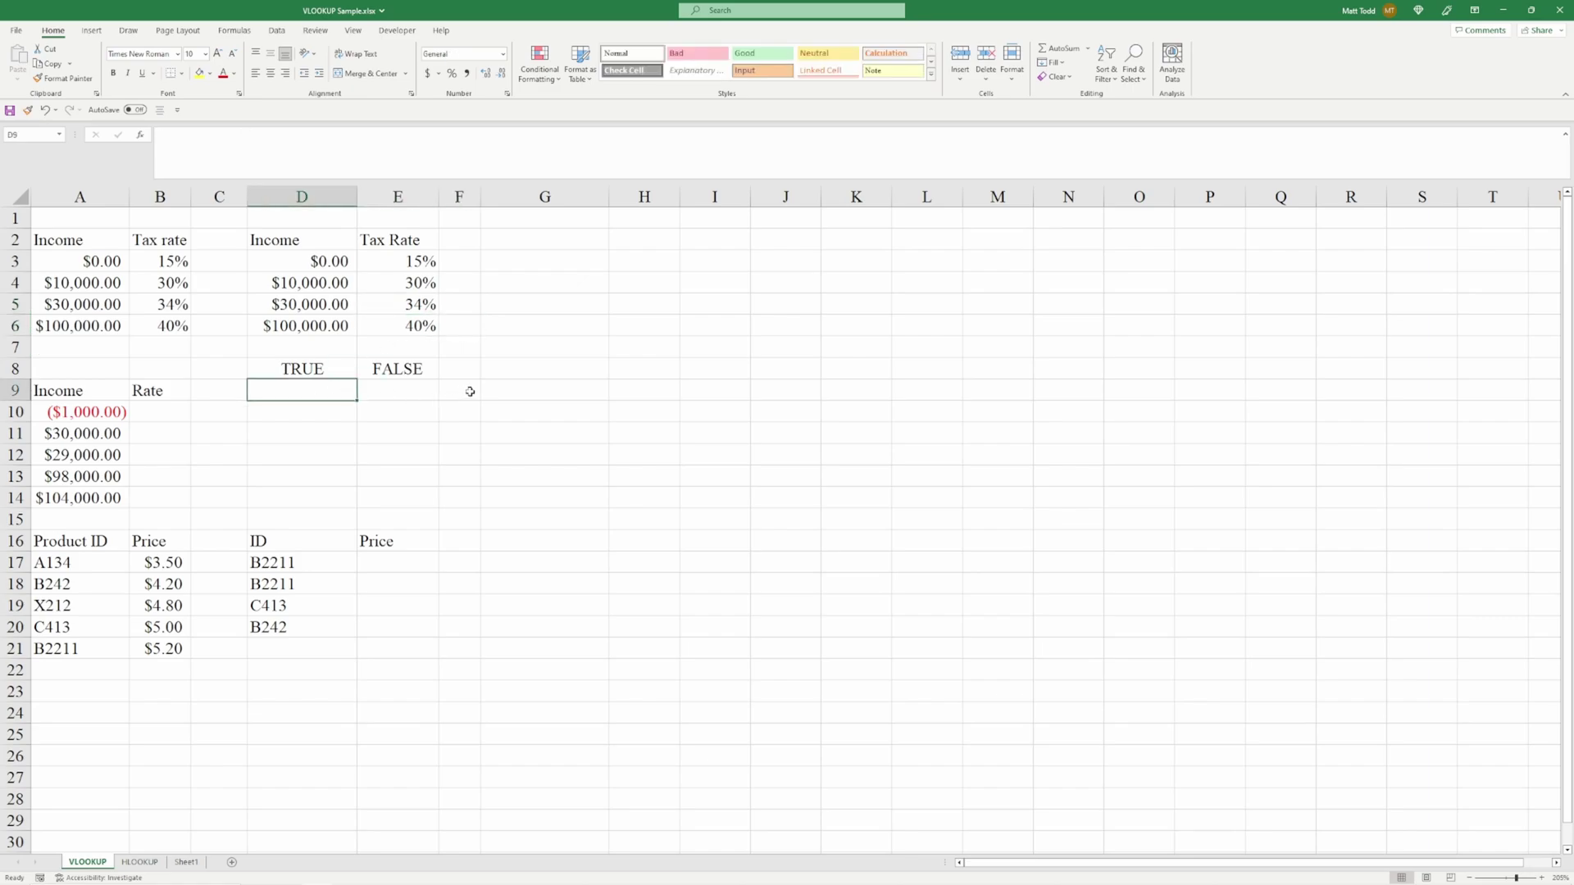
drag(328, 369, 389, 392)
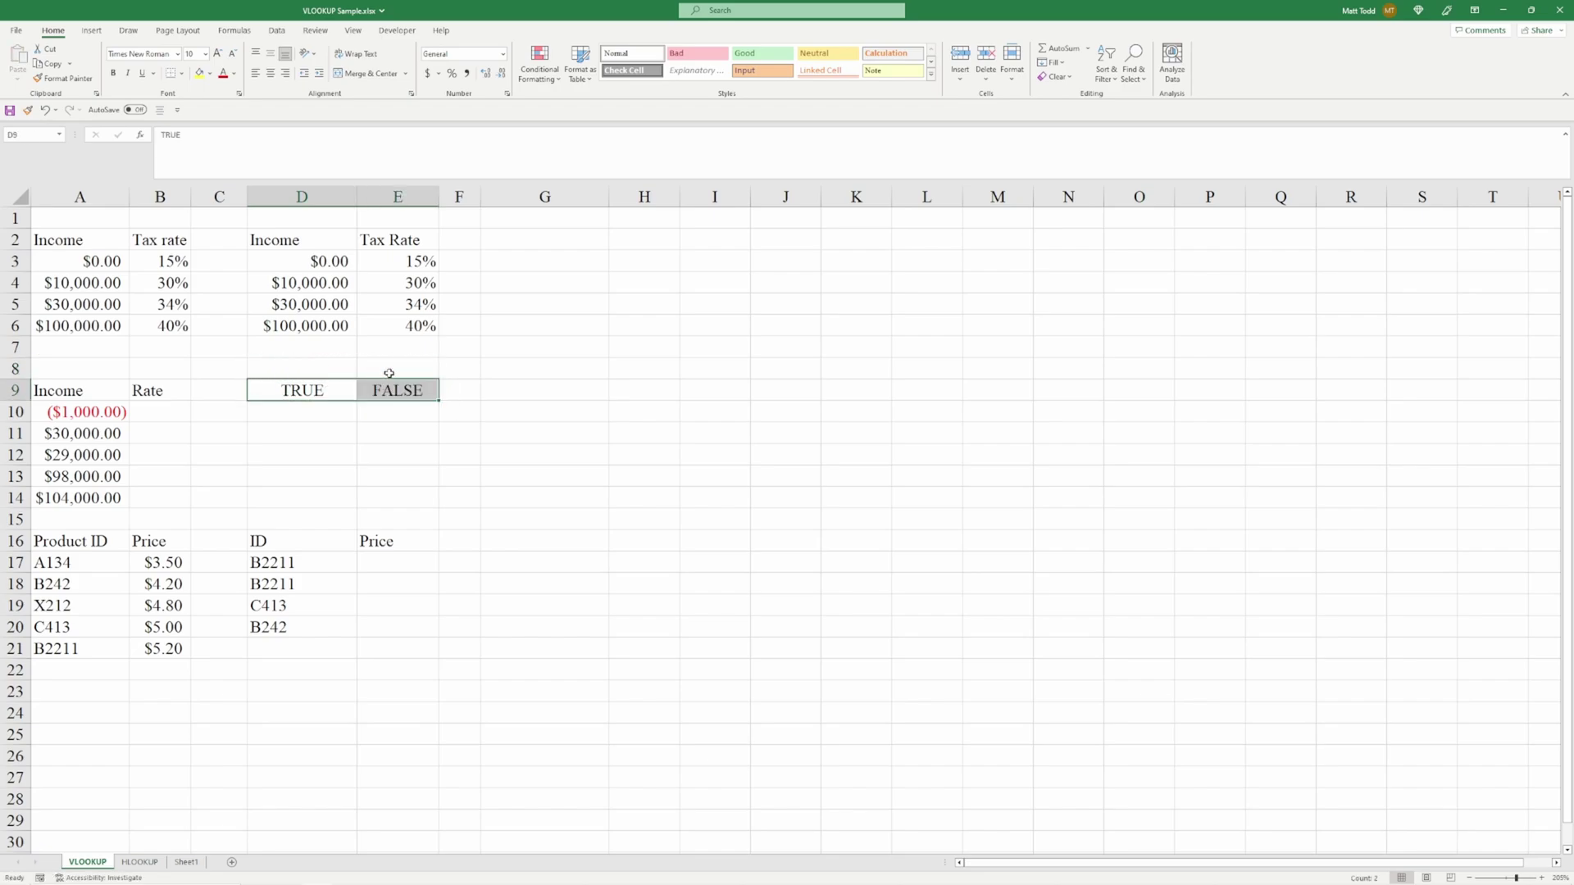
key(Down)
click(152, 414)
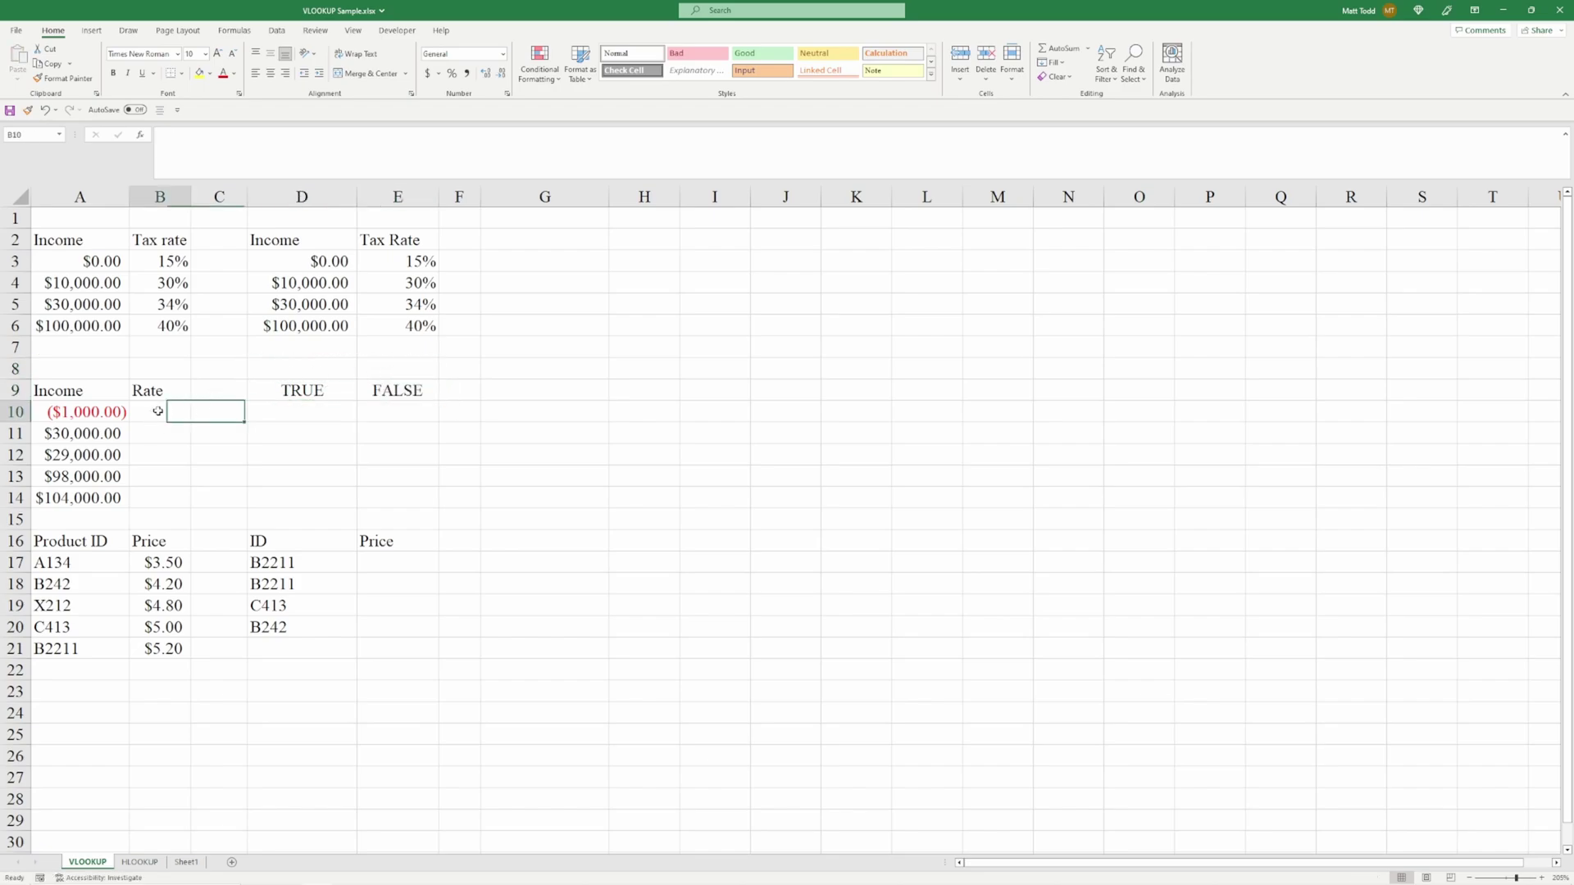
drag(97, 409, 109, 498)
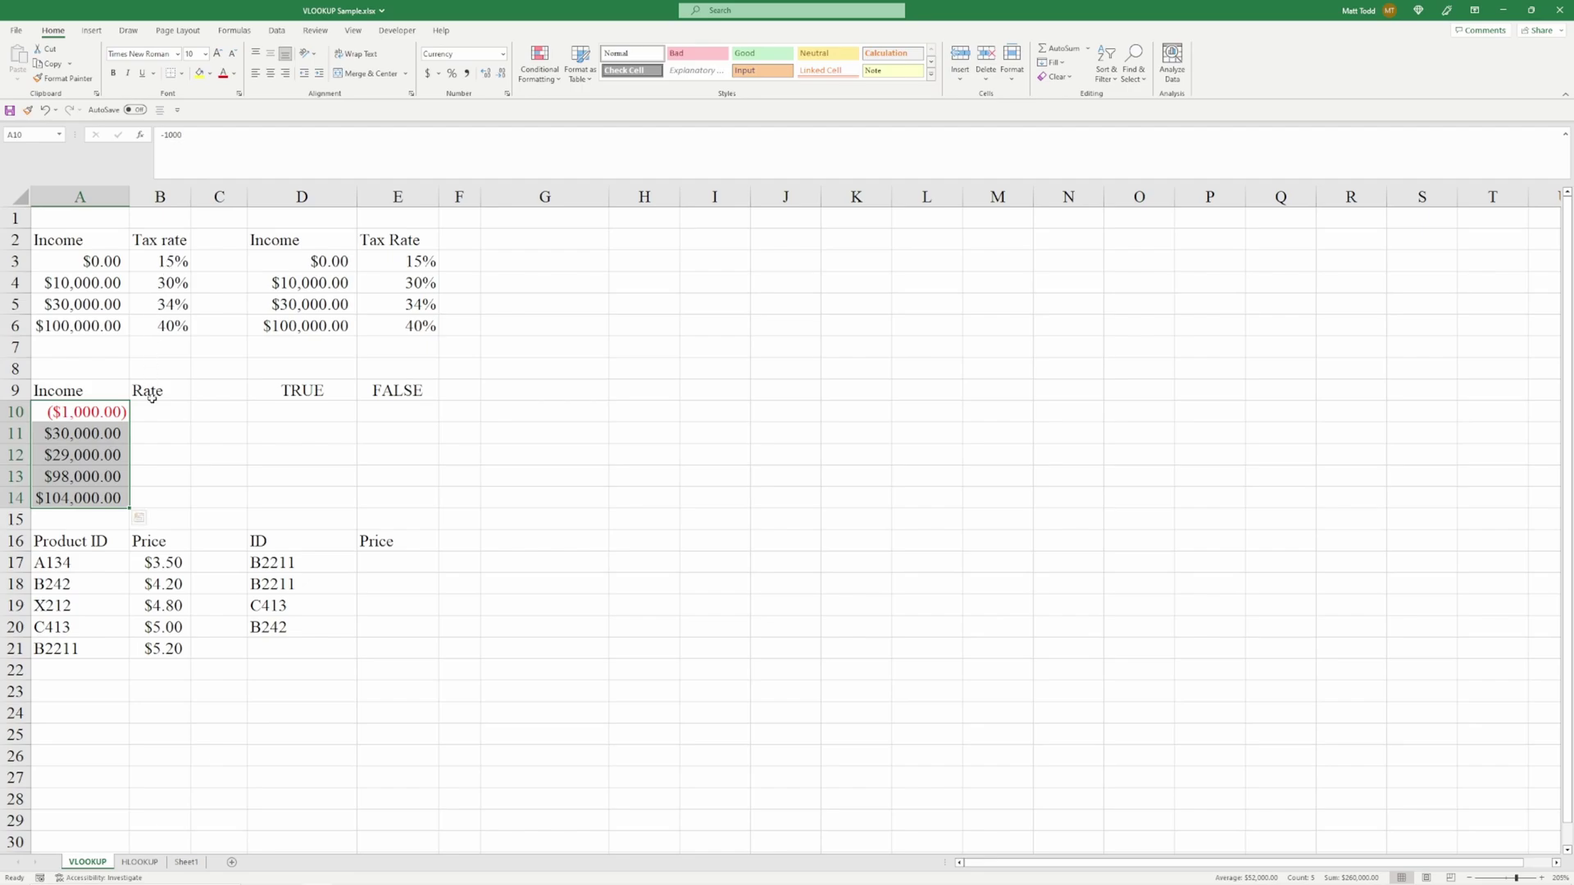
Copy the tax rates B3:B6 into B10, then undo the paste.
drag(164, 261, 168, 326)
click(329, 400)
click(335, 410)
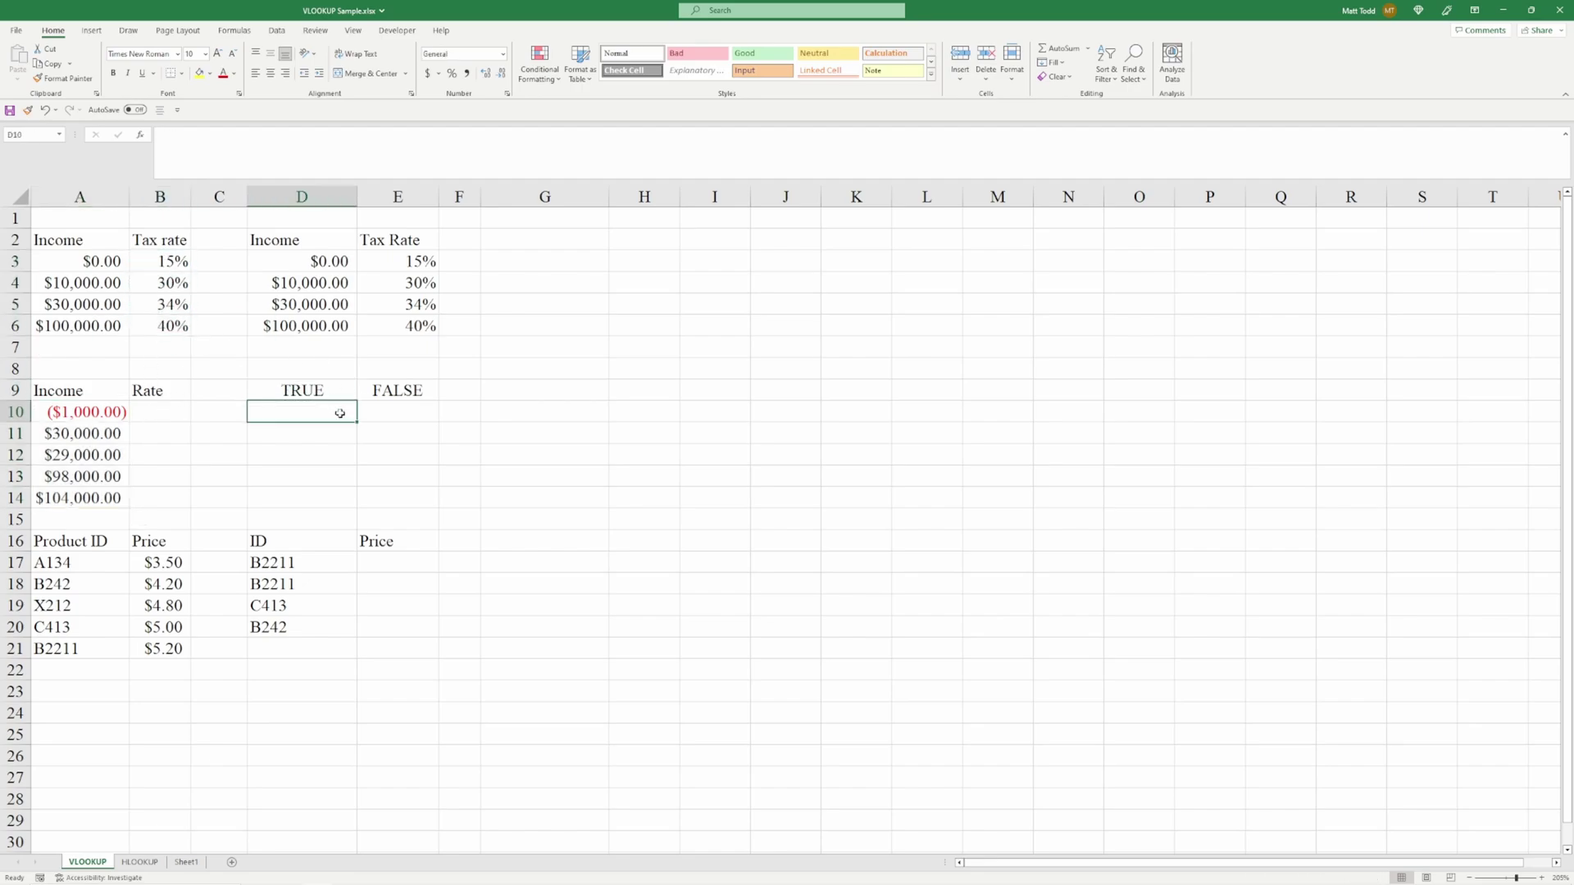
drag(168, 260, 170, 327)
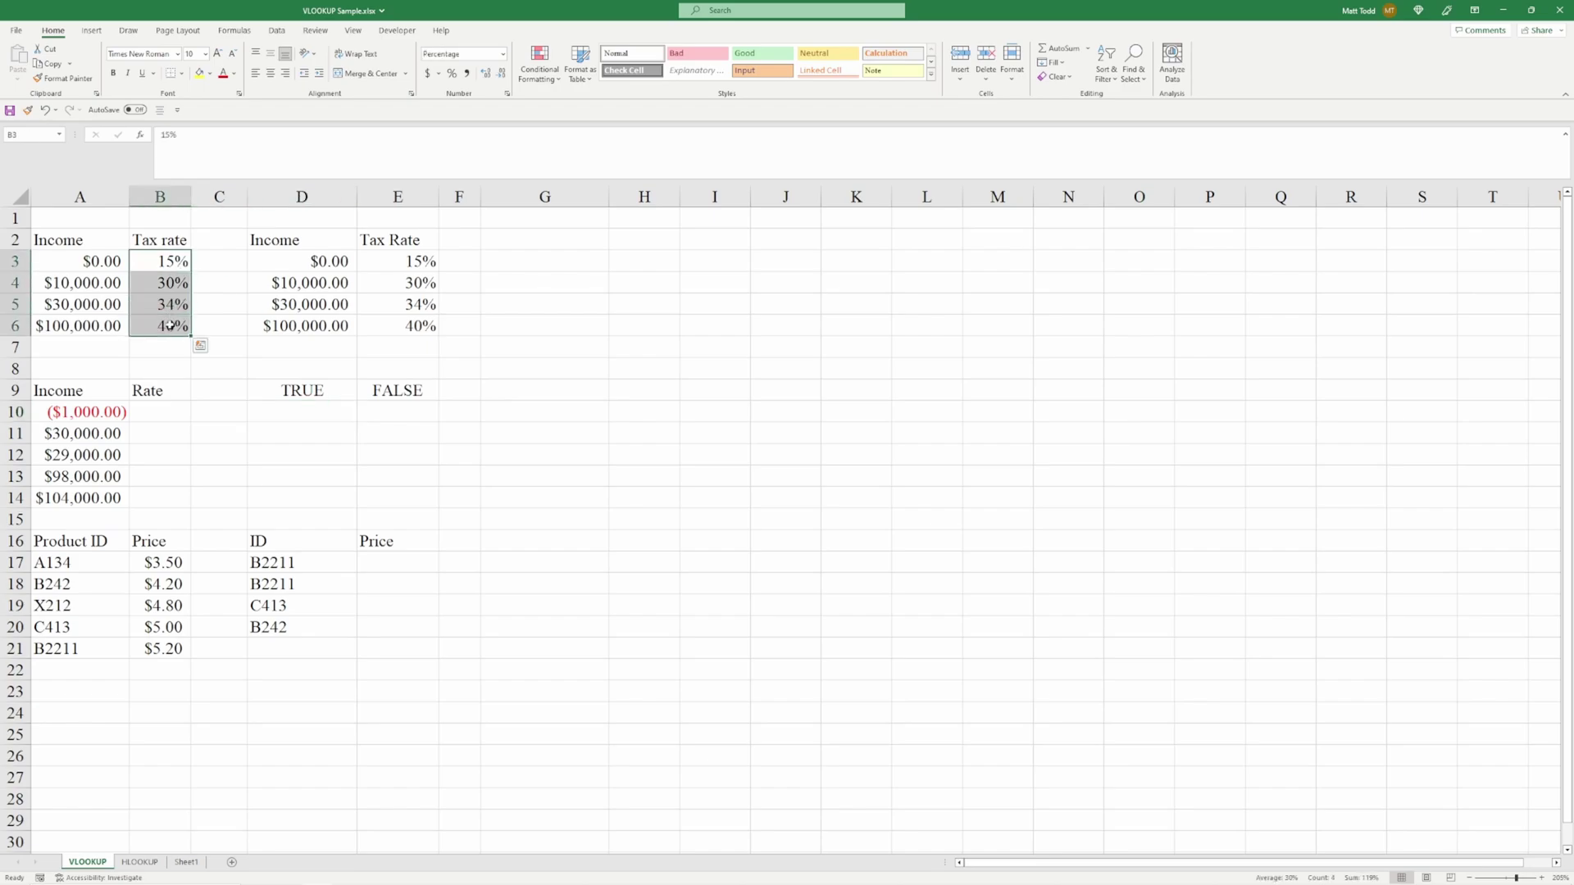
key(ctrl+c)
click(160, 412)
key(ctrl+v)
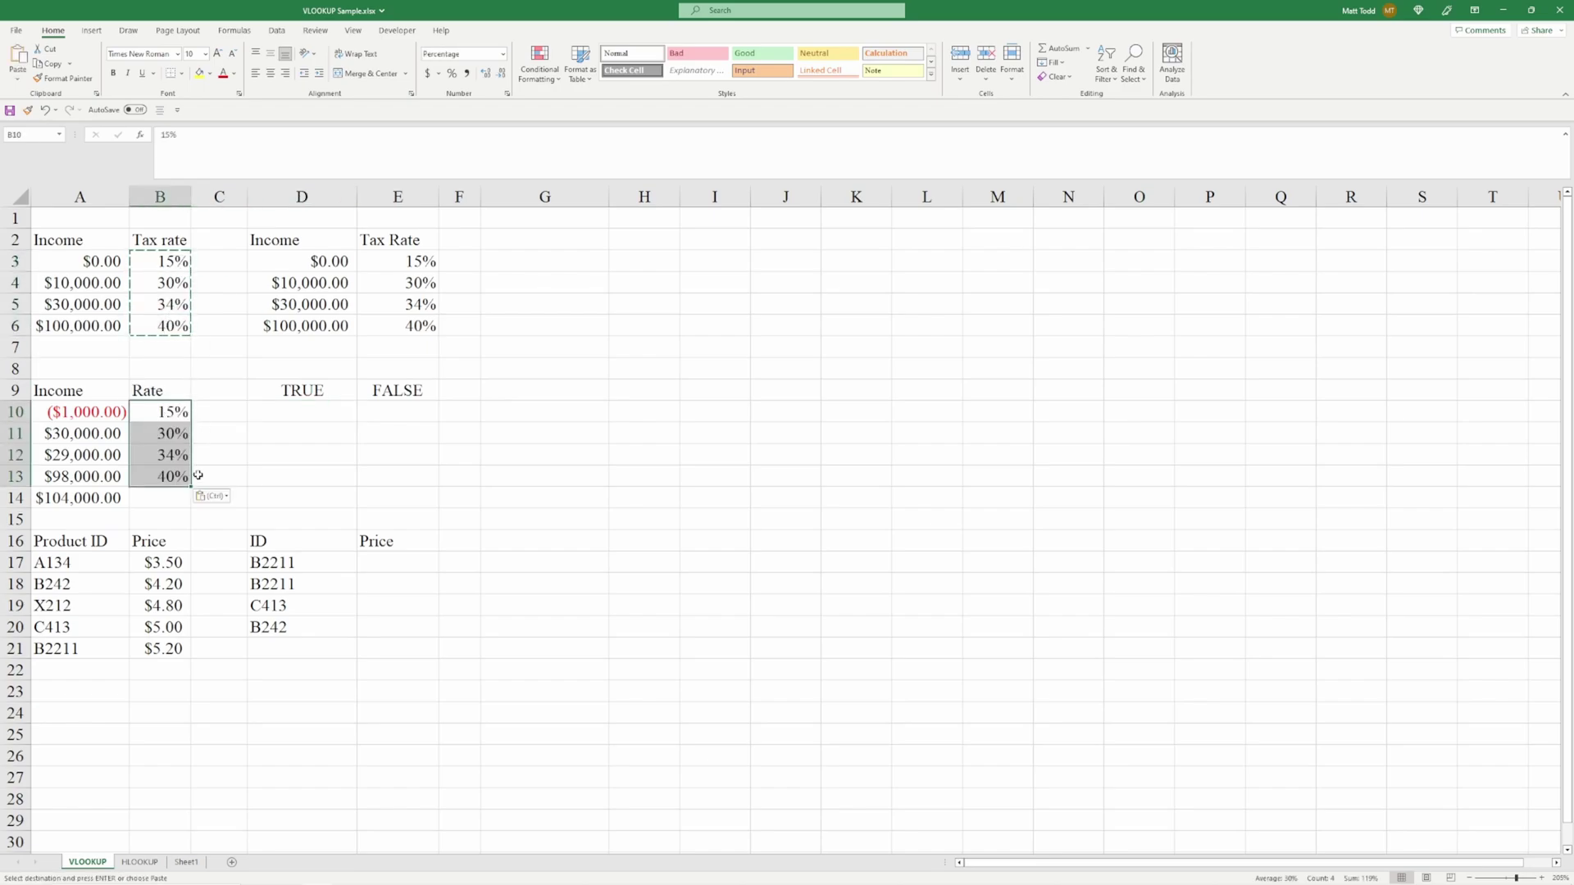
click(155, 496)
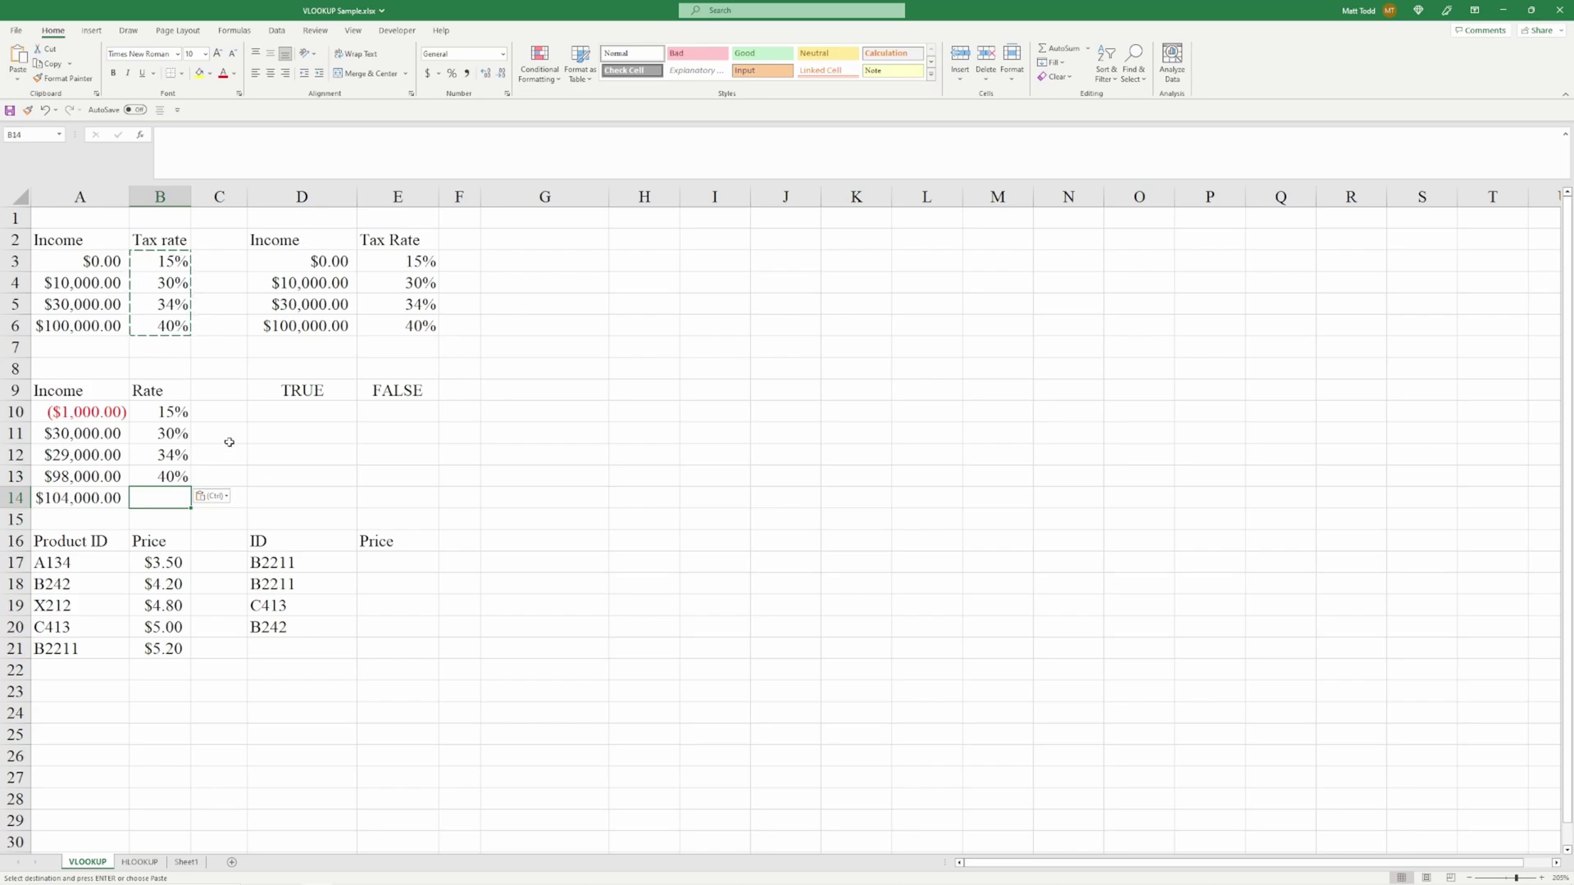
key(ctrl+z)
click(225, 414)
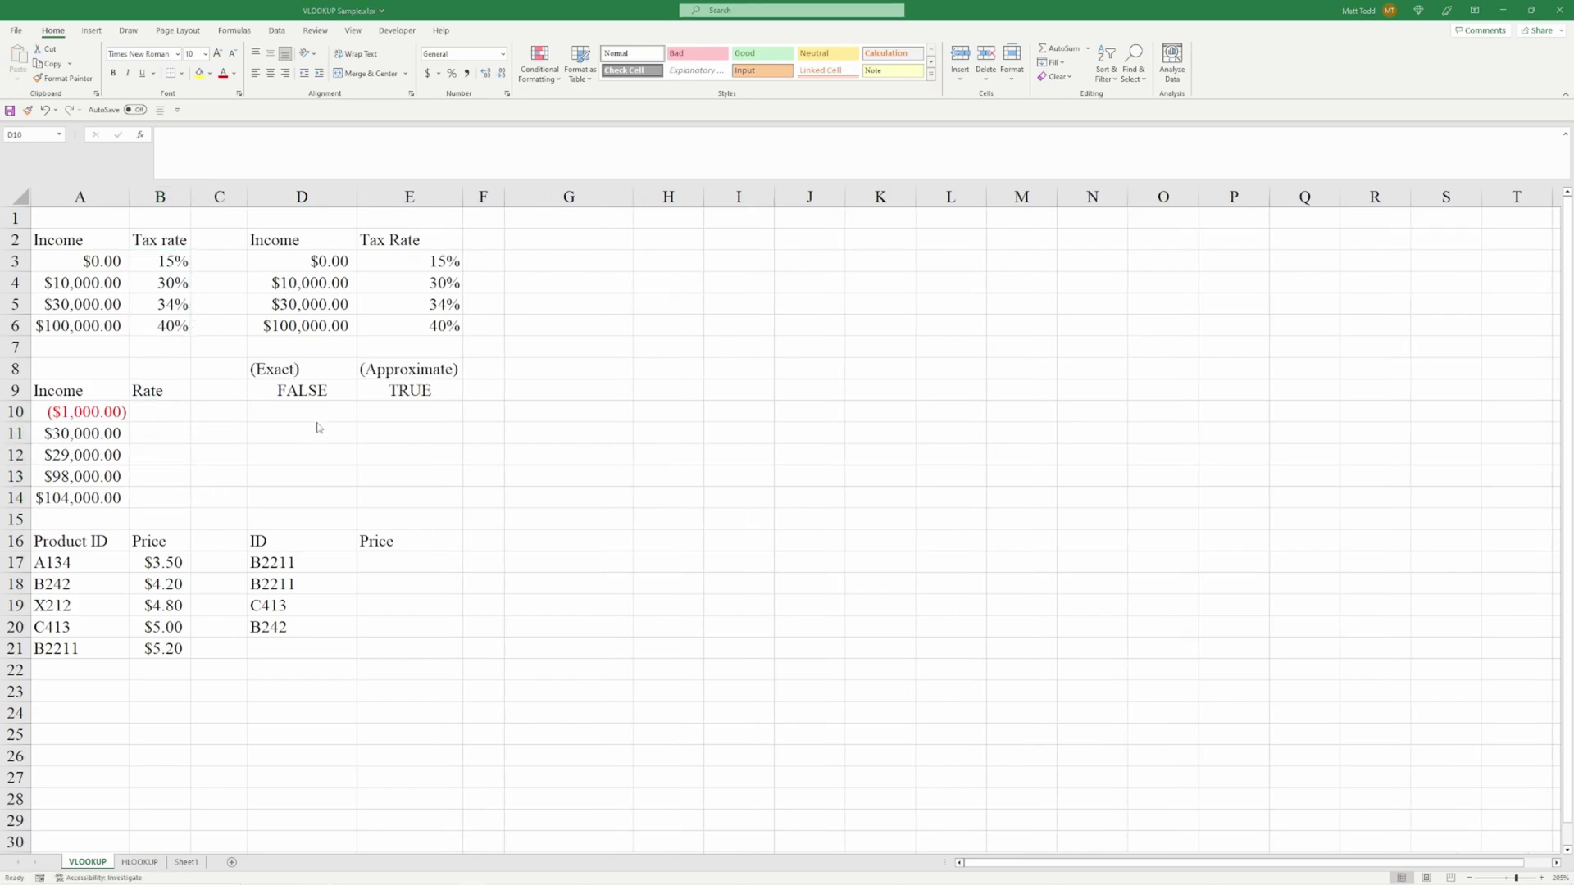
Enter =VLOOKUP(A10,$A$3:$B$6,2,FALSE) in D10, which returns #N/A for the -1000 income.
click(317, 422)
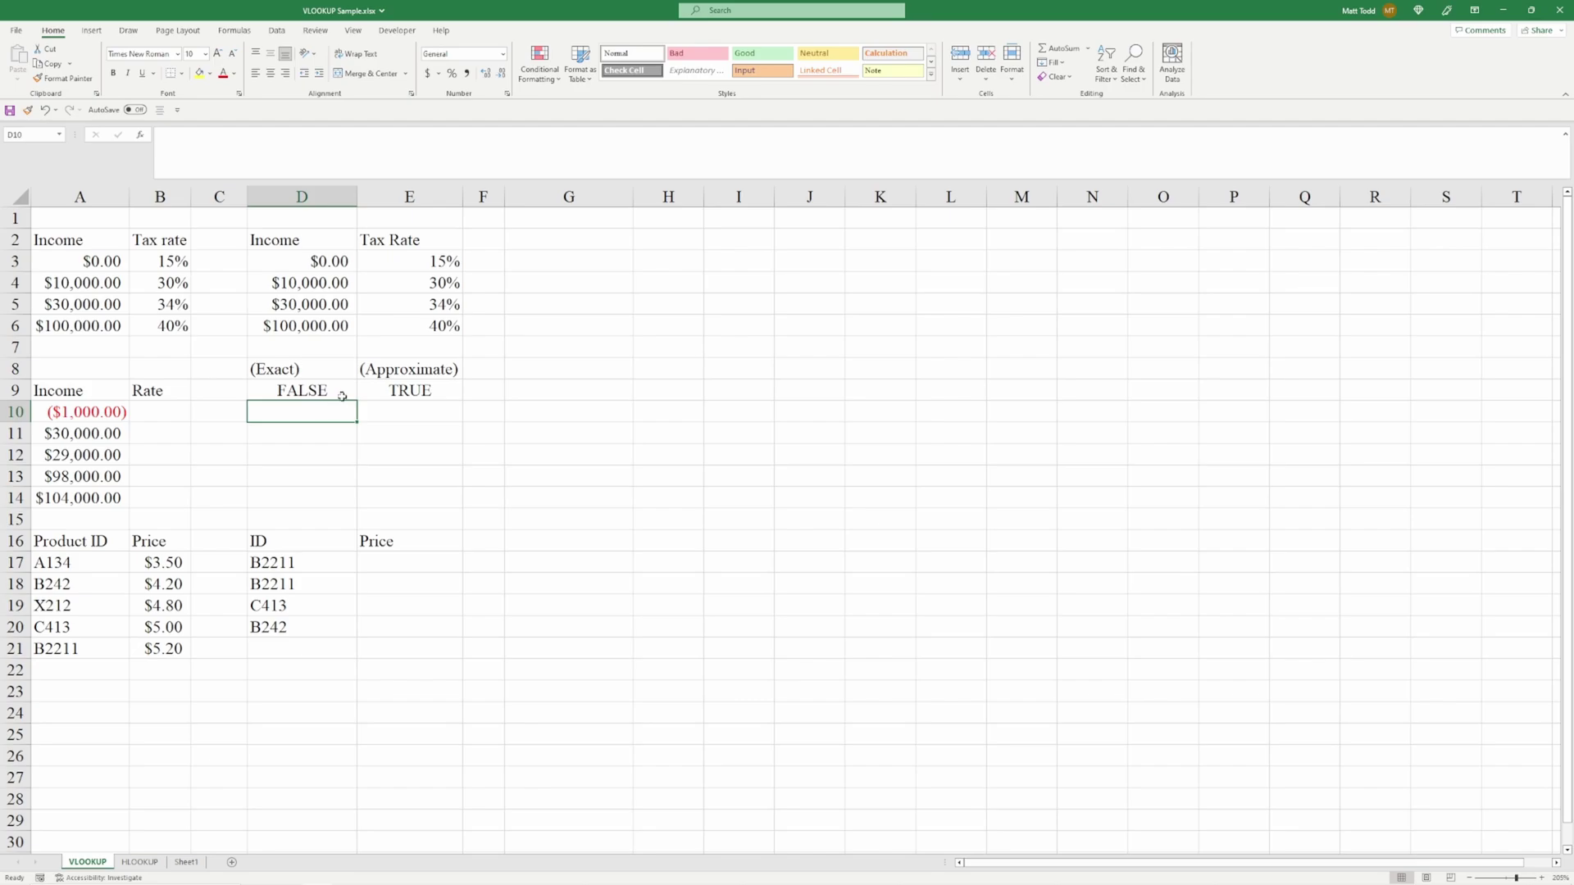
text(=vl)
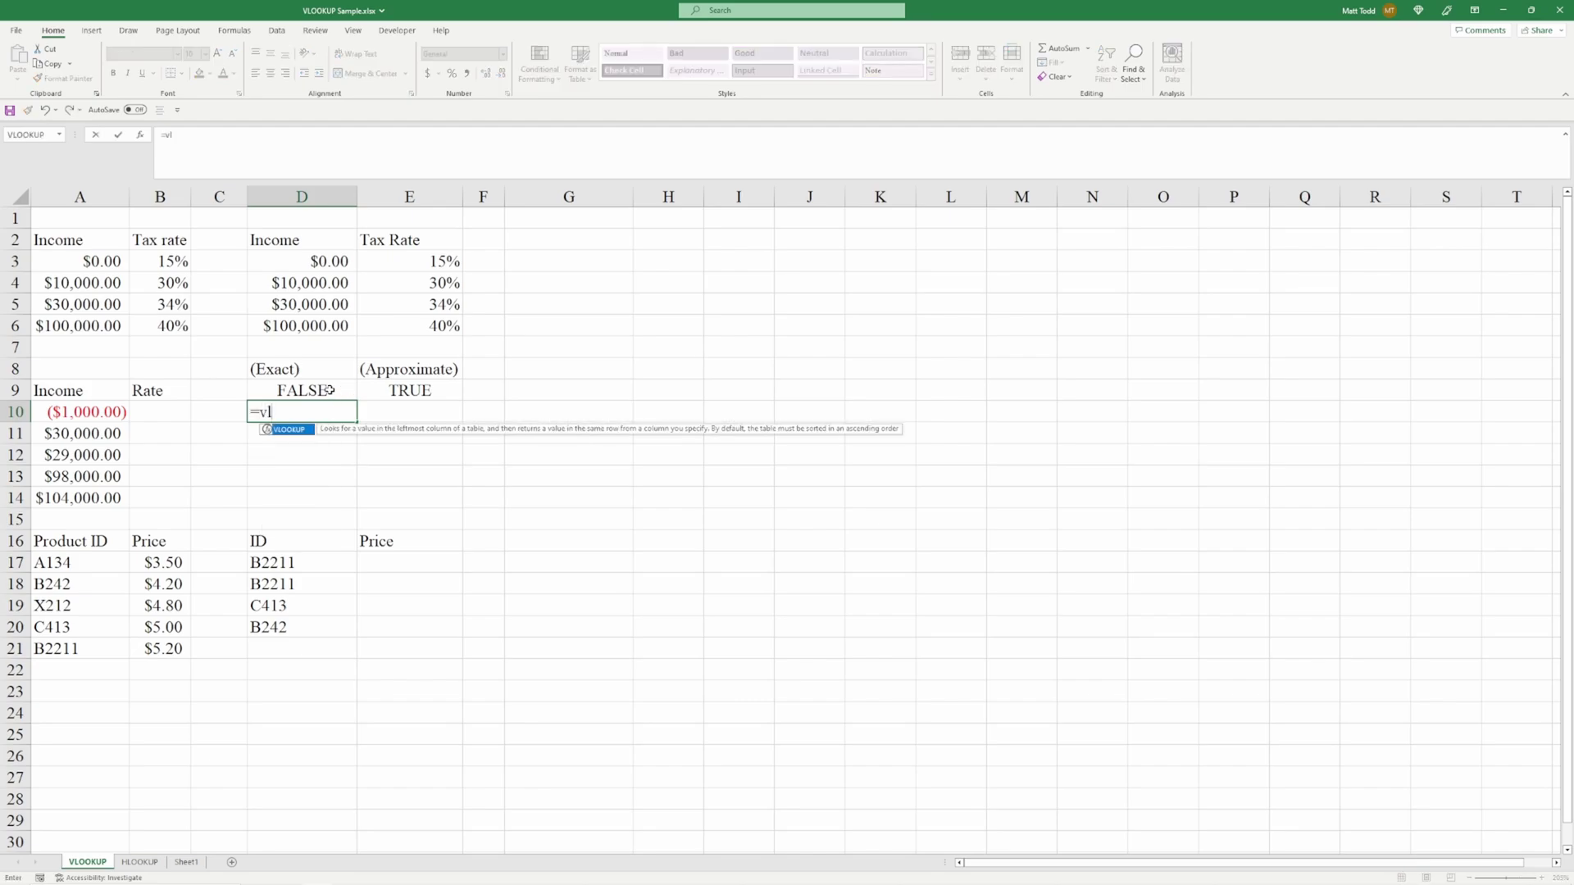
key(Tab)
click(86, 411)
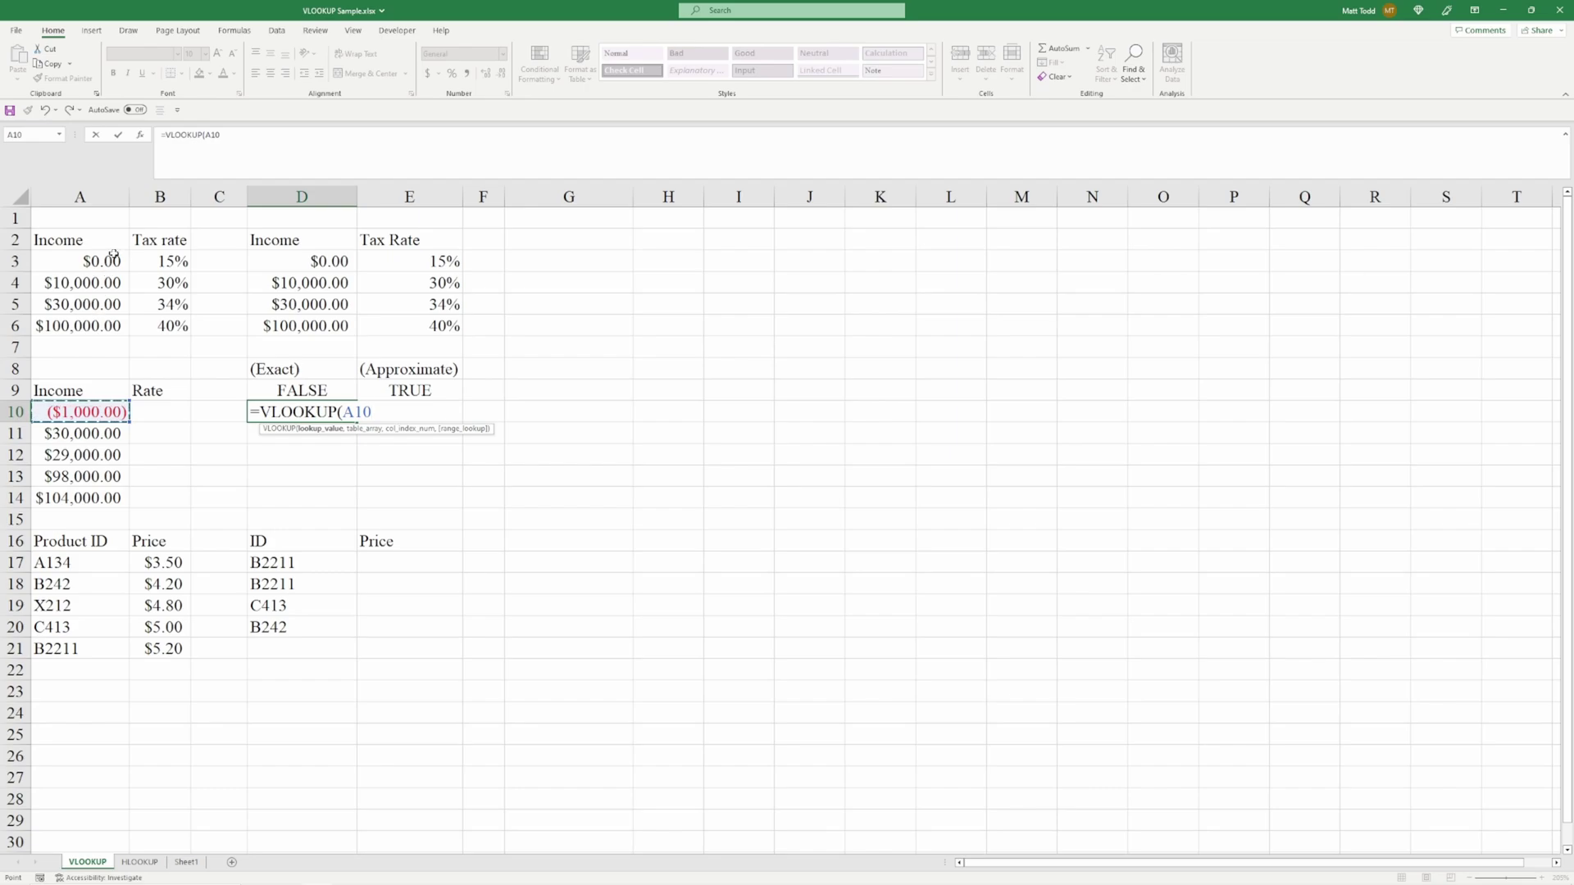
text(,)
drag(106, 261, 154, 327)
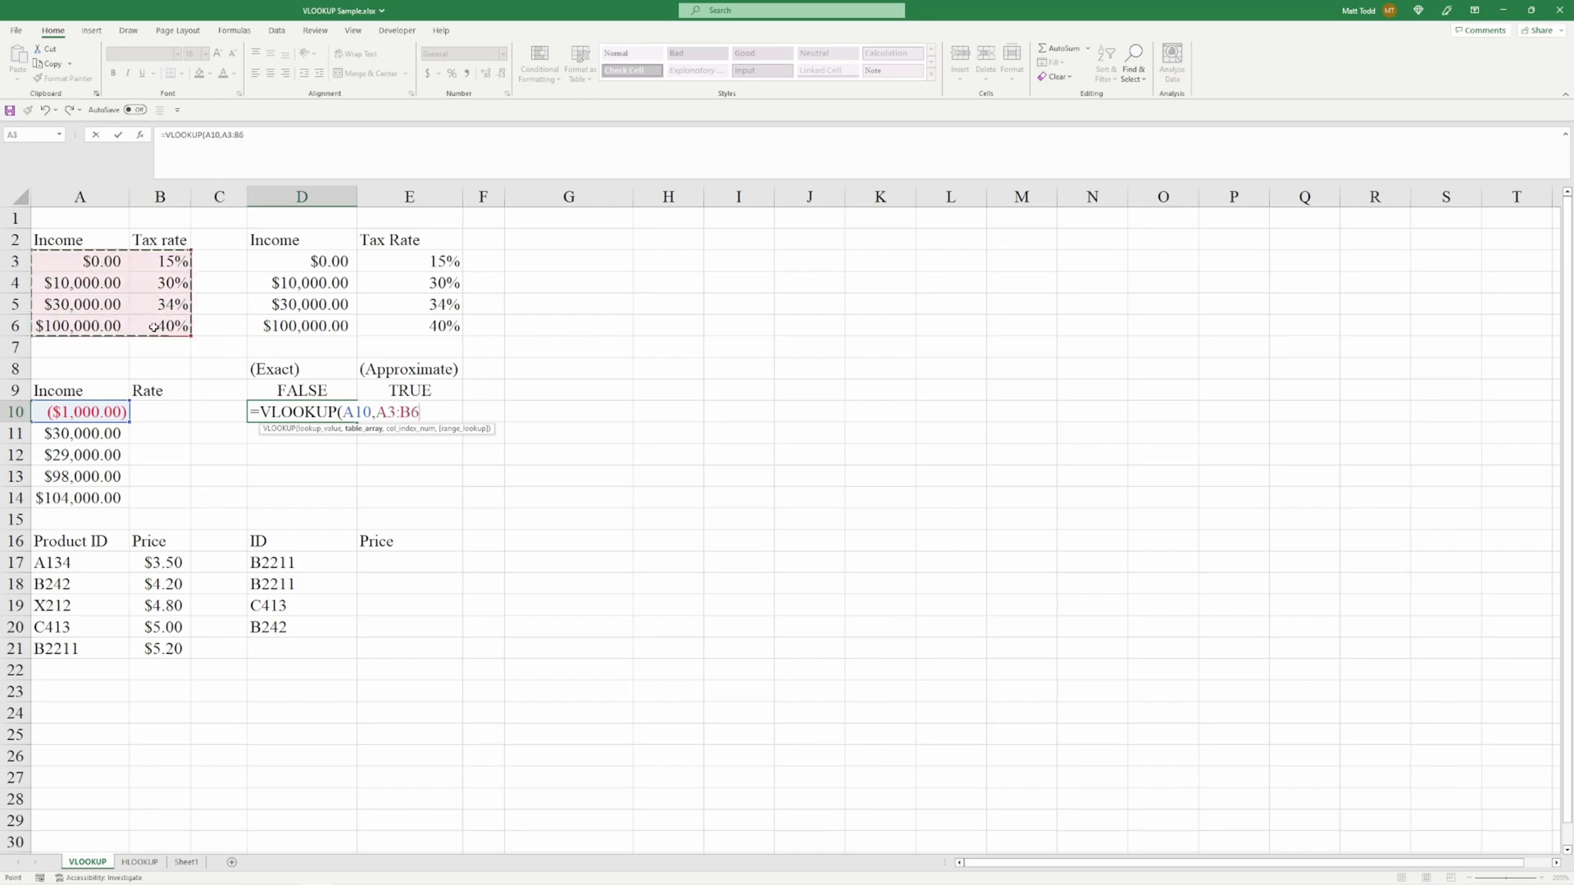
key(F4)
text(,)
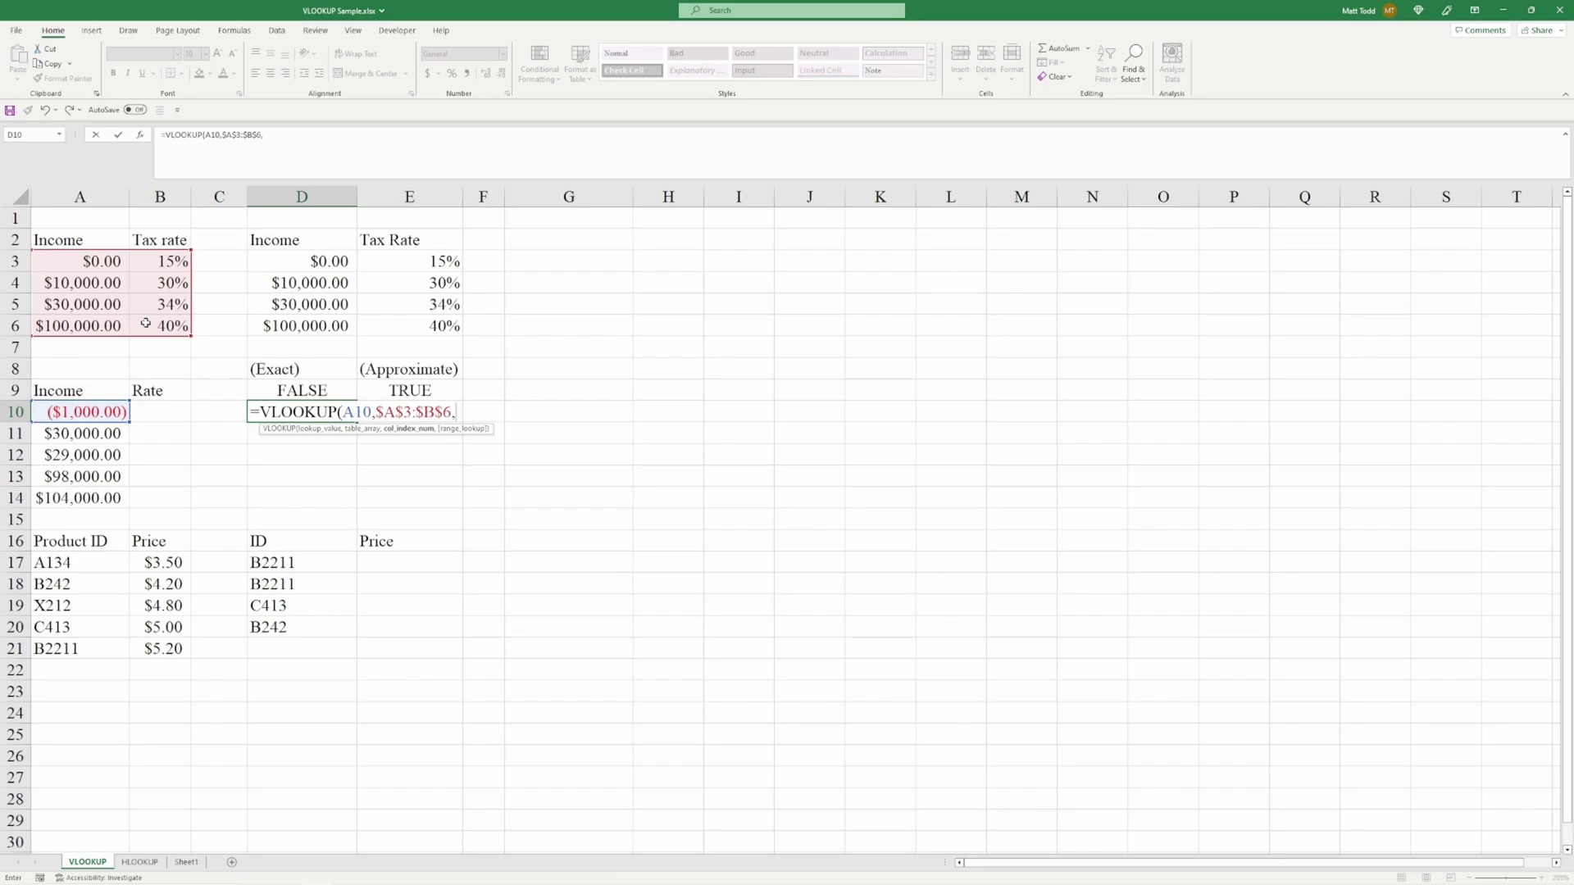
text(2,)
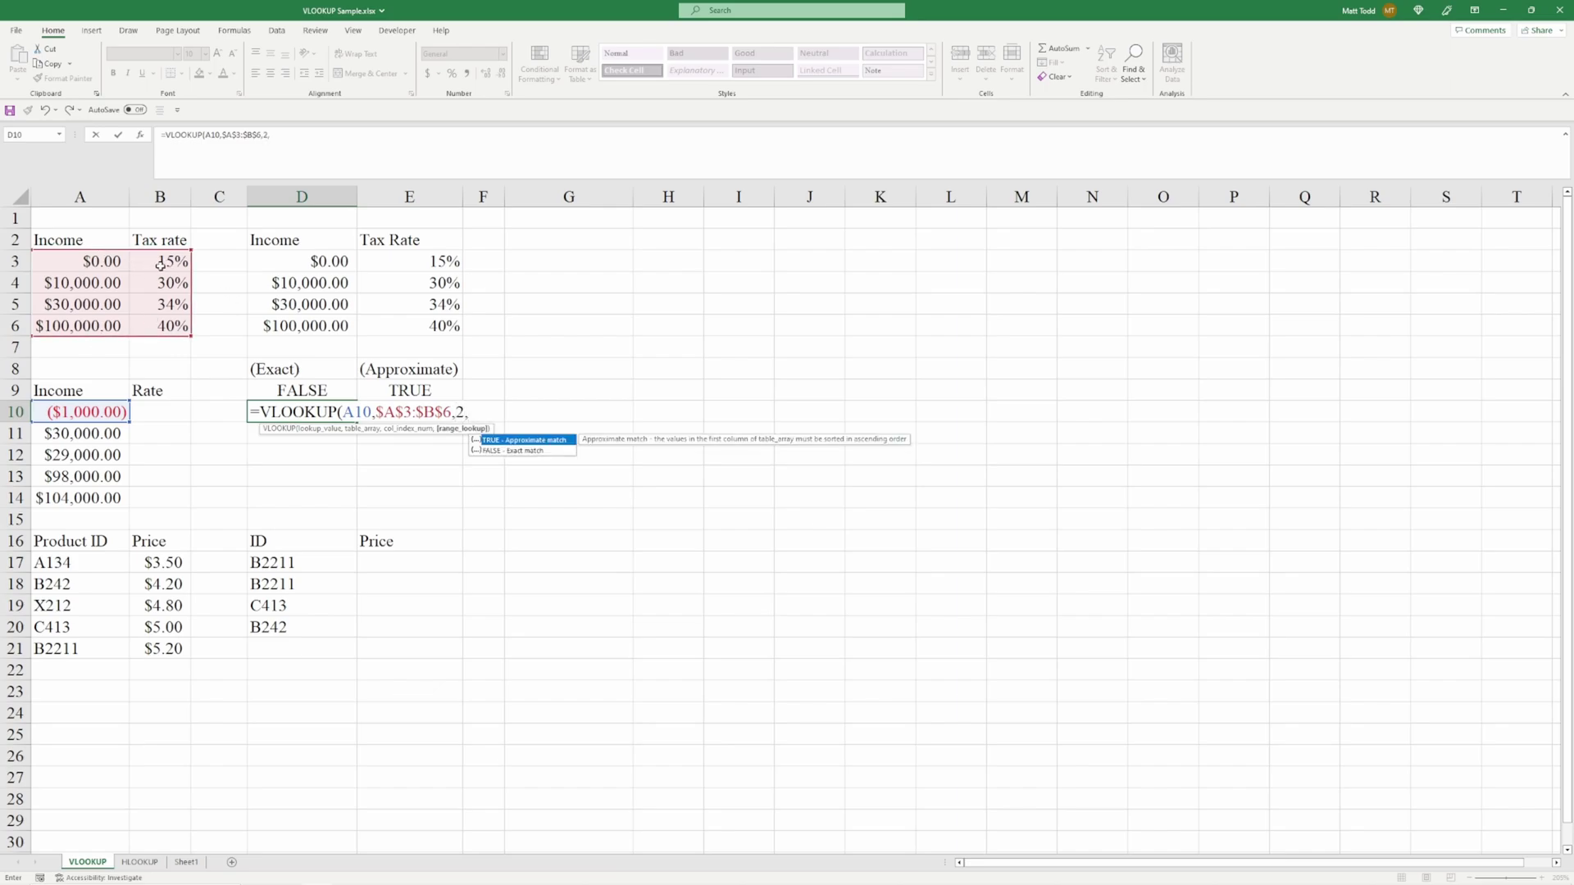
text(false))
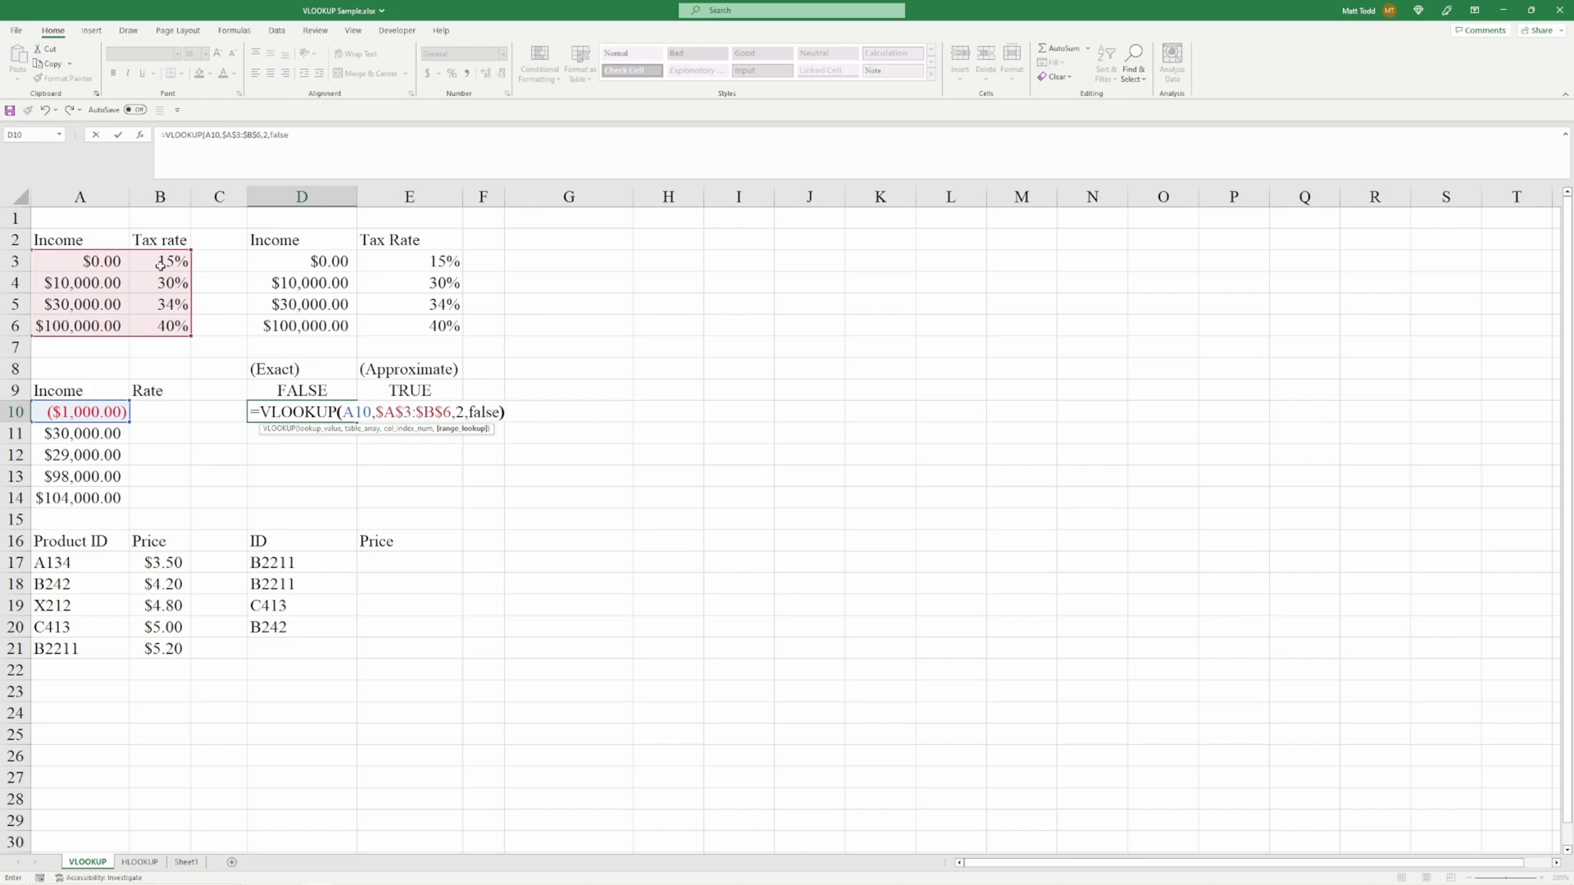
key(Return)
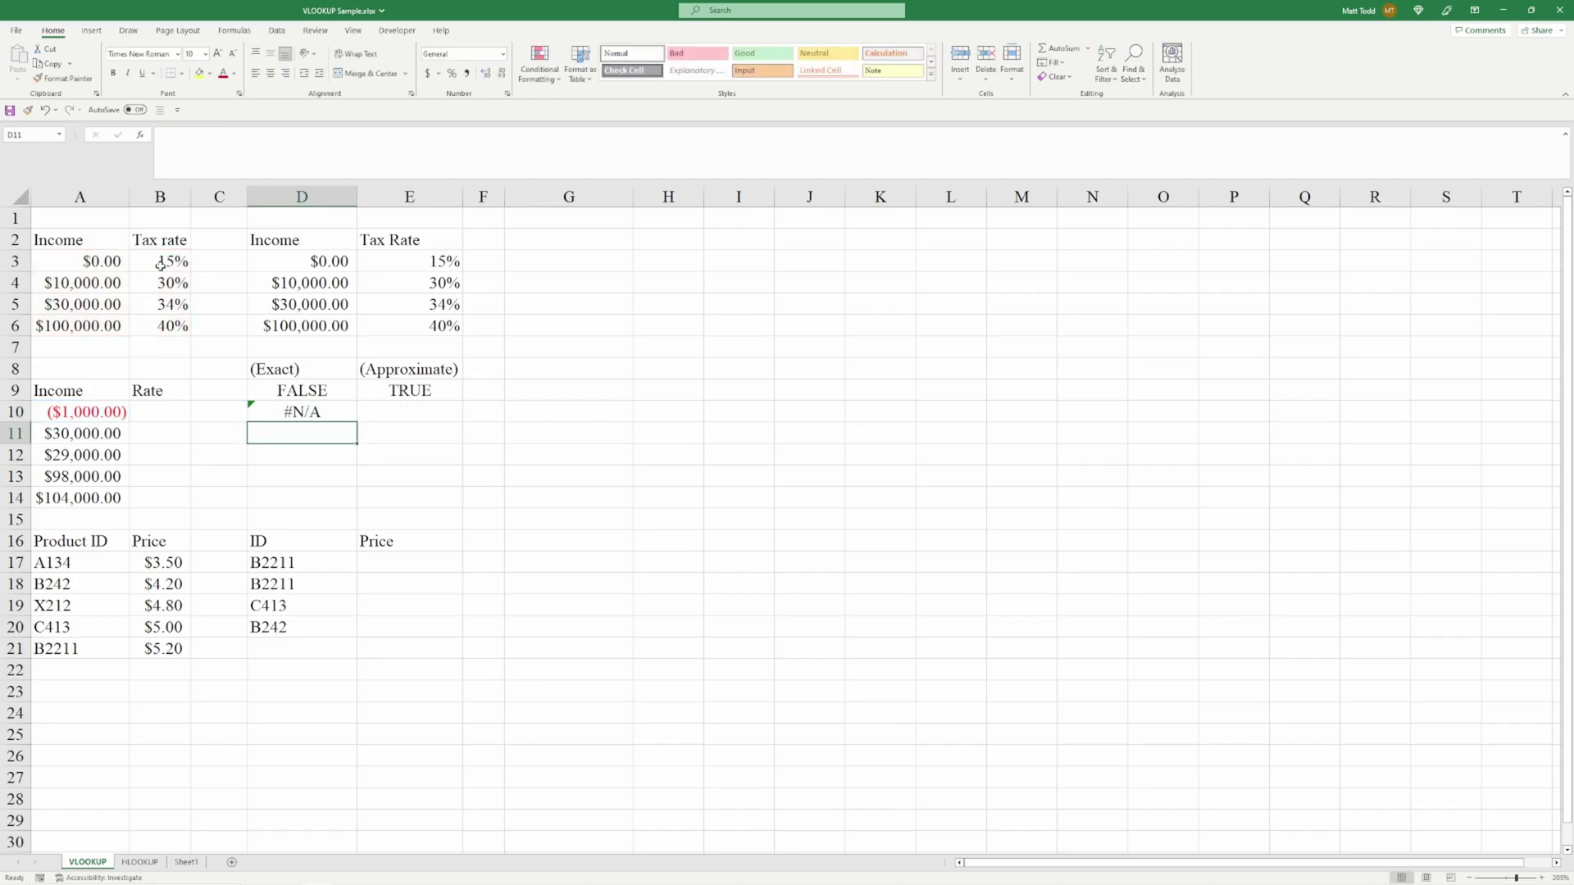
key(Up)
key(Left)
key(Left)
key(Left)
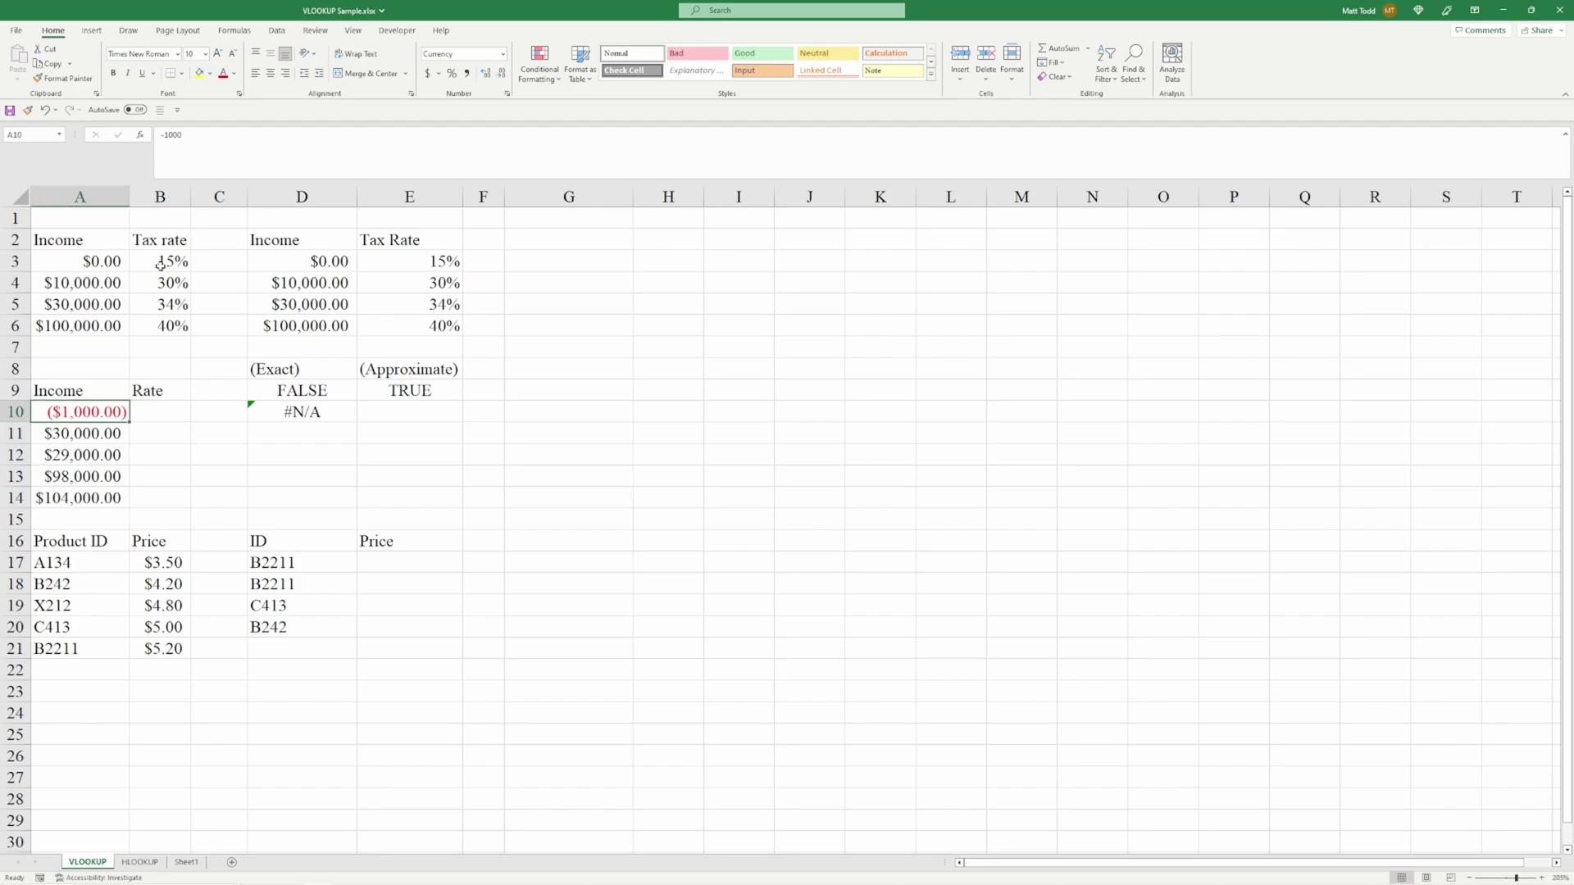
key(Right)
key(Right)
key(Right)
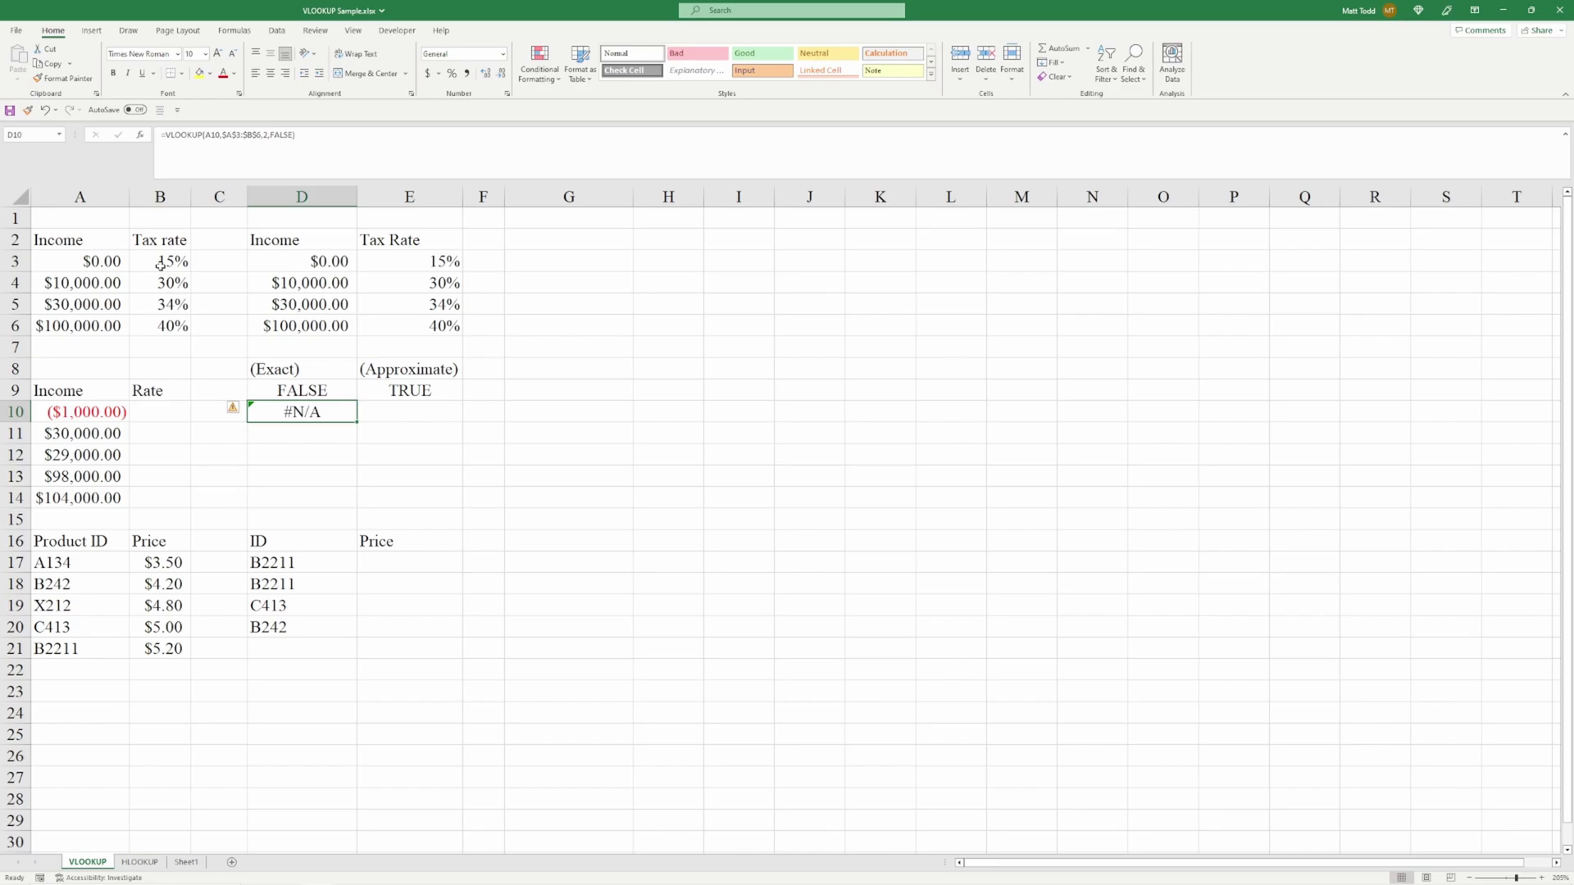
Copy D10's exact-match formula into D11:D14 and format D11's 0.34 result as 34%.
key(ctrl+c)
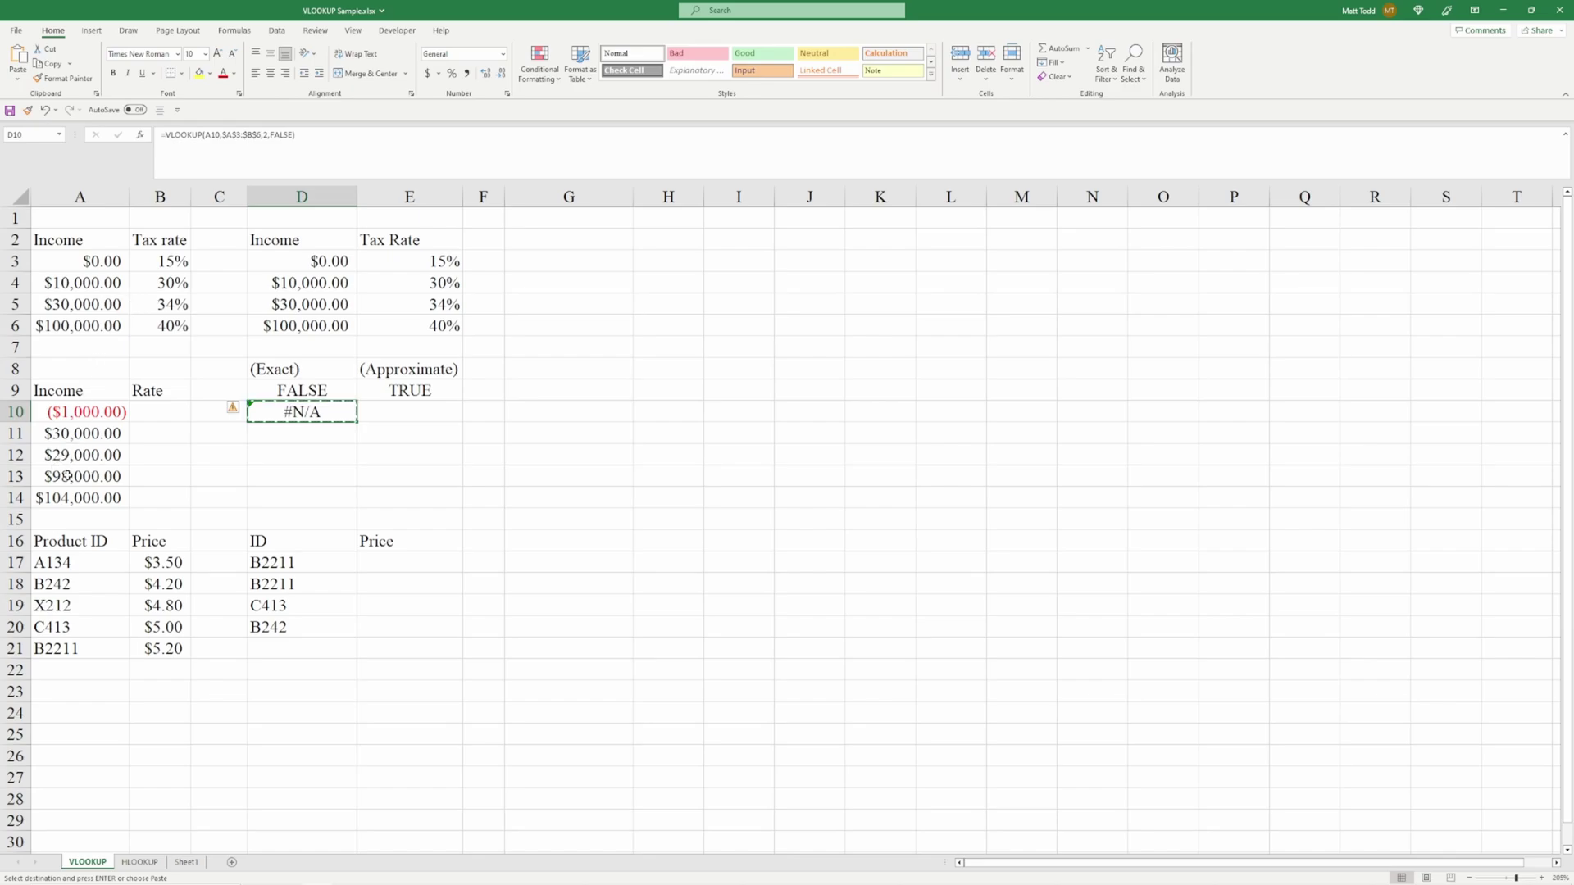
drag(291, 441, 279, 487)
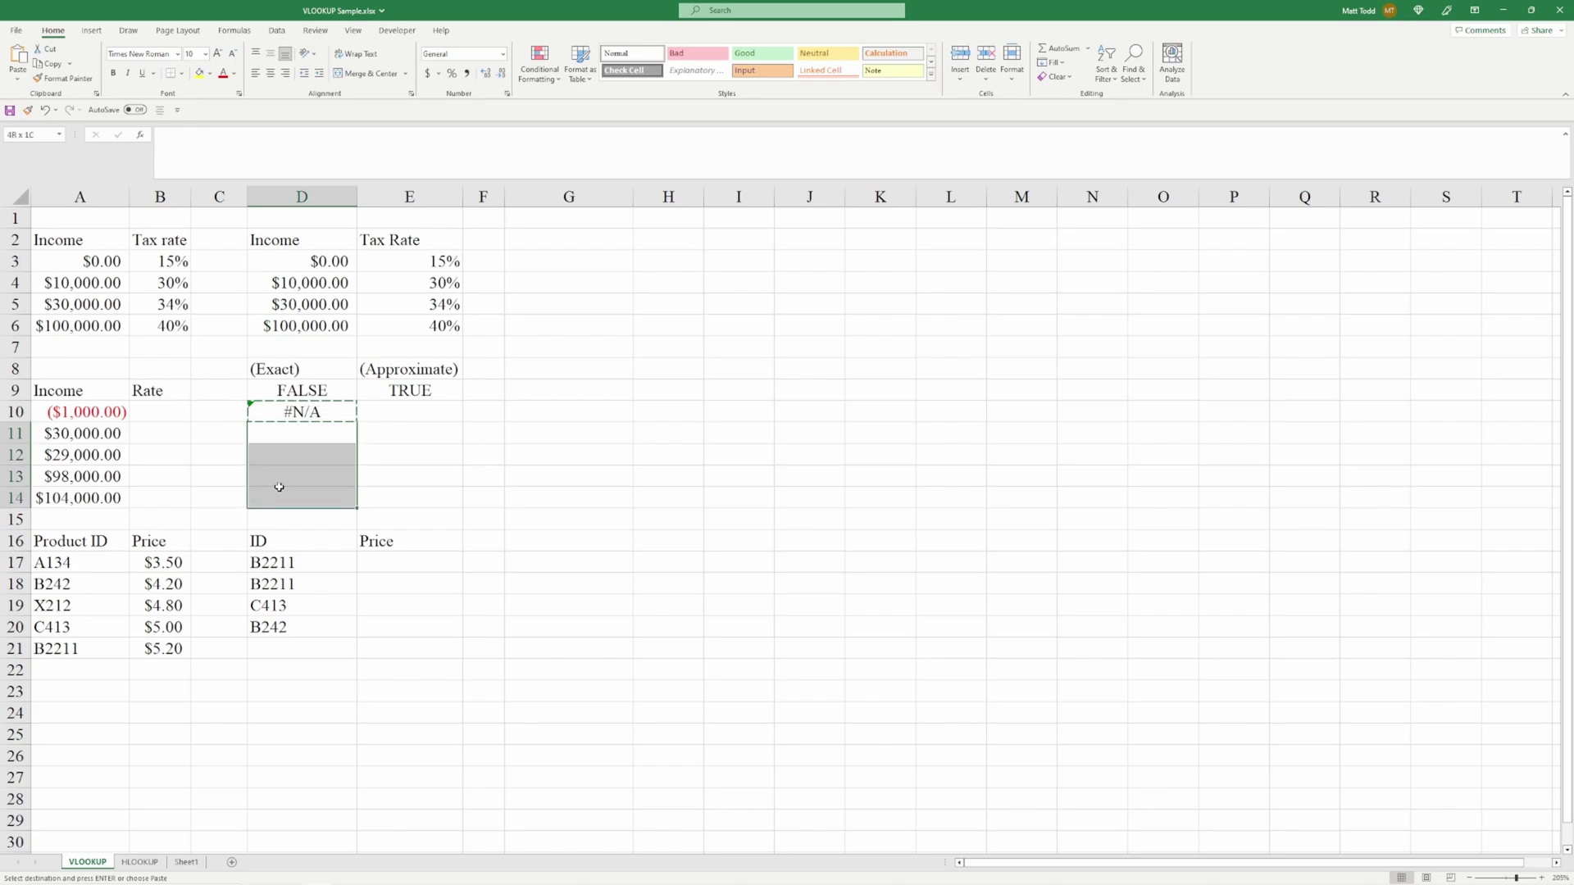
right_click(261, 435)
click(291, 524)
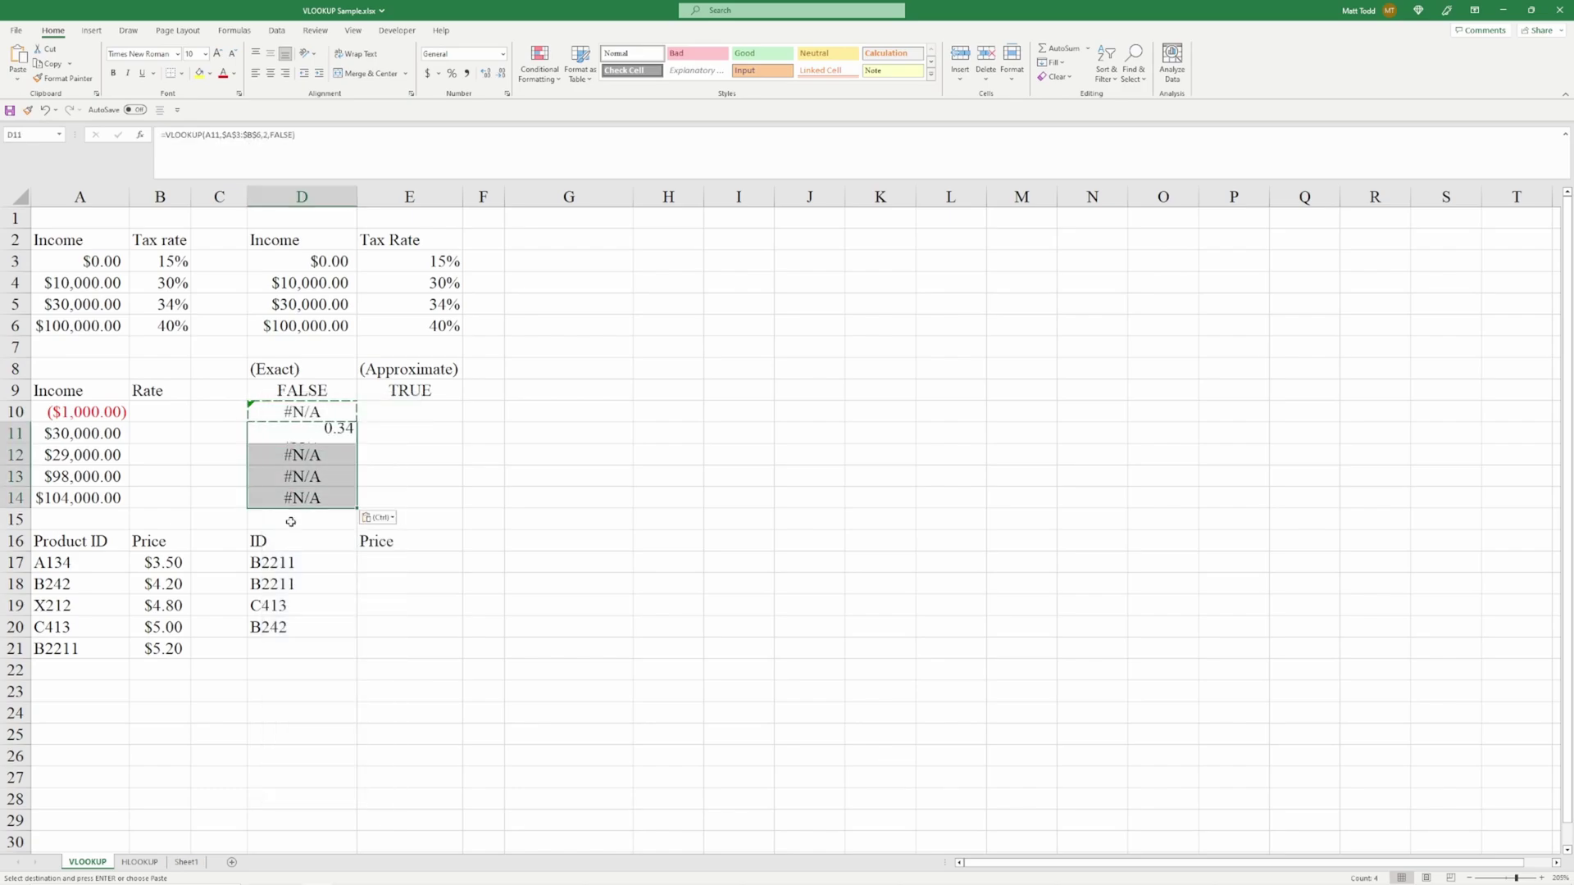
click(321, 433)
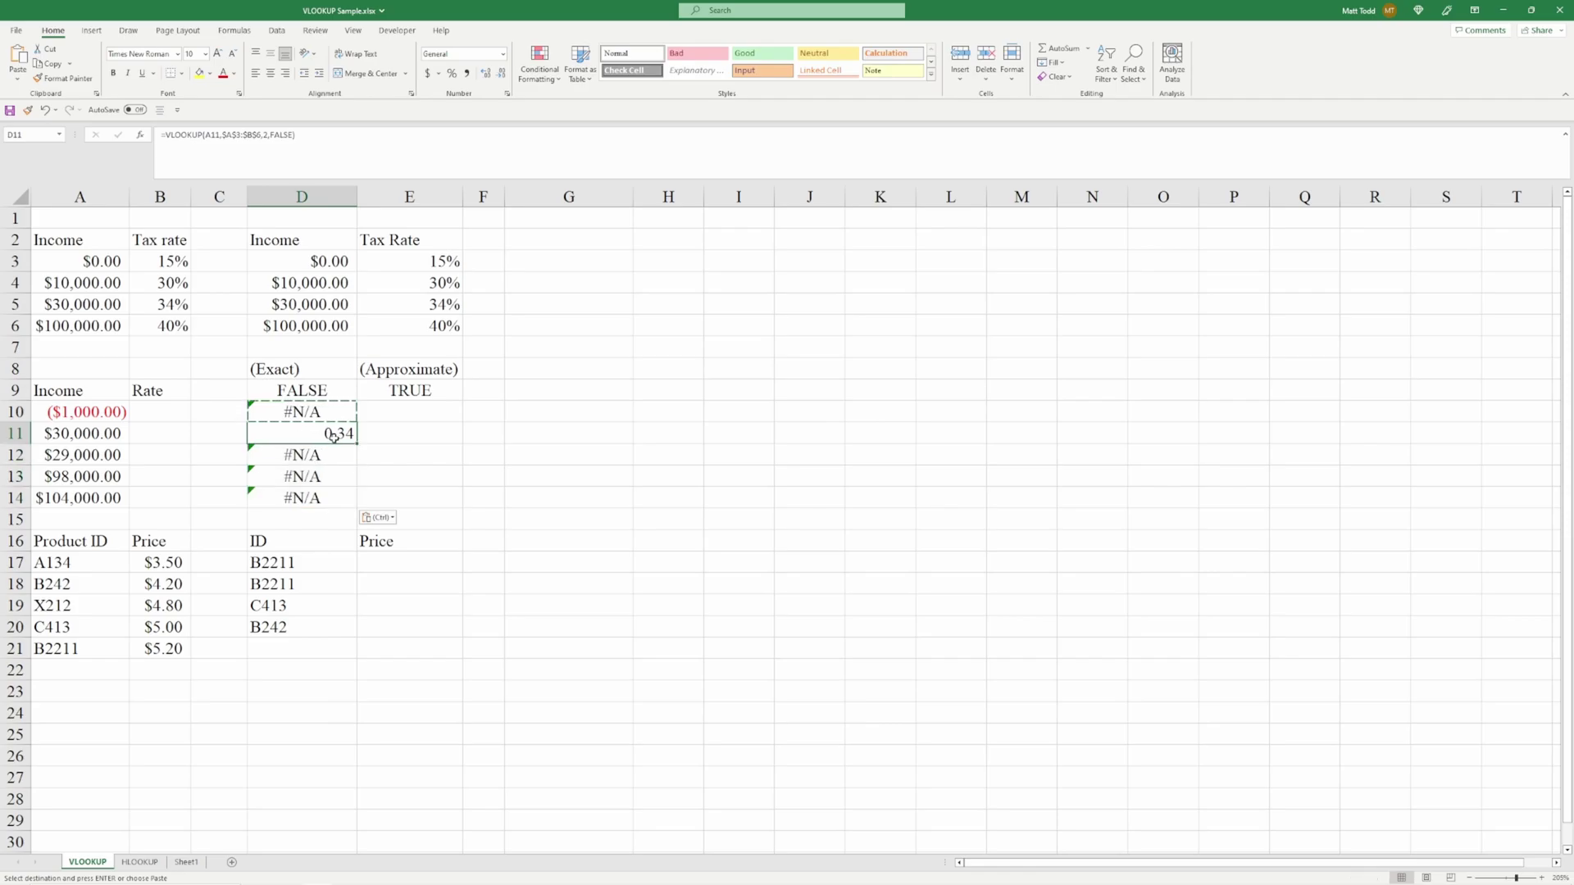
key(ctrl+shift+5)
click(406, 410)
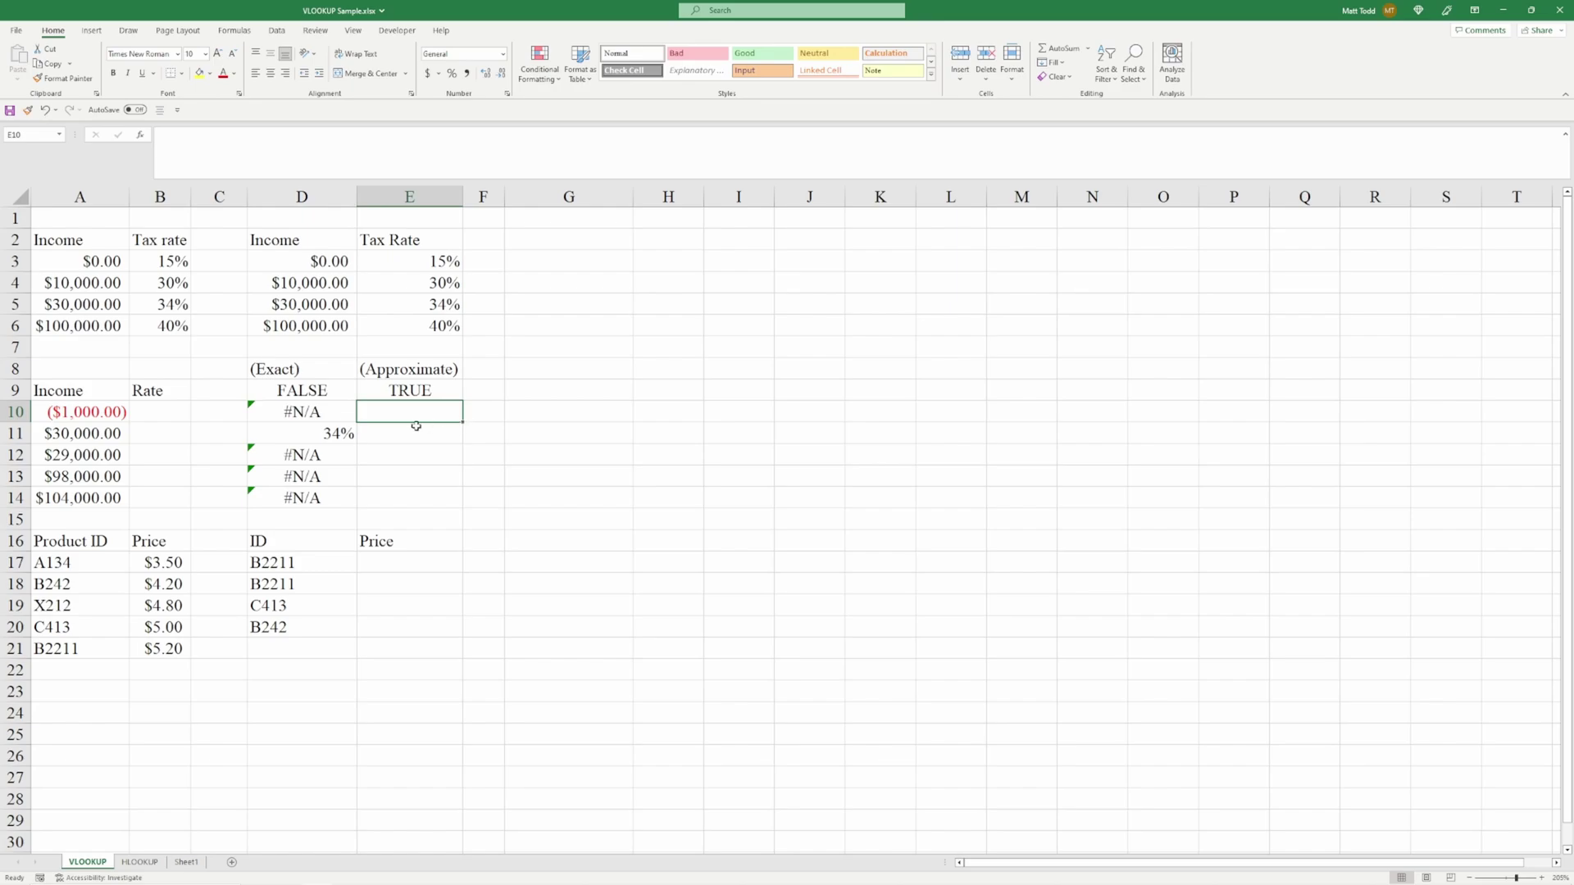
Compare A10's income with the exact-match formula in D10 before choosing E10.
click(100, 413)
click(370, 414)
click(116, 413)
click(286, 406)
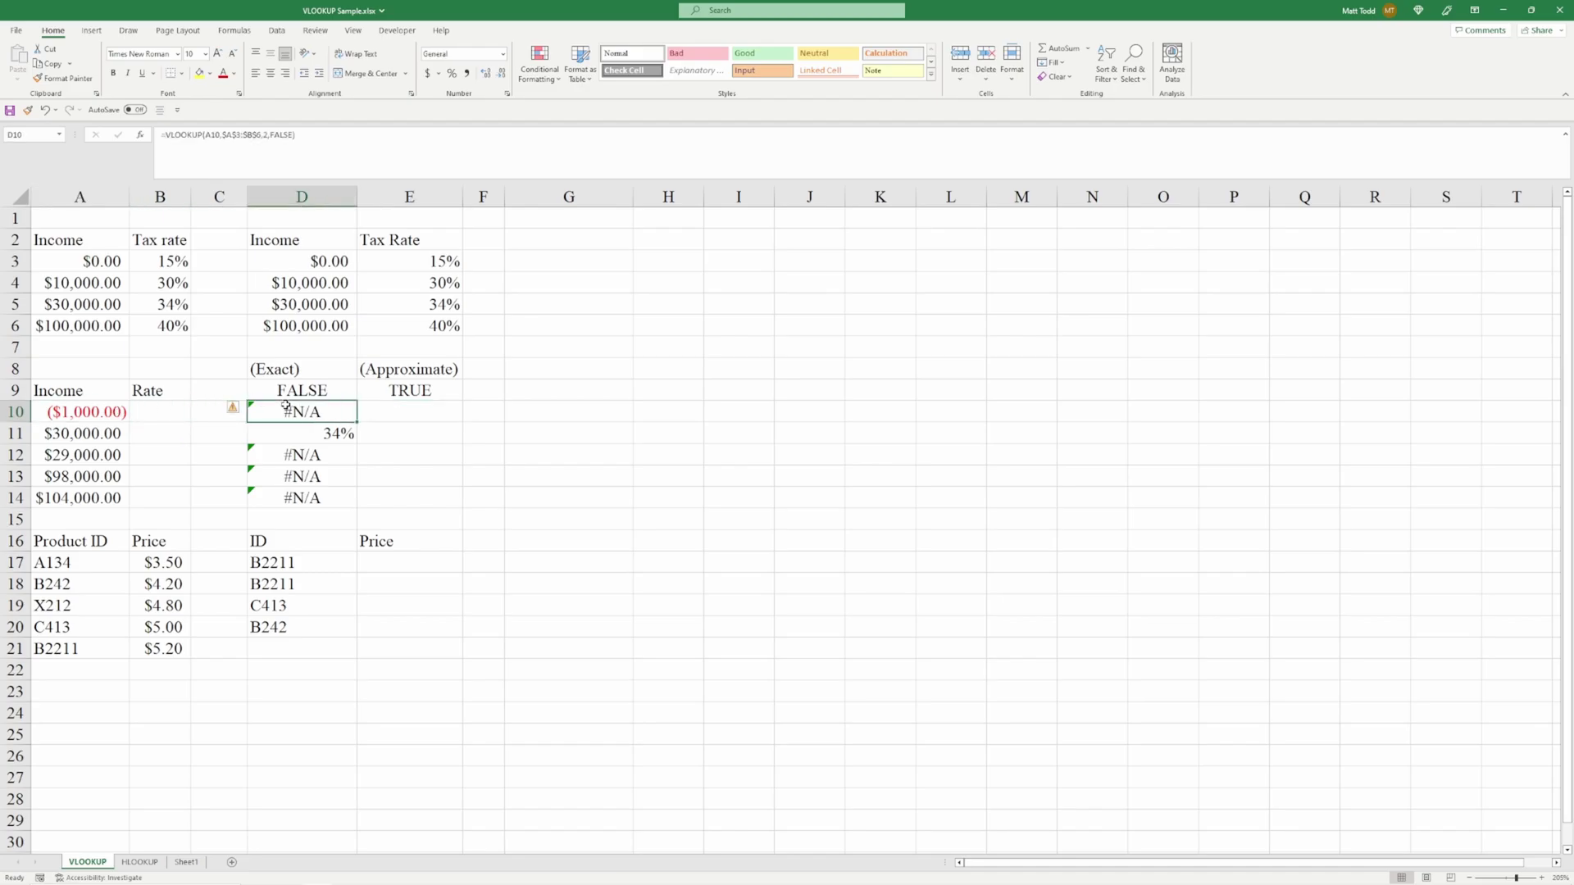
click(367, 410)
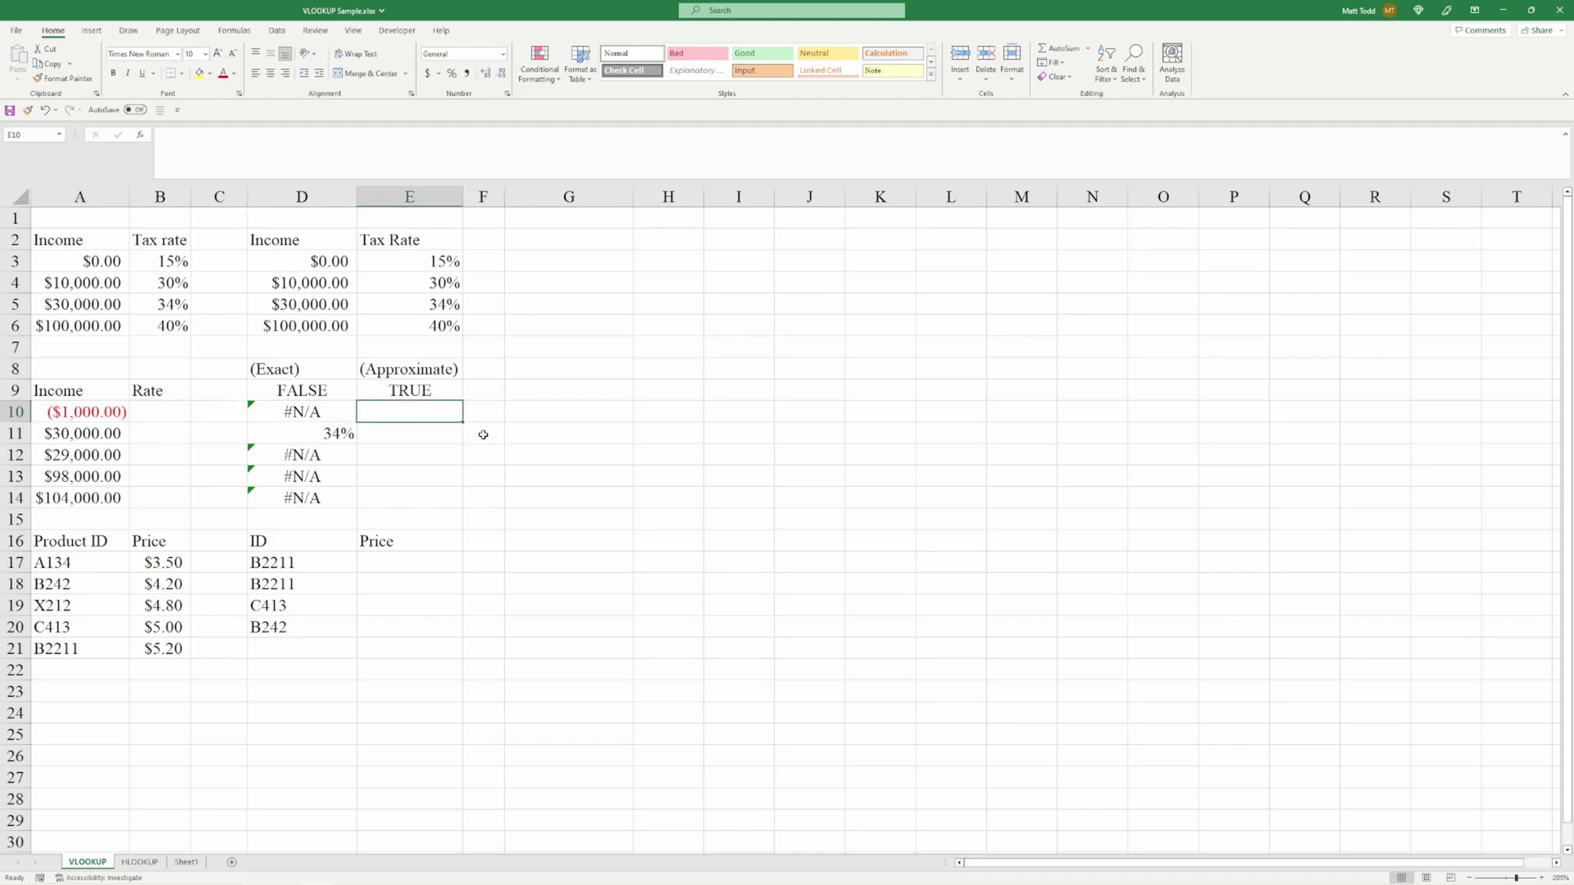
Enter =VLOOKUP(A10,$A$3:$B$6,2,TRUE) in E10 as the approximate-match lookup.
text(=)
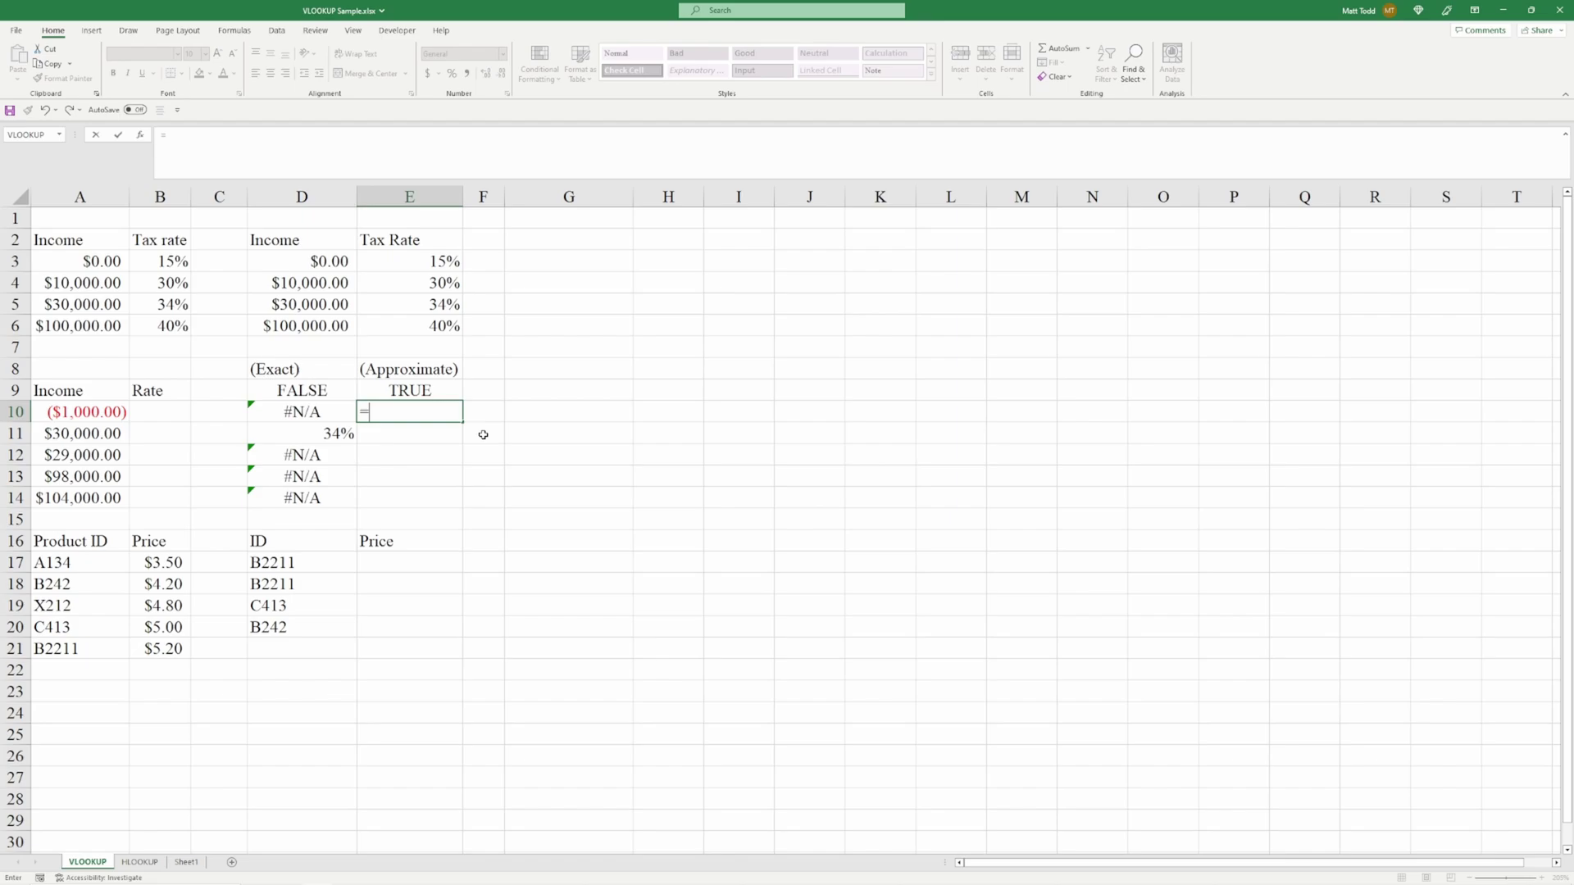
text(VLOOKUP()
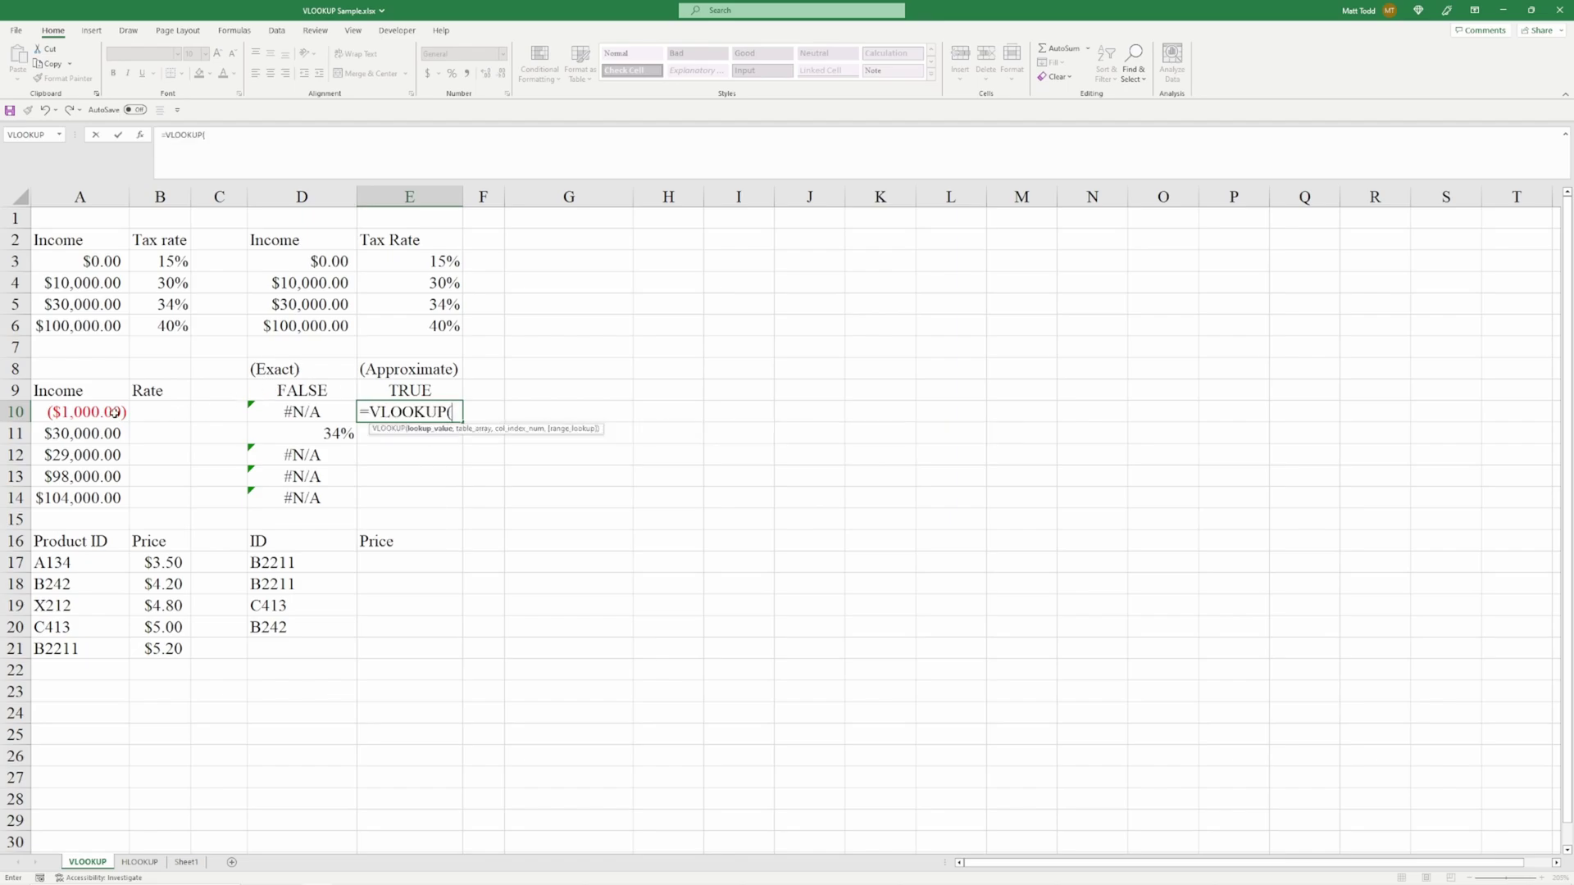
click(115, 414)
text(,)
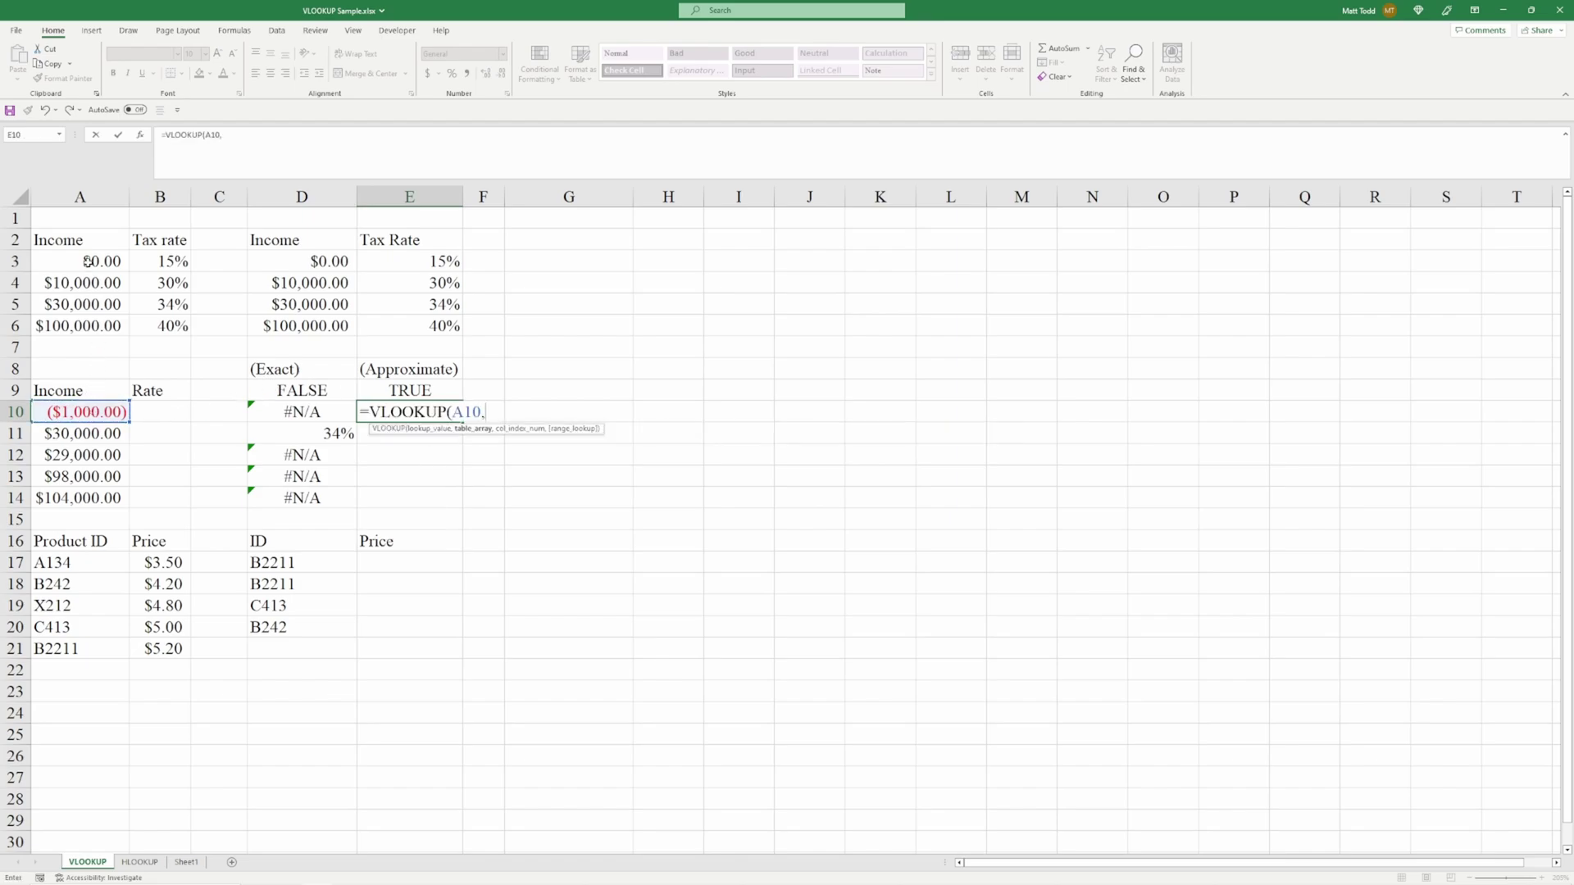
drag(90, 264, 170, 317)
key(F4)
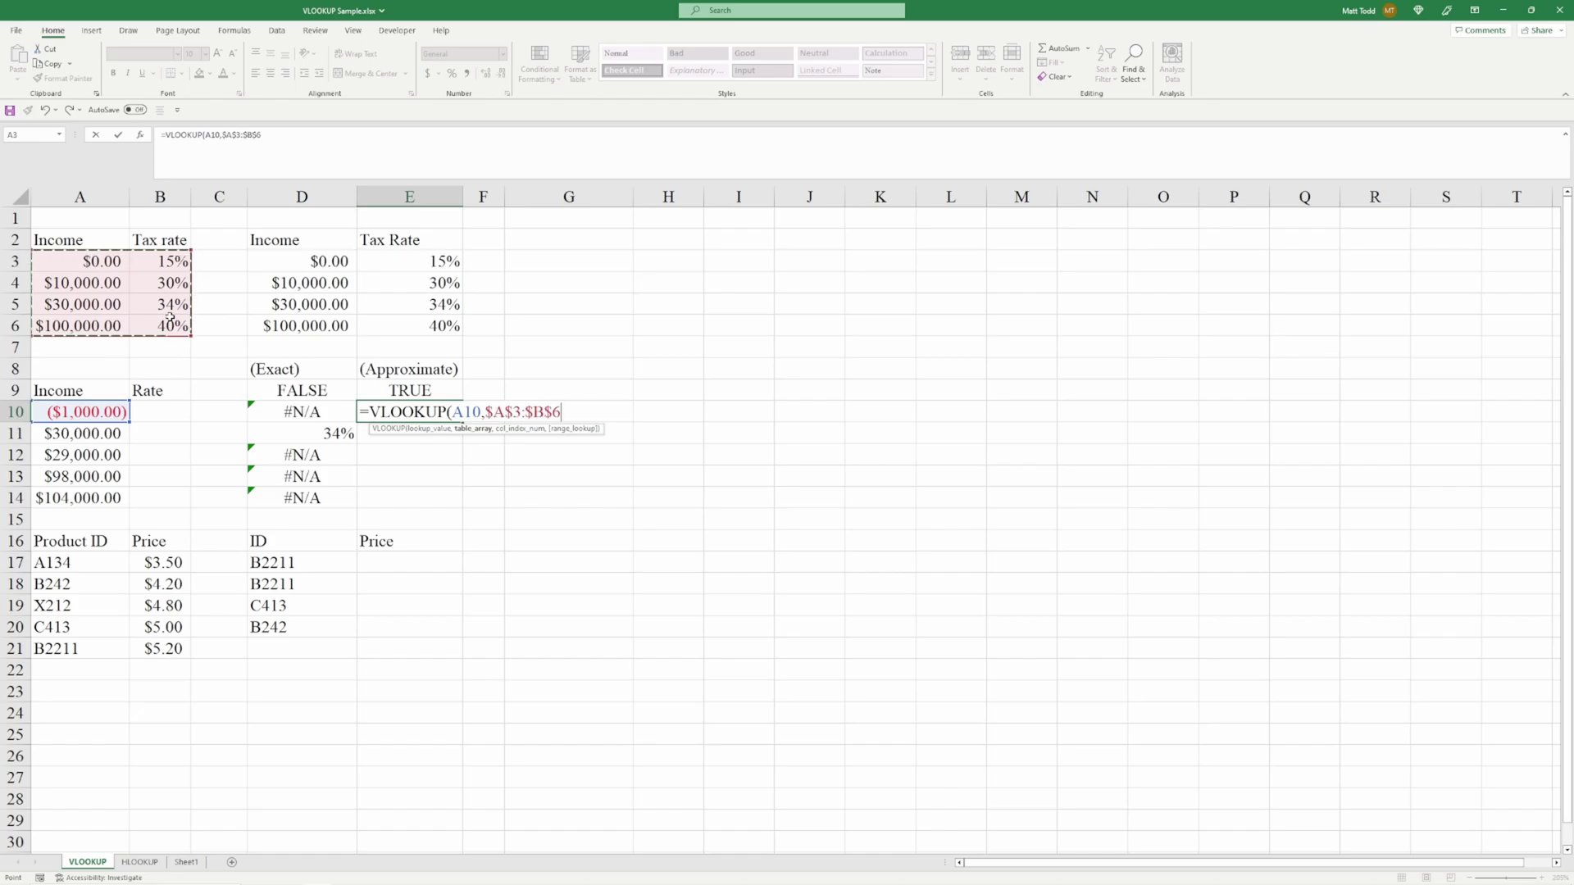
text(,2,)
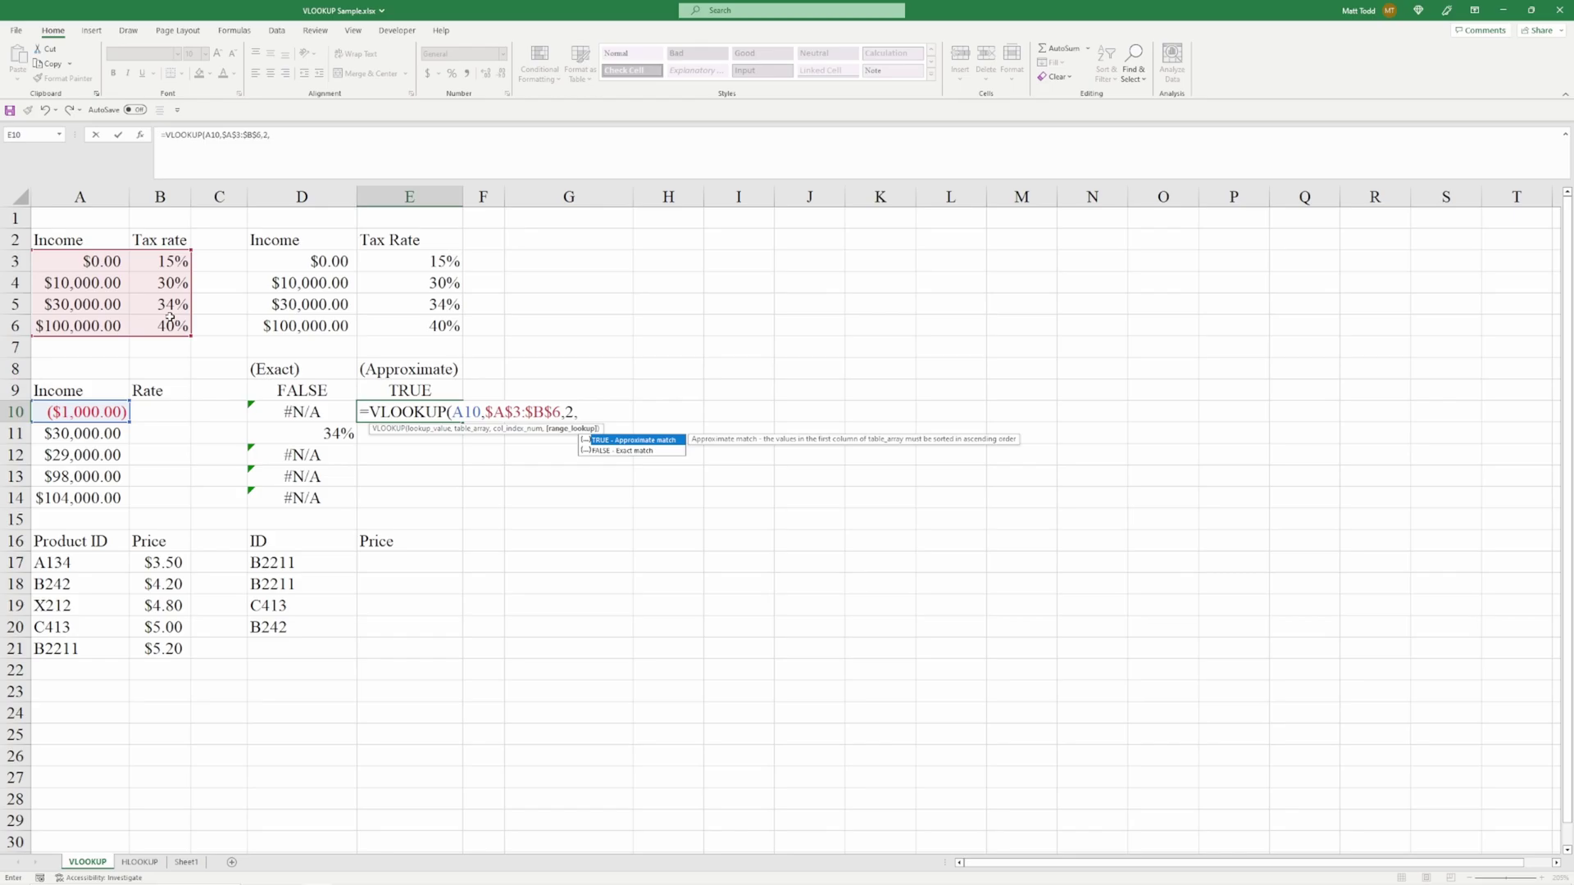
text(true))
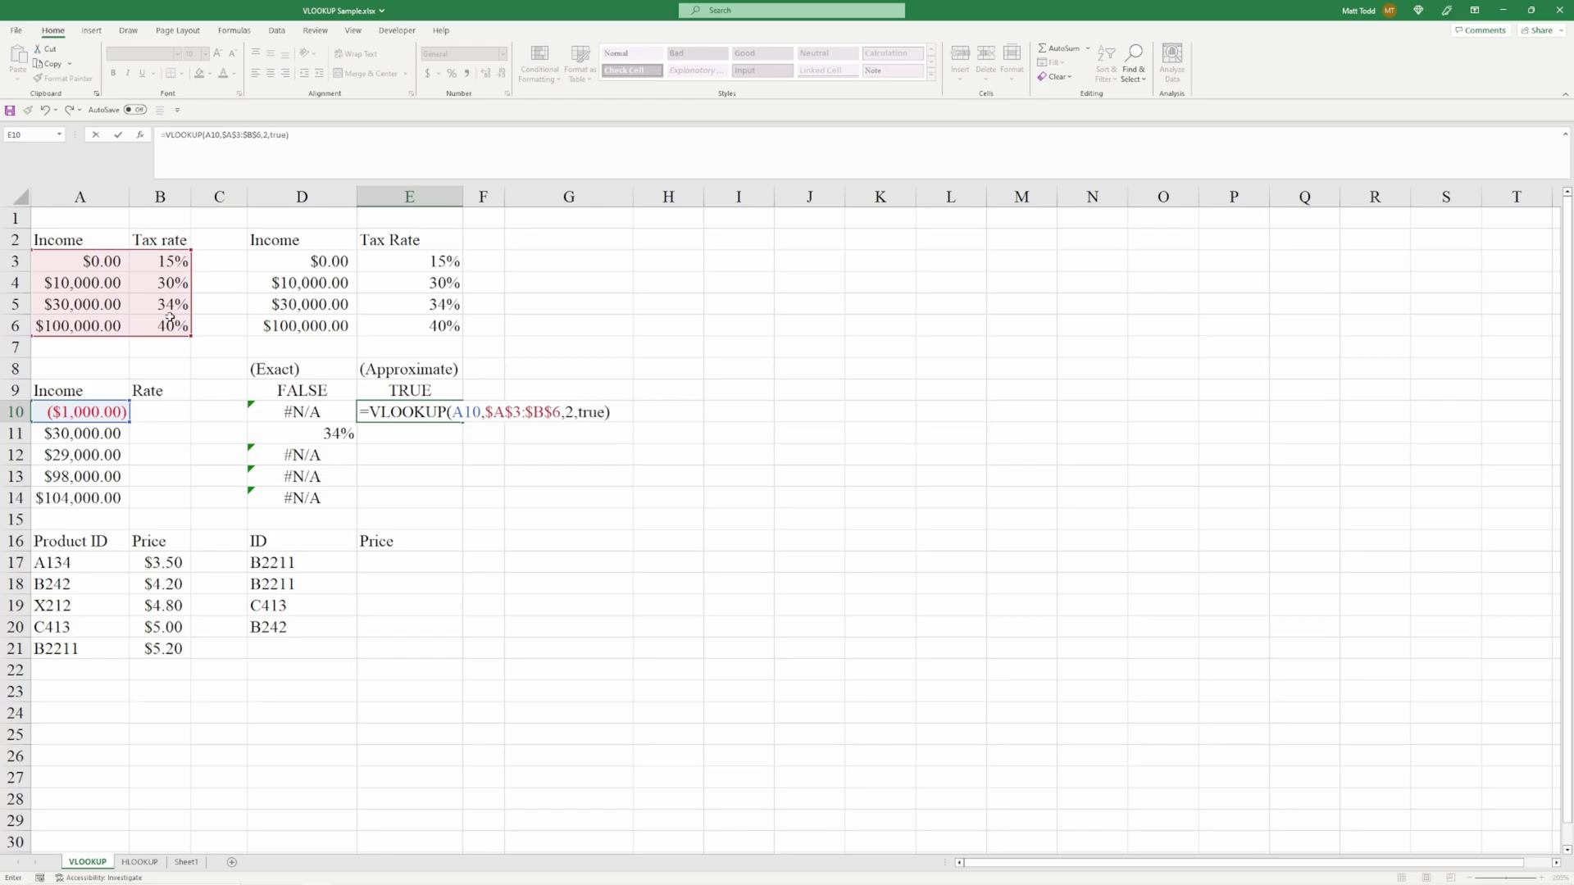
key(Return)
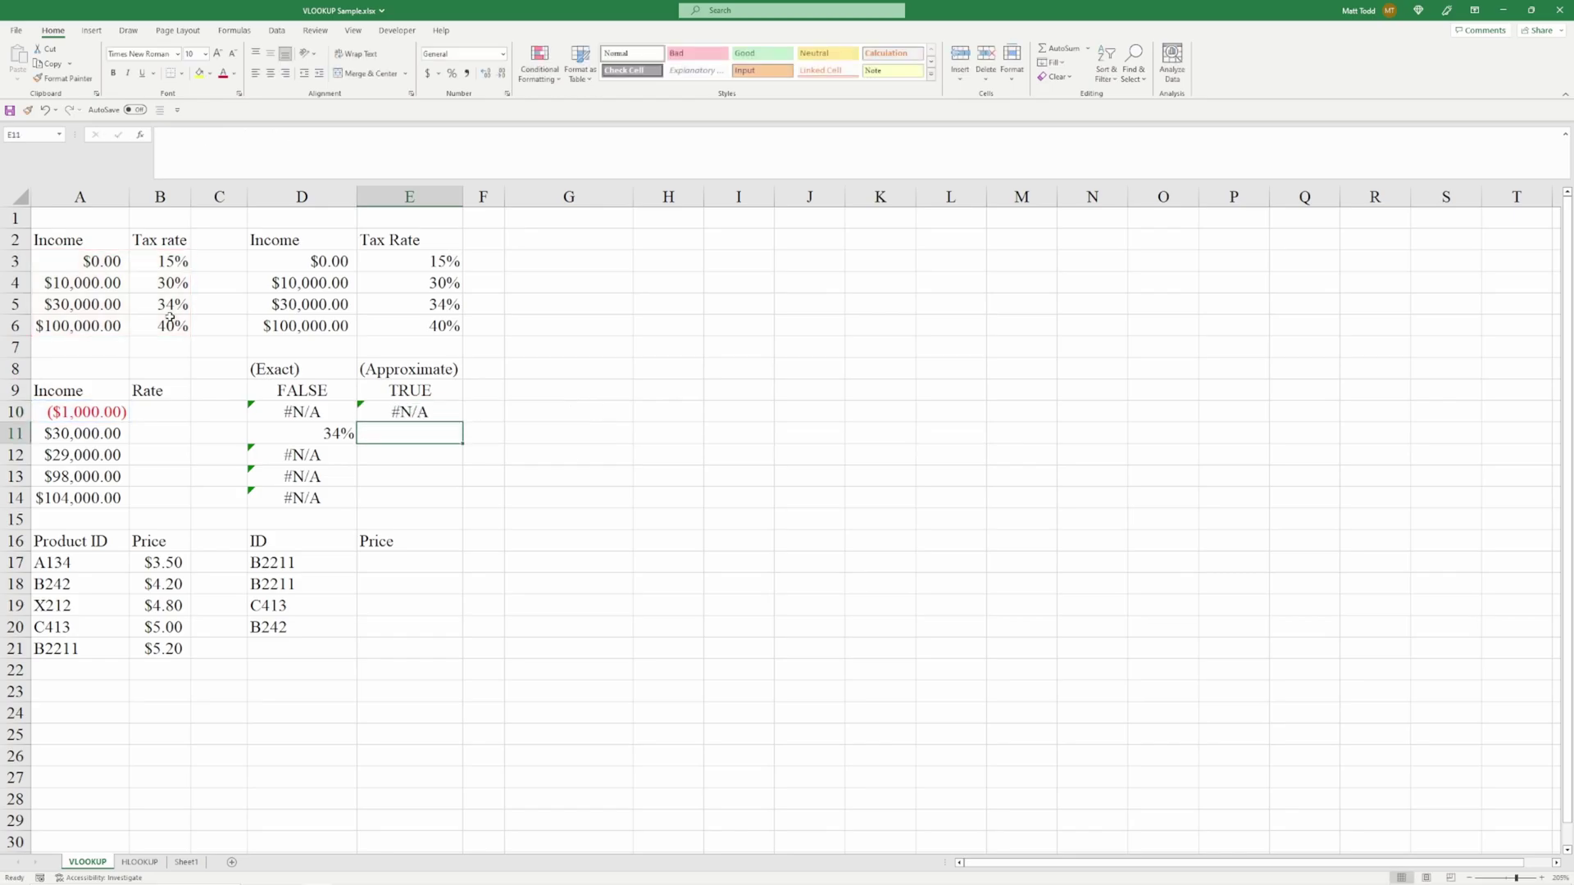
key(Up)
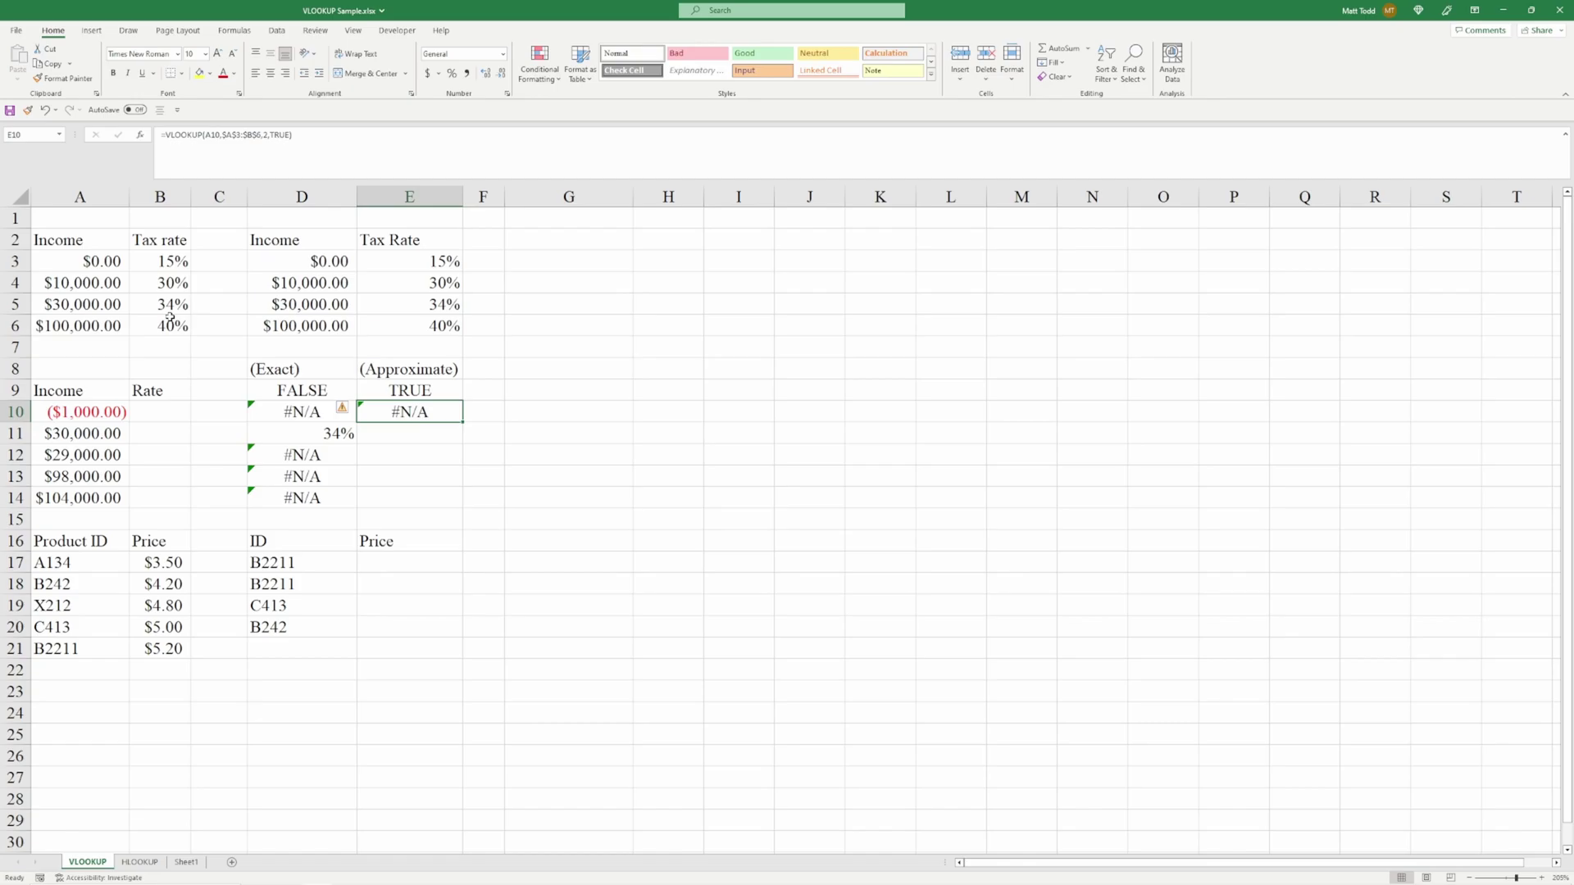
Copy E10's formula into E11:E14 and format the results as percentages (34%, 30%, 34%, 40%).
right_click(402, 410)
click(420, 452)
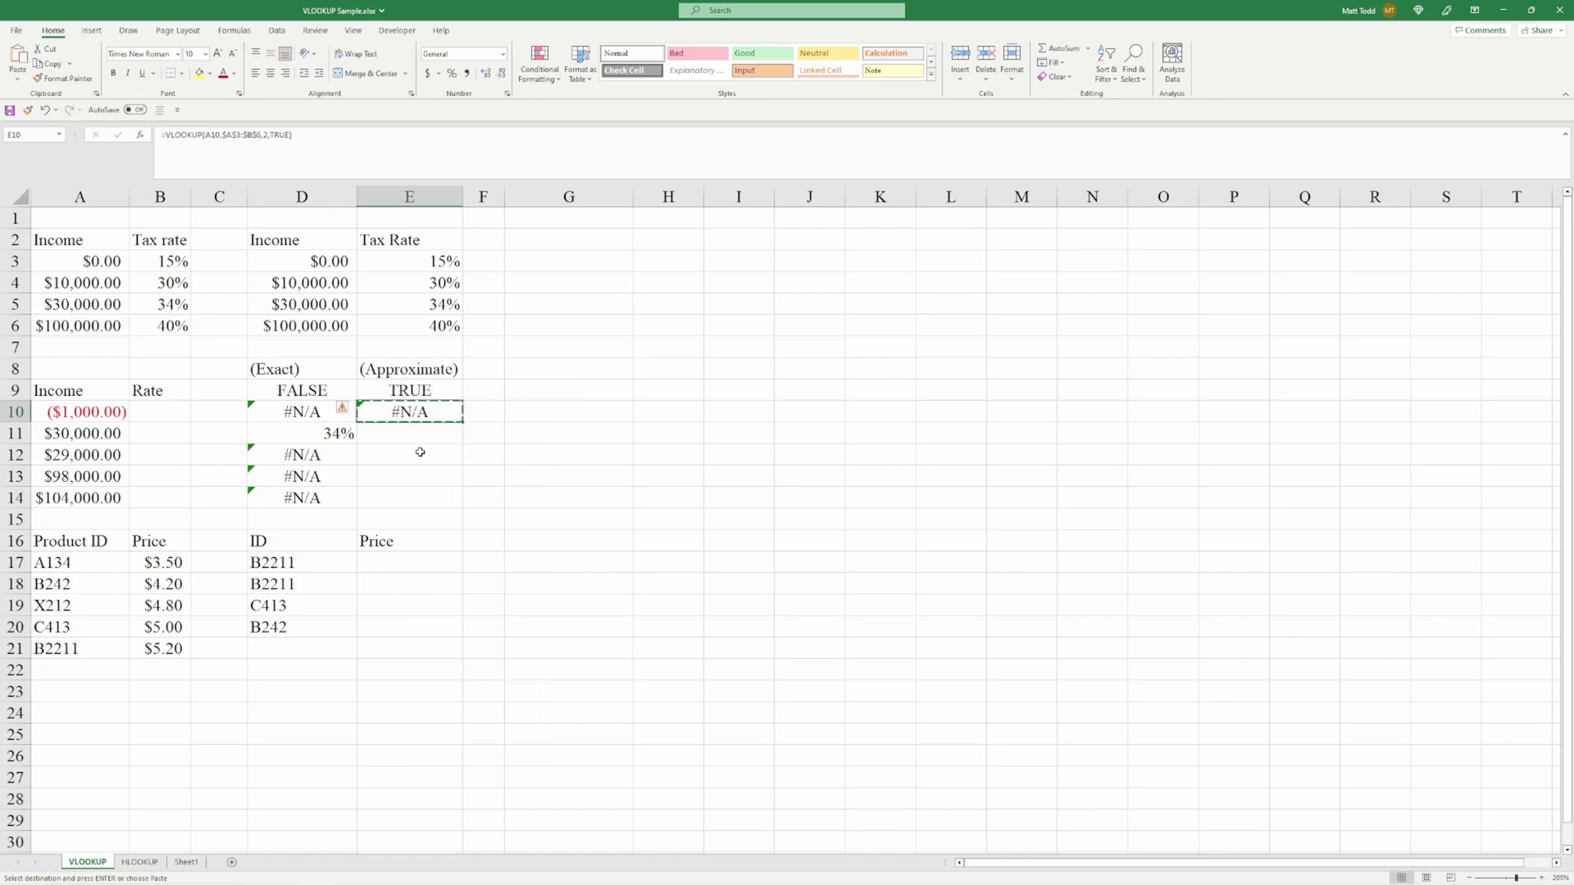
drag(378, 434, 380, 505)
right_click(378, 437)
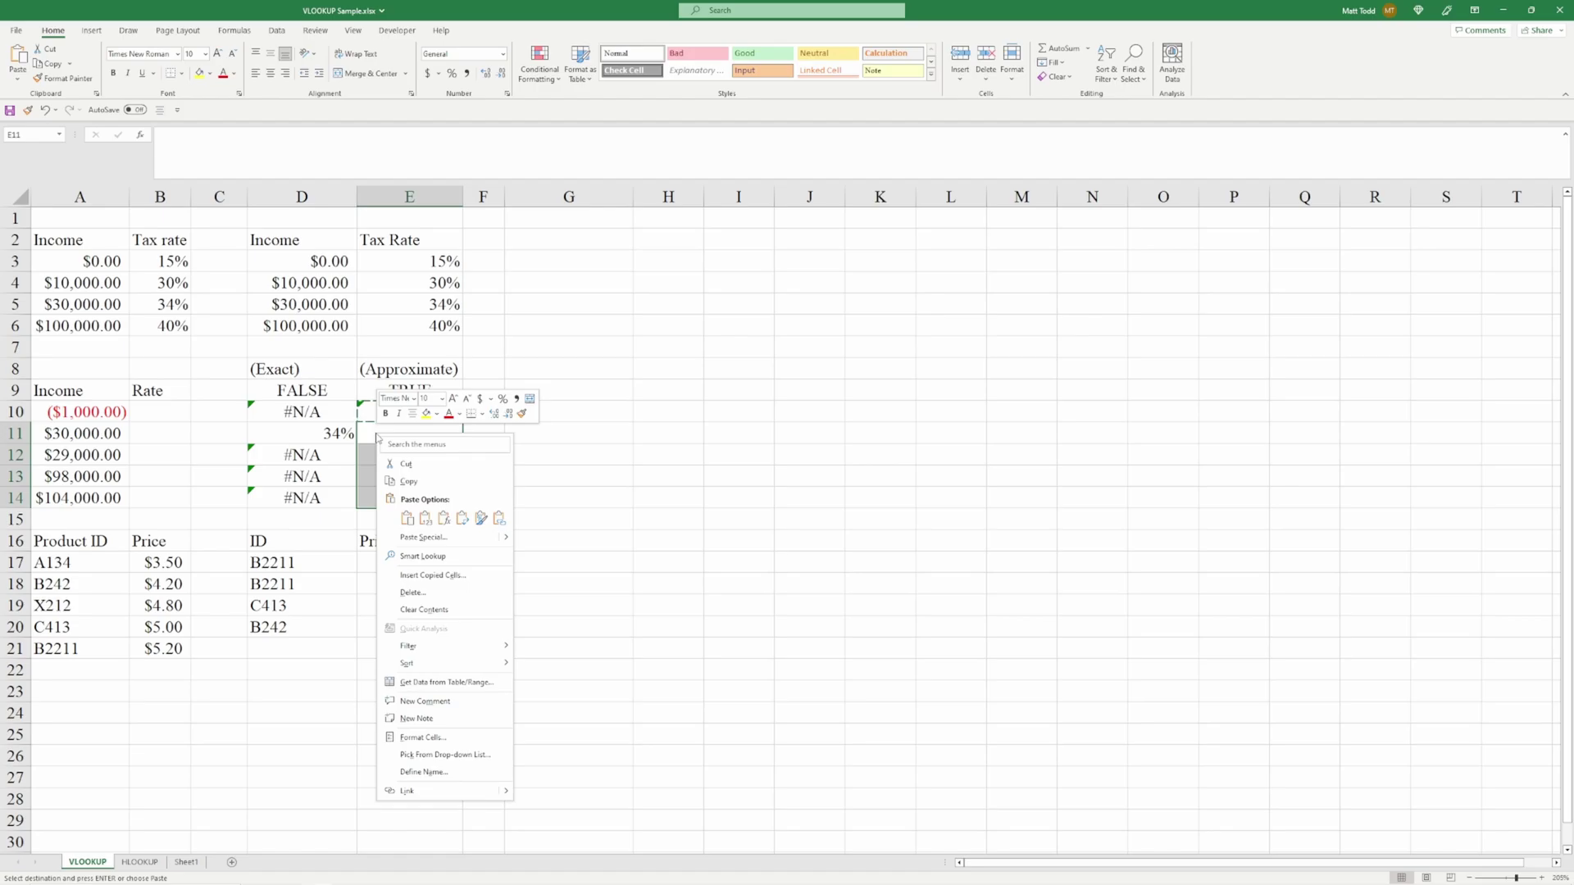
click(407, 518)
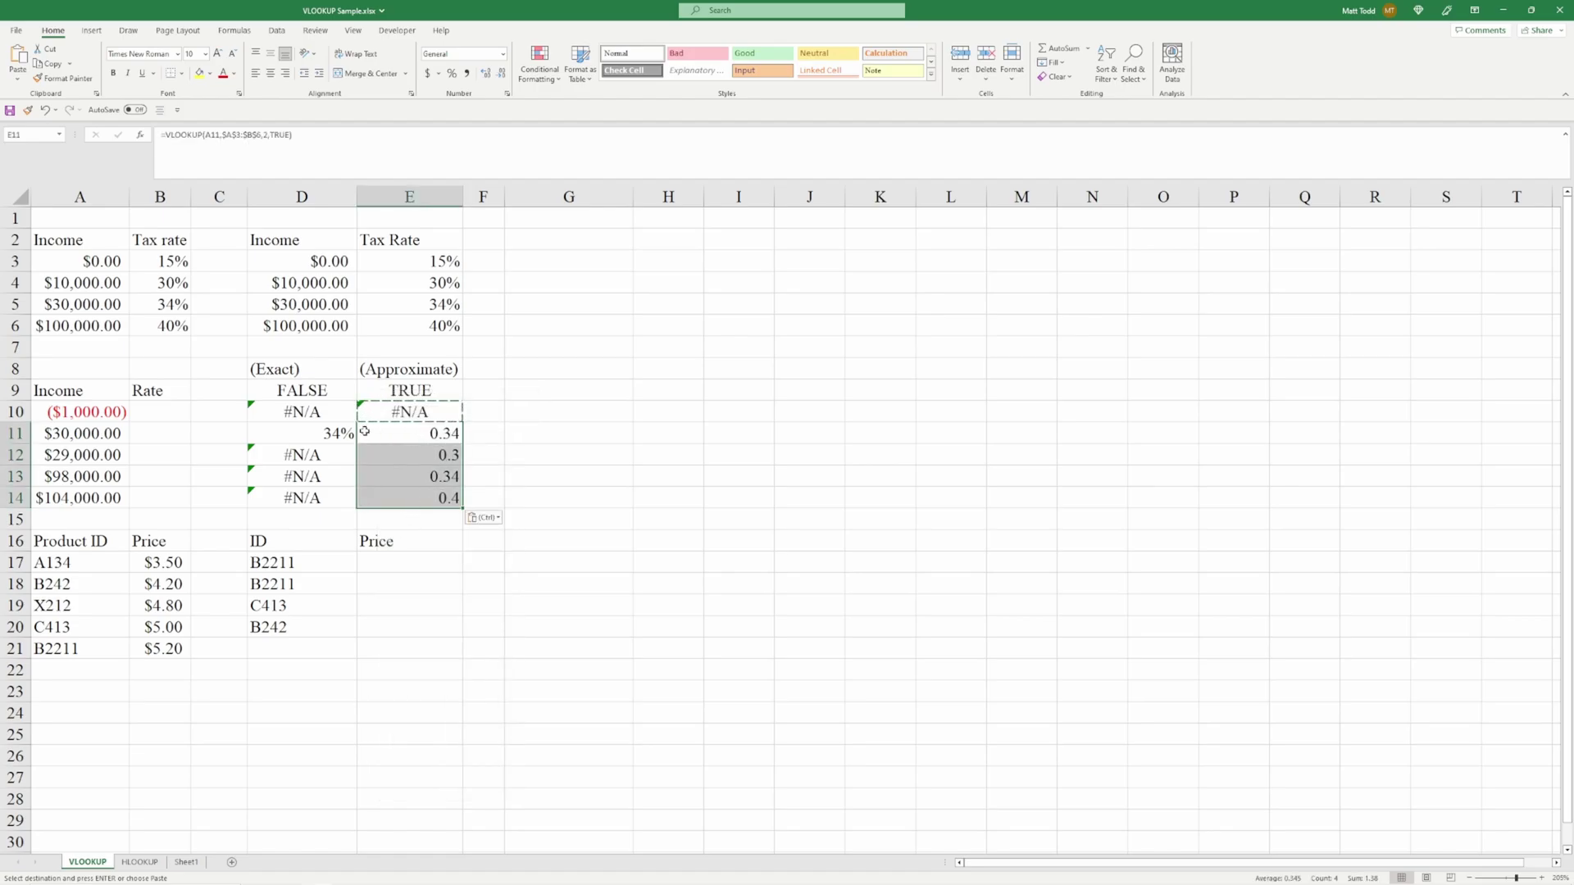
key(ctrl+shift+5)
click(487, 431)
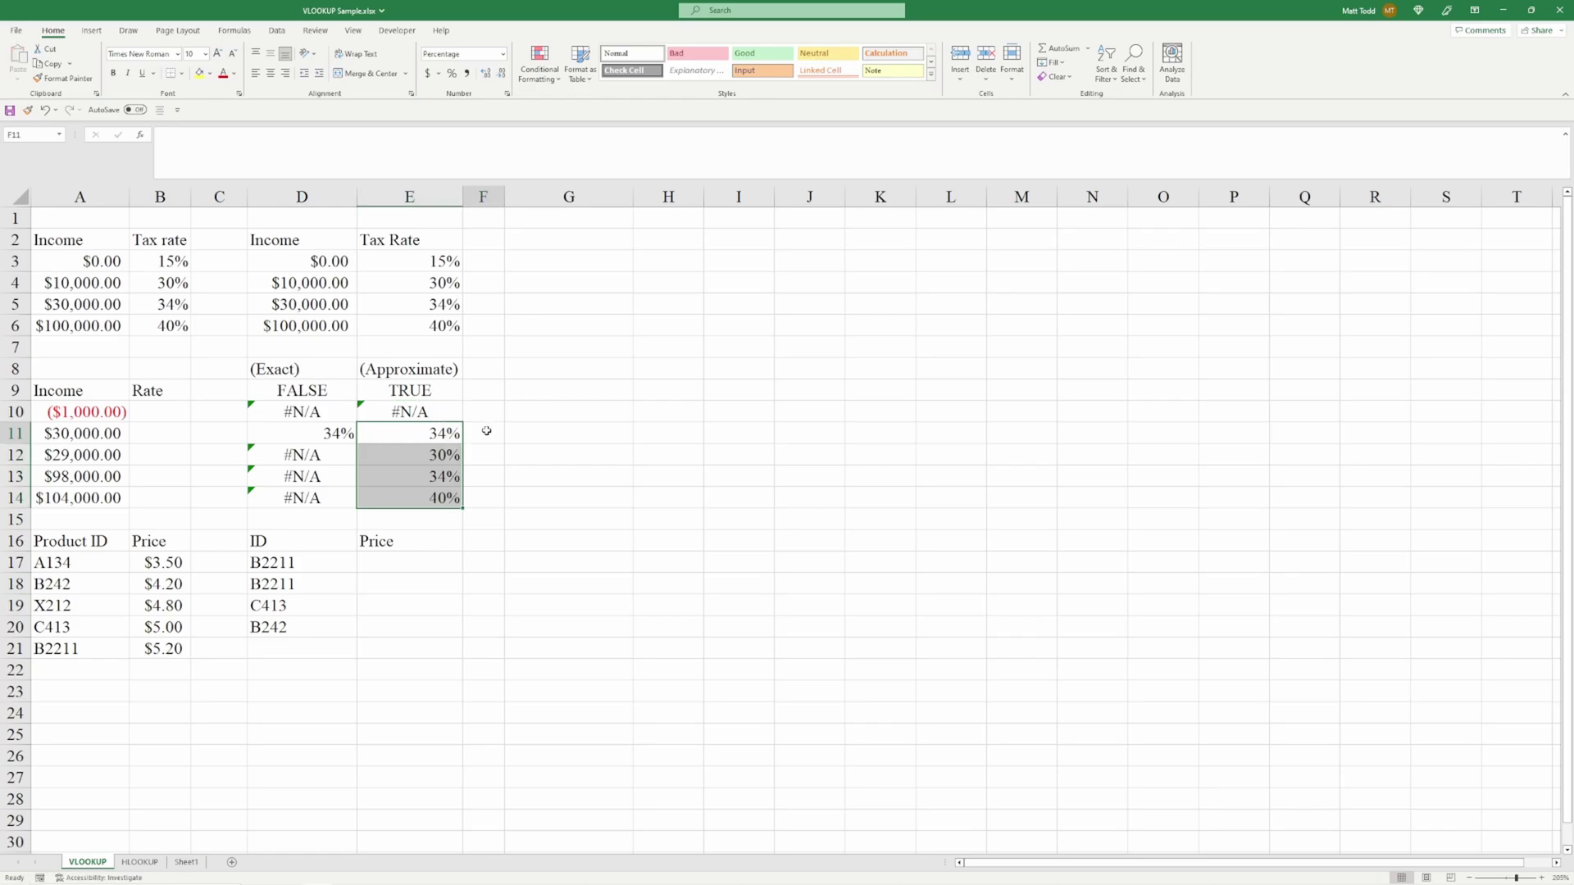
Review the TRUE header, product table and IDs, marking price cells E17:E20 to fill.
click(443, 389)
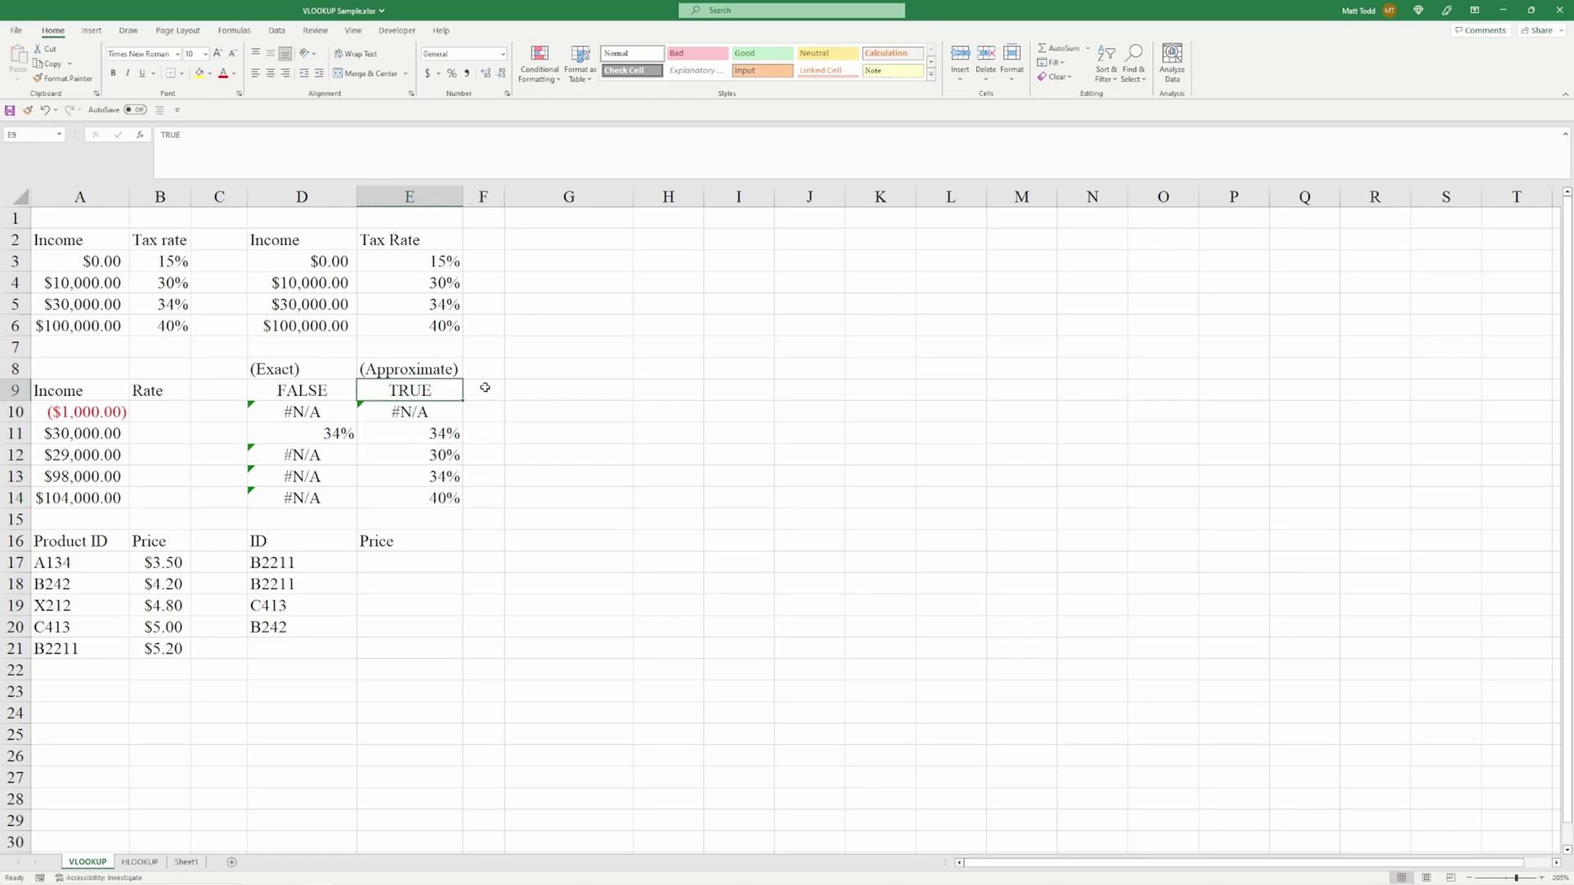
click(484, 387)
drag(76, 564, 148, 661)
drag(279, 564, 328, 627)
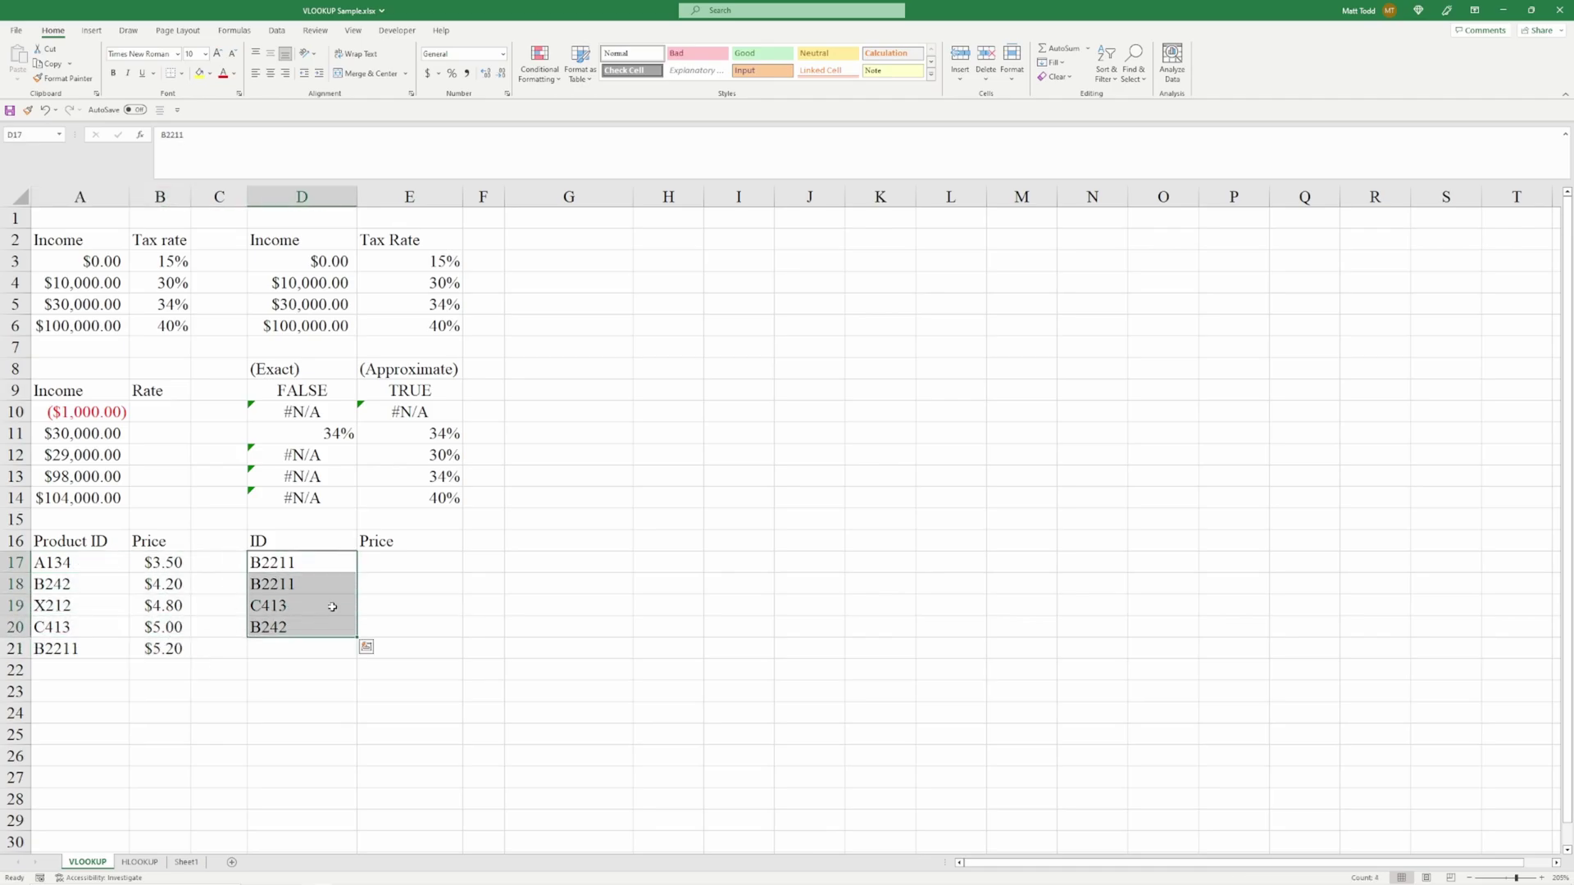
click(399, 559)
drag(399, 559, 385, 624)
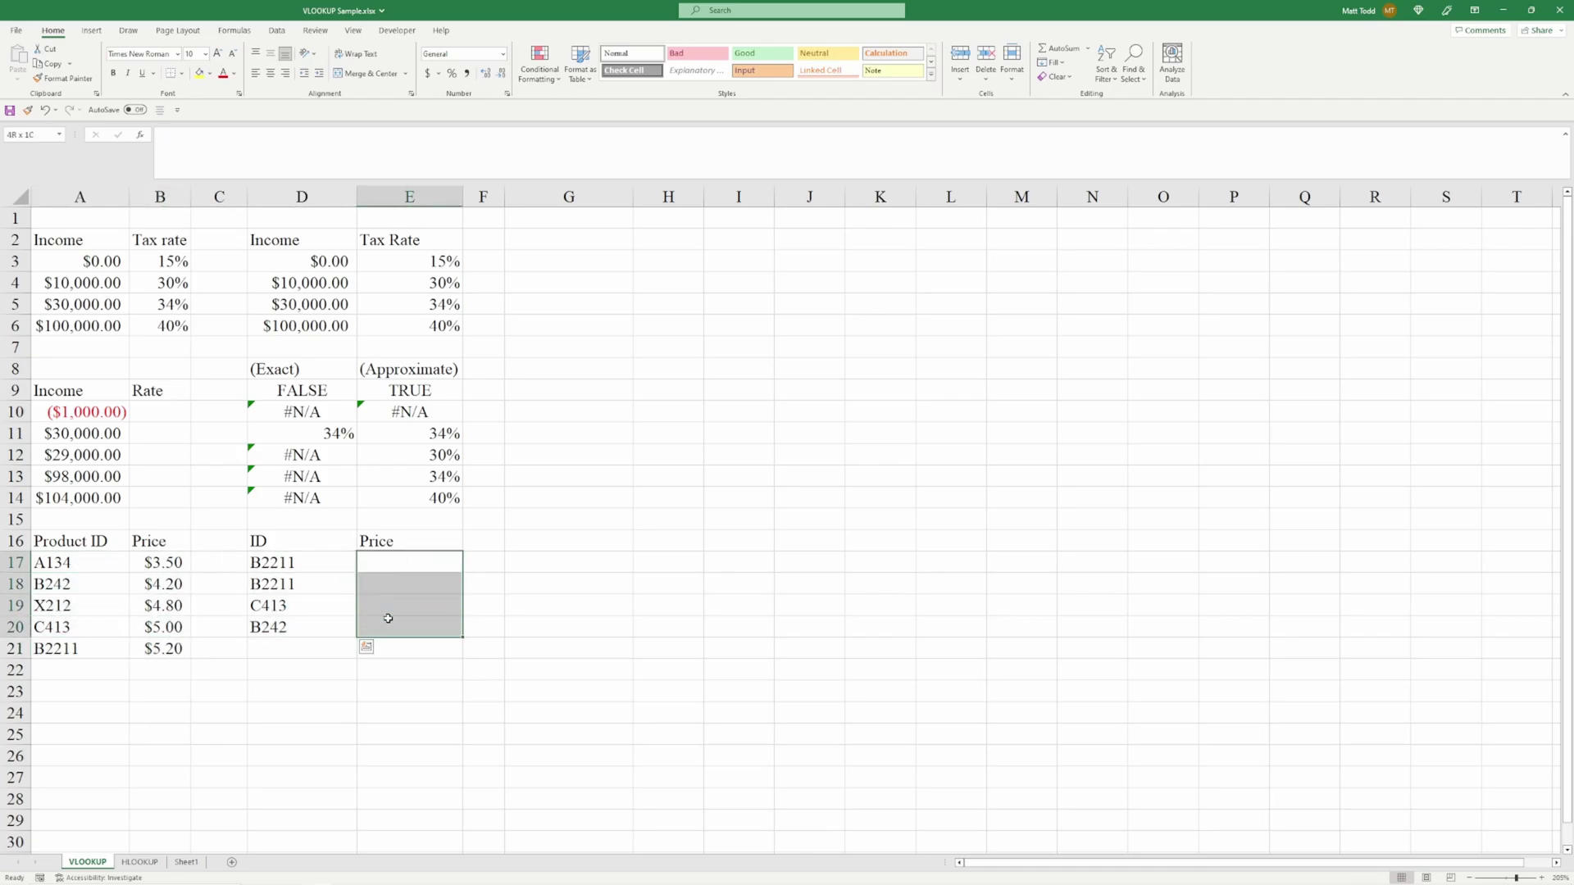
click(318, 605)
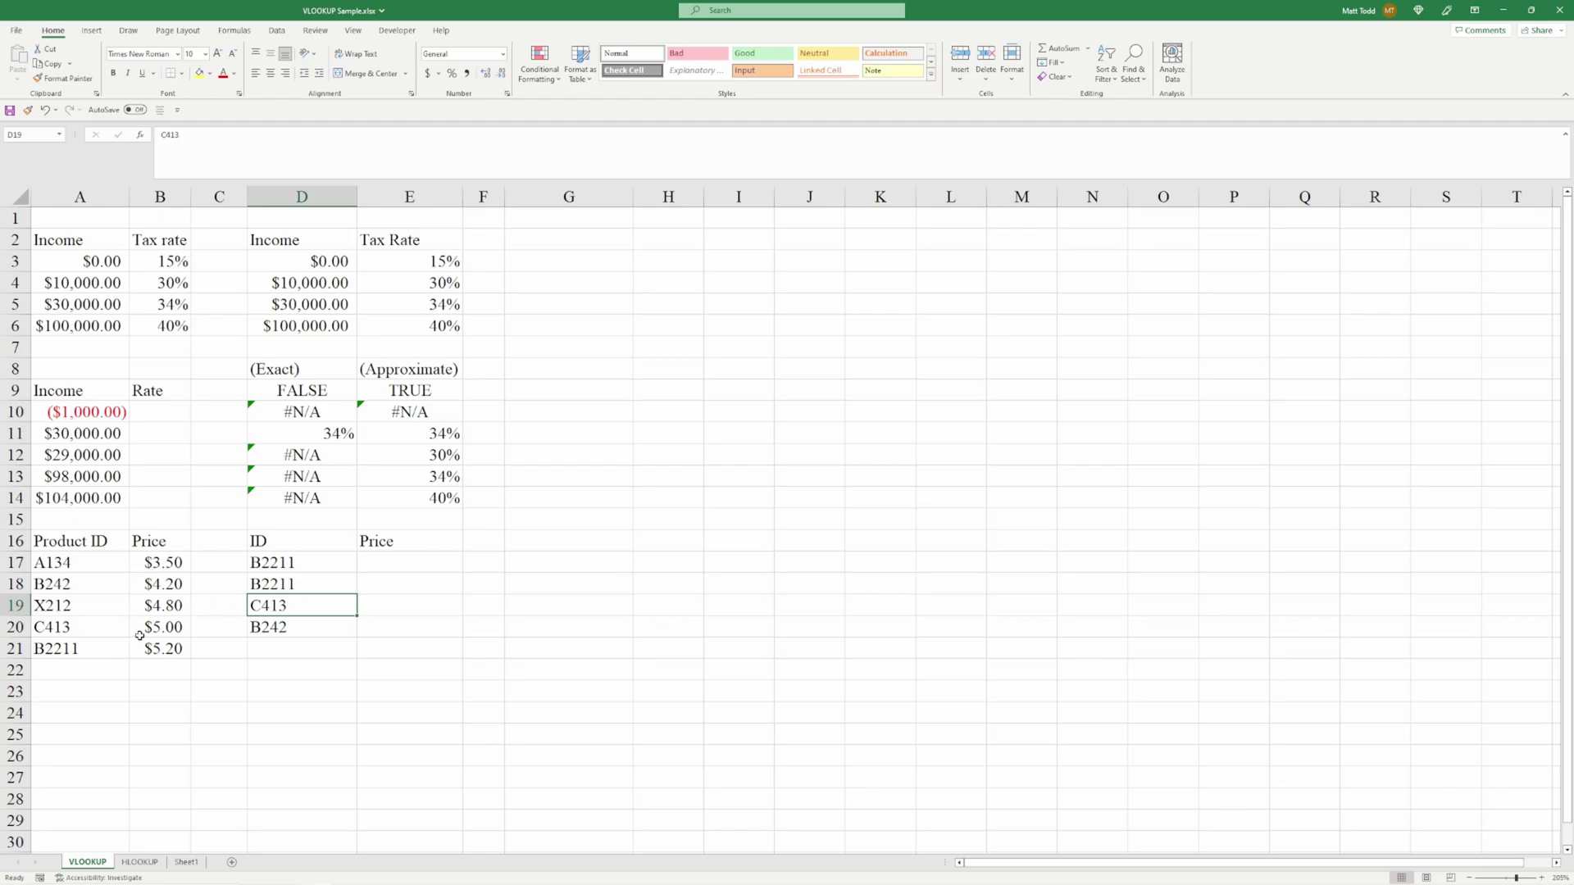
click(368, 559)
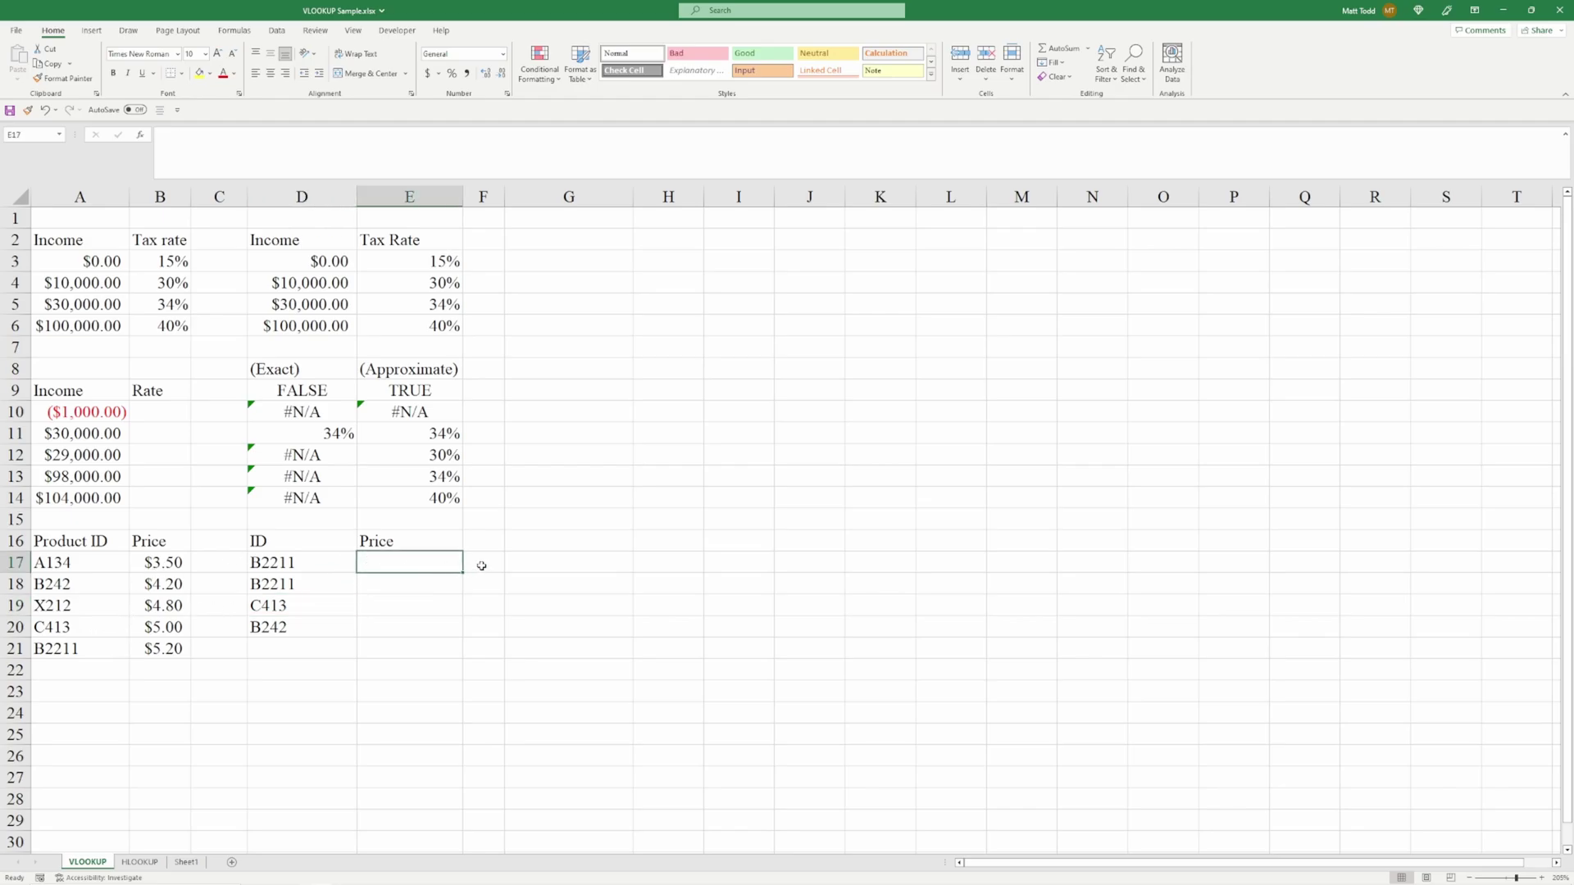
Enter =VLOOKUP(D17,$A$17:$B$21,2,false) in E17, returning 5.2 for product B2211.
text(=VLOOKUP()
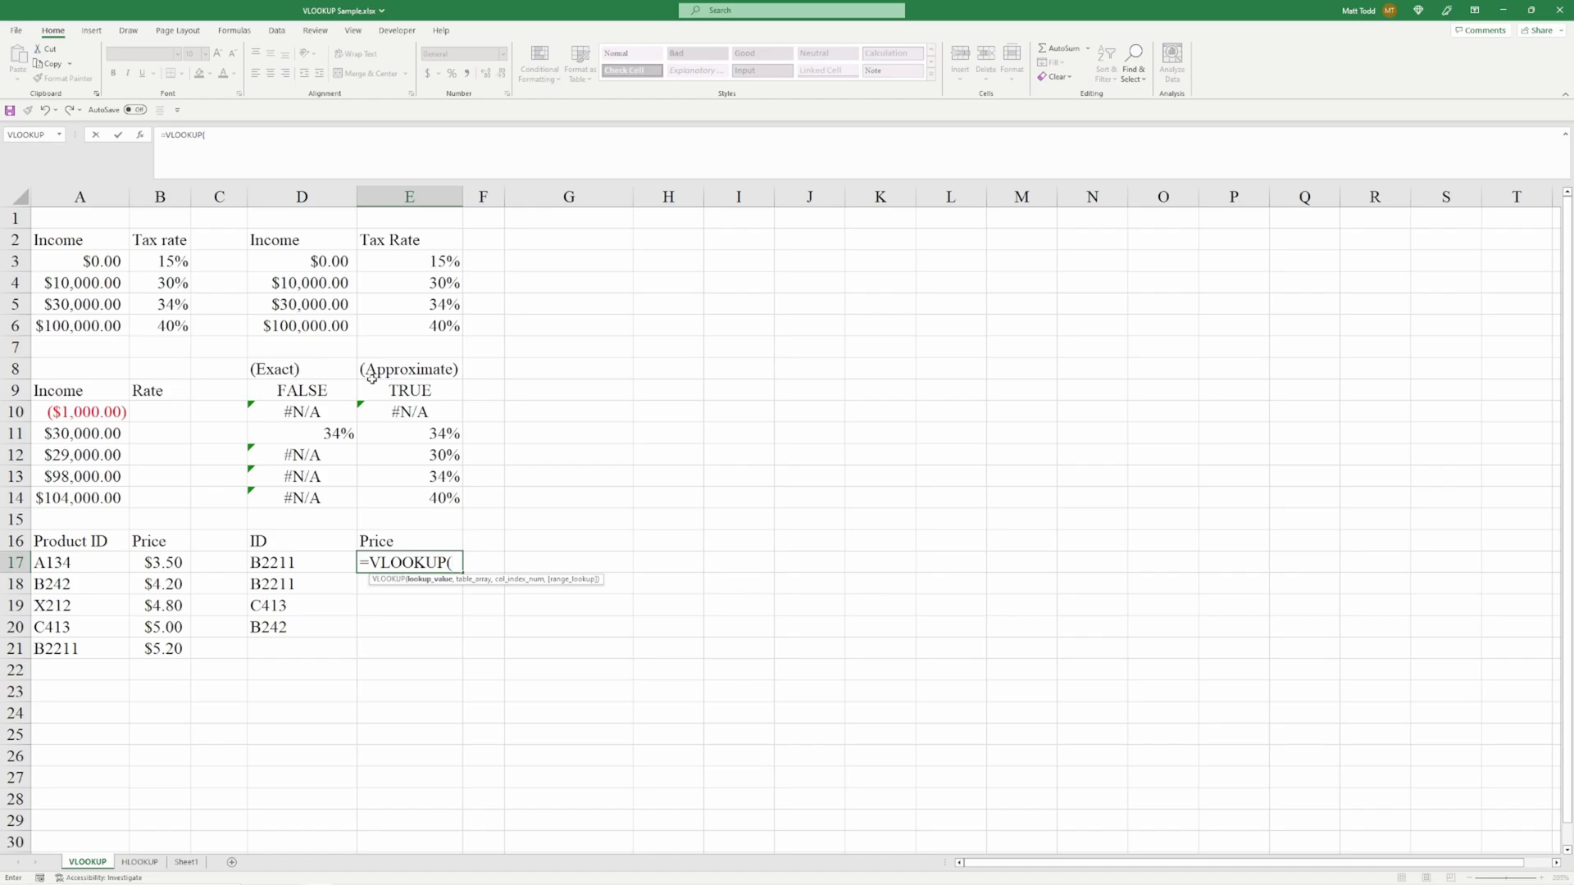
click(305, 561)
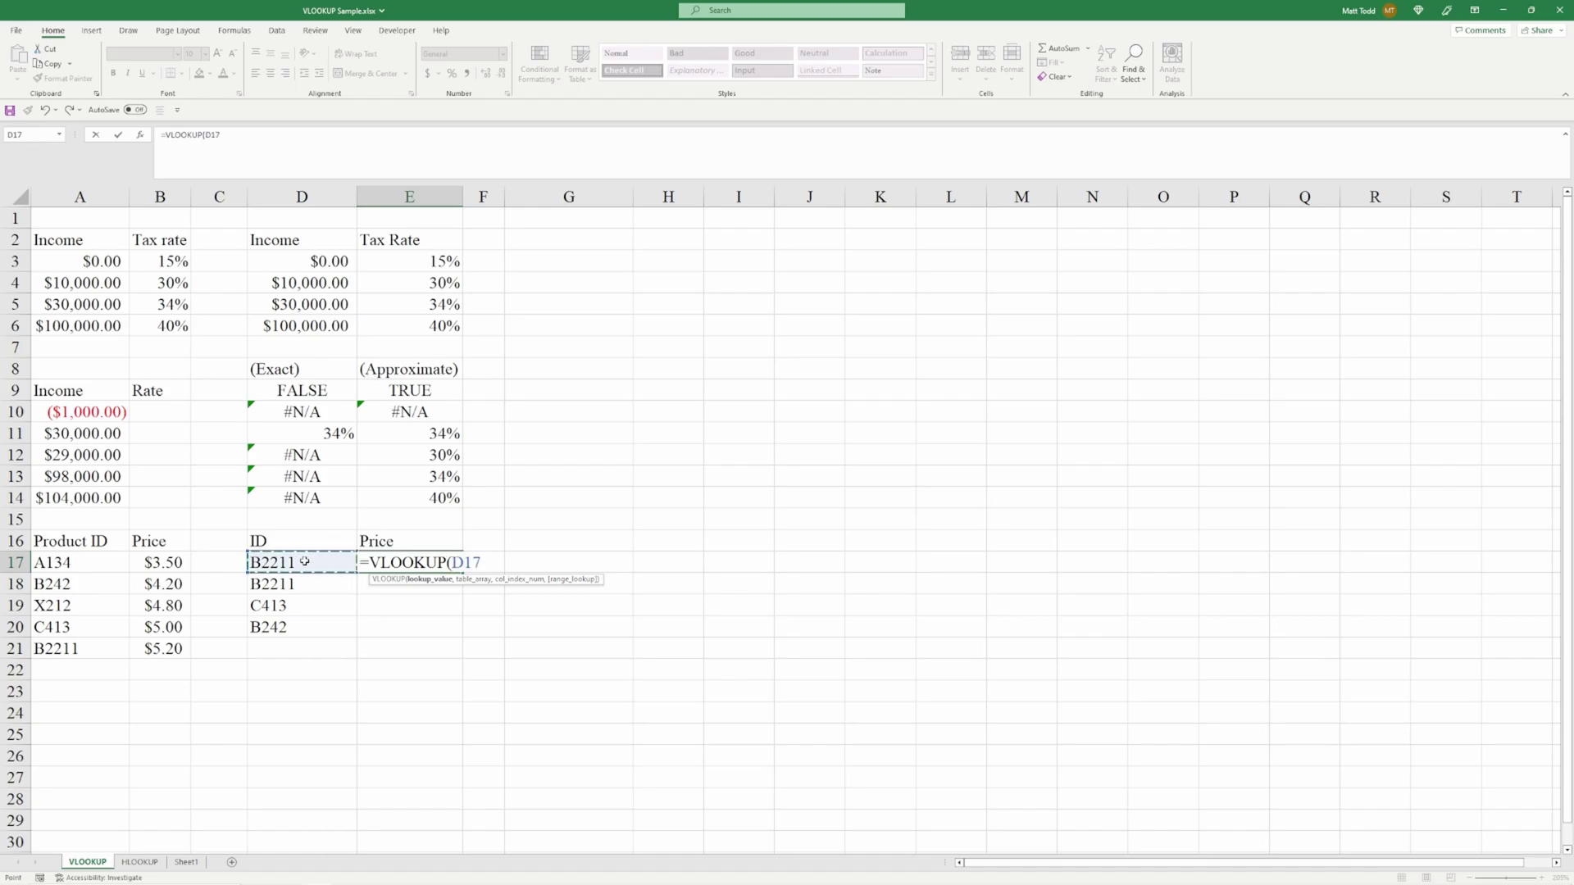
text(,)
drag(65, 562, 150, 647)
key(F4)
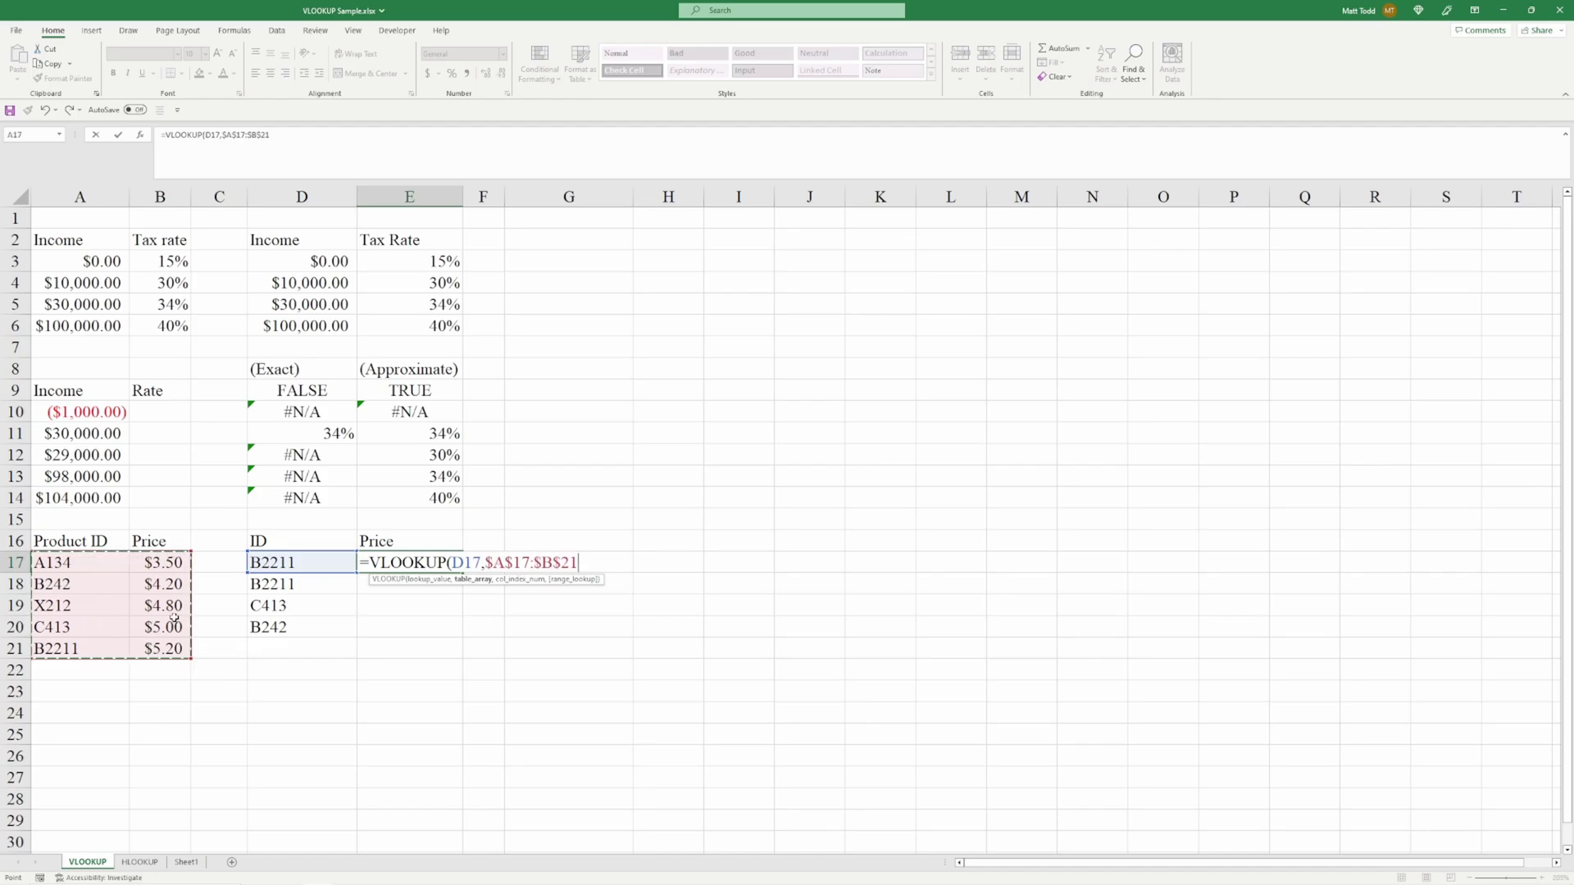
text(,)
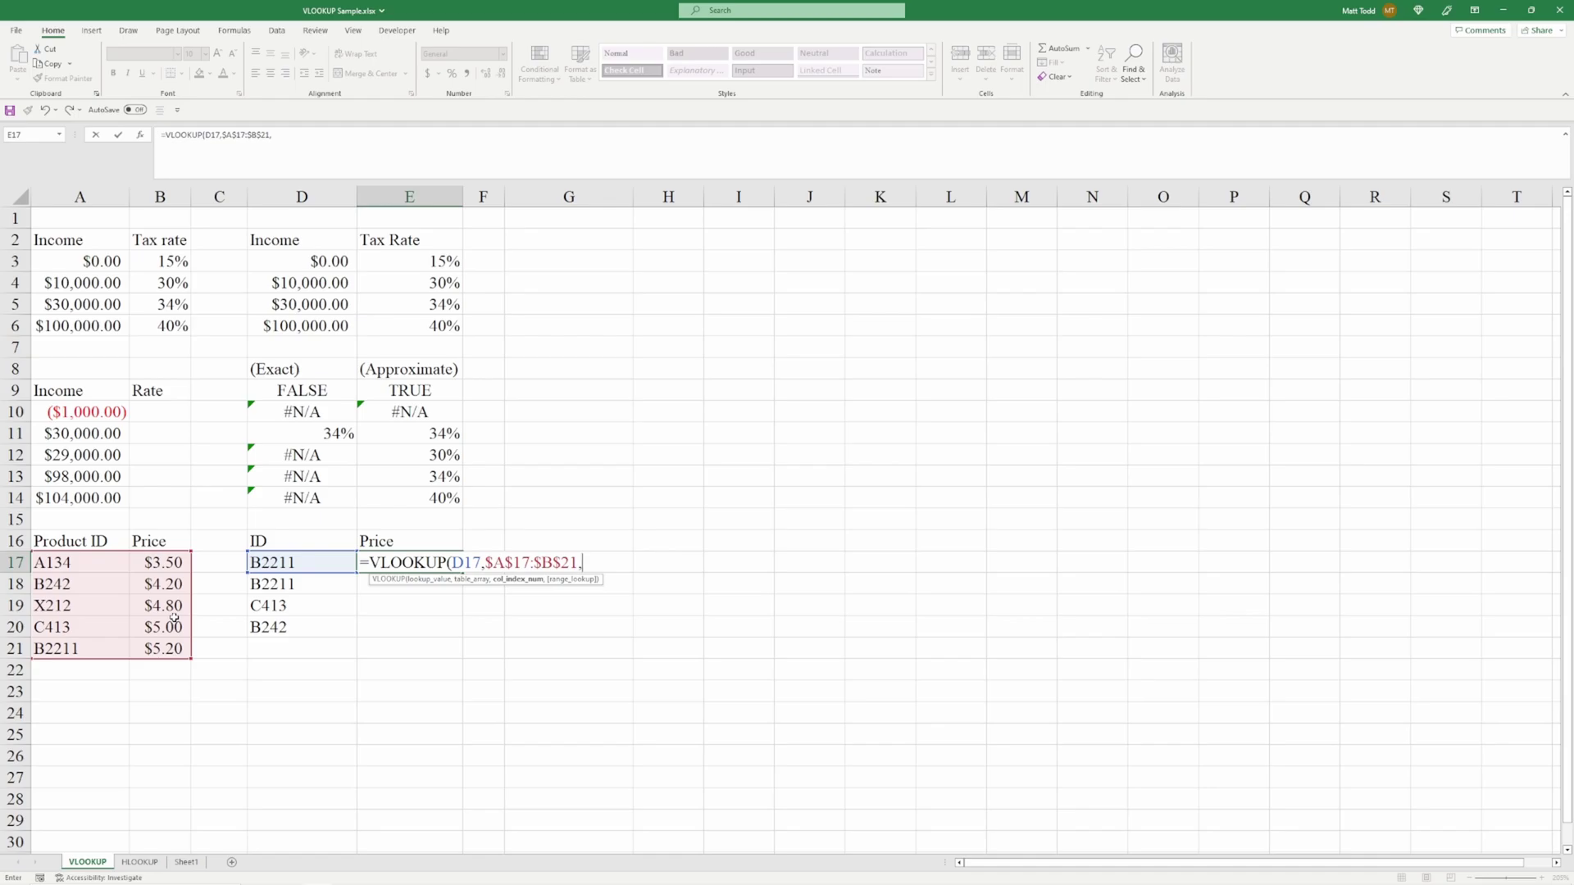
text(2,)
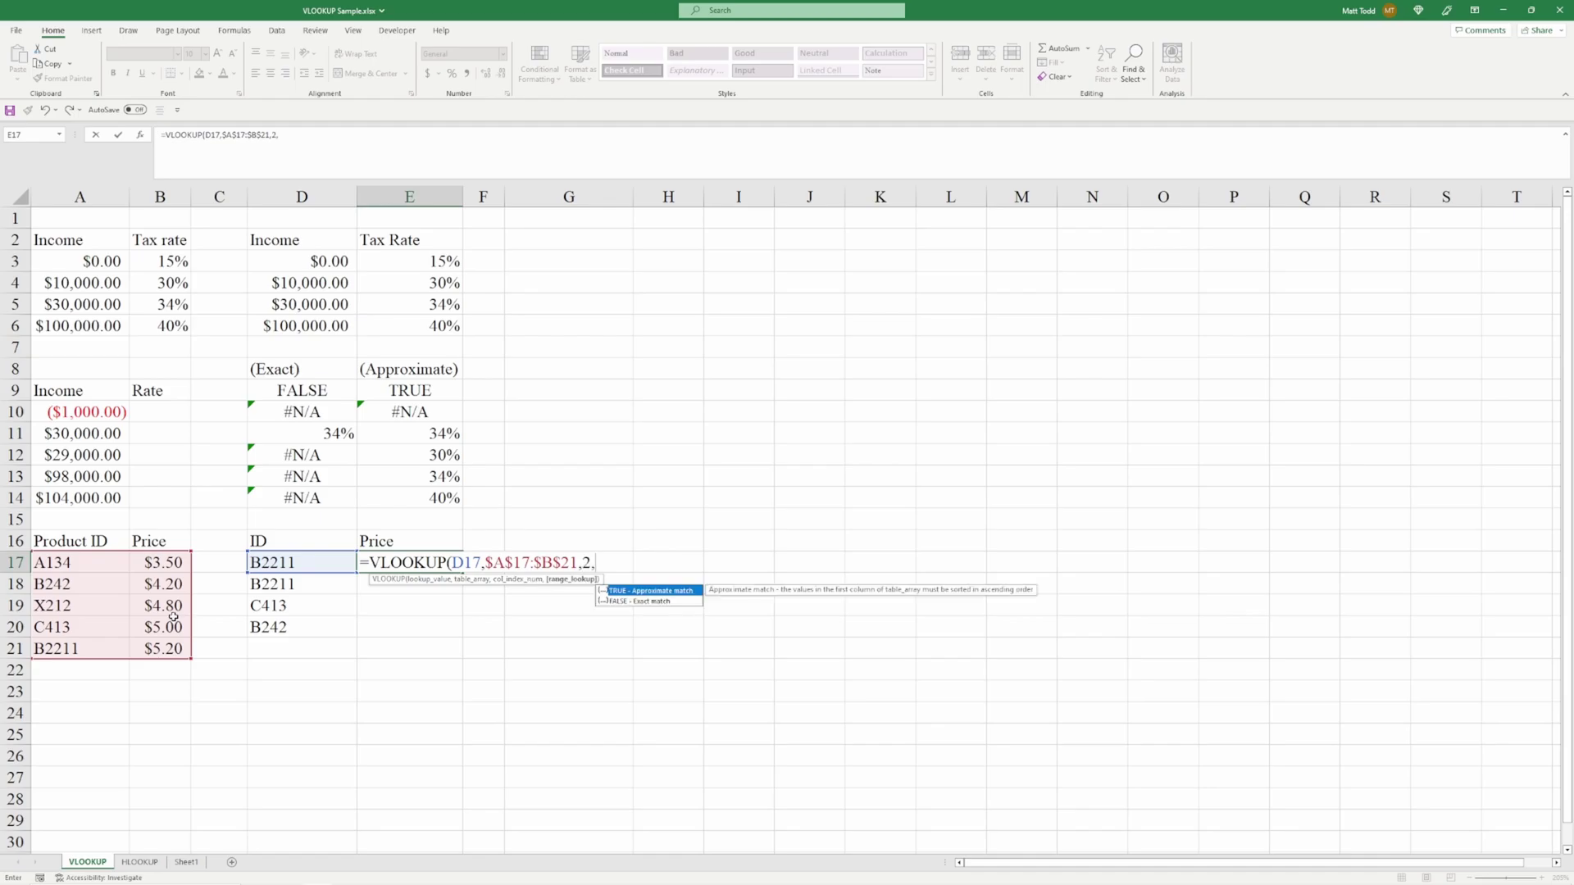
text(false))
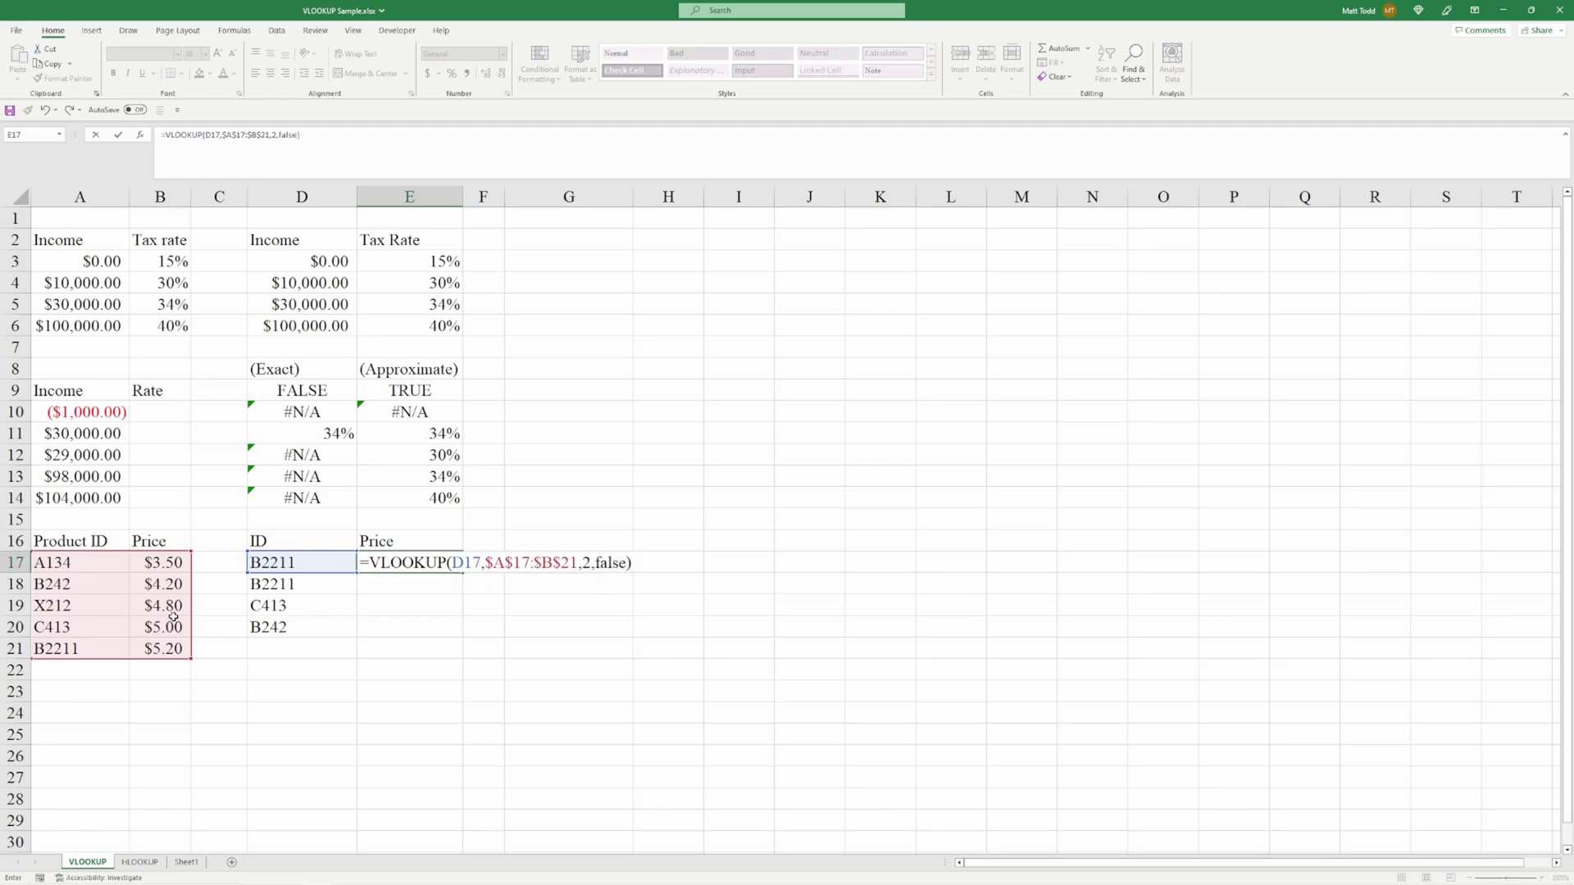
key(Return)
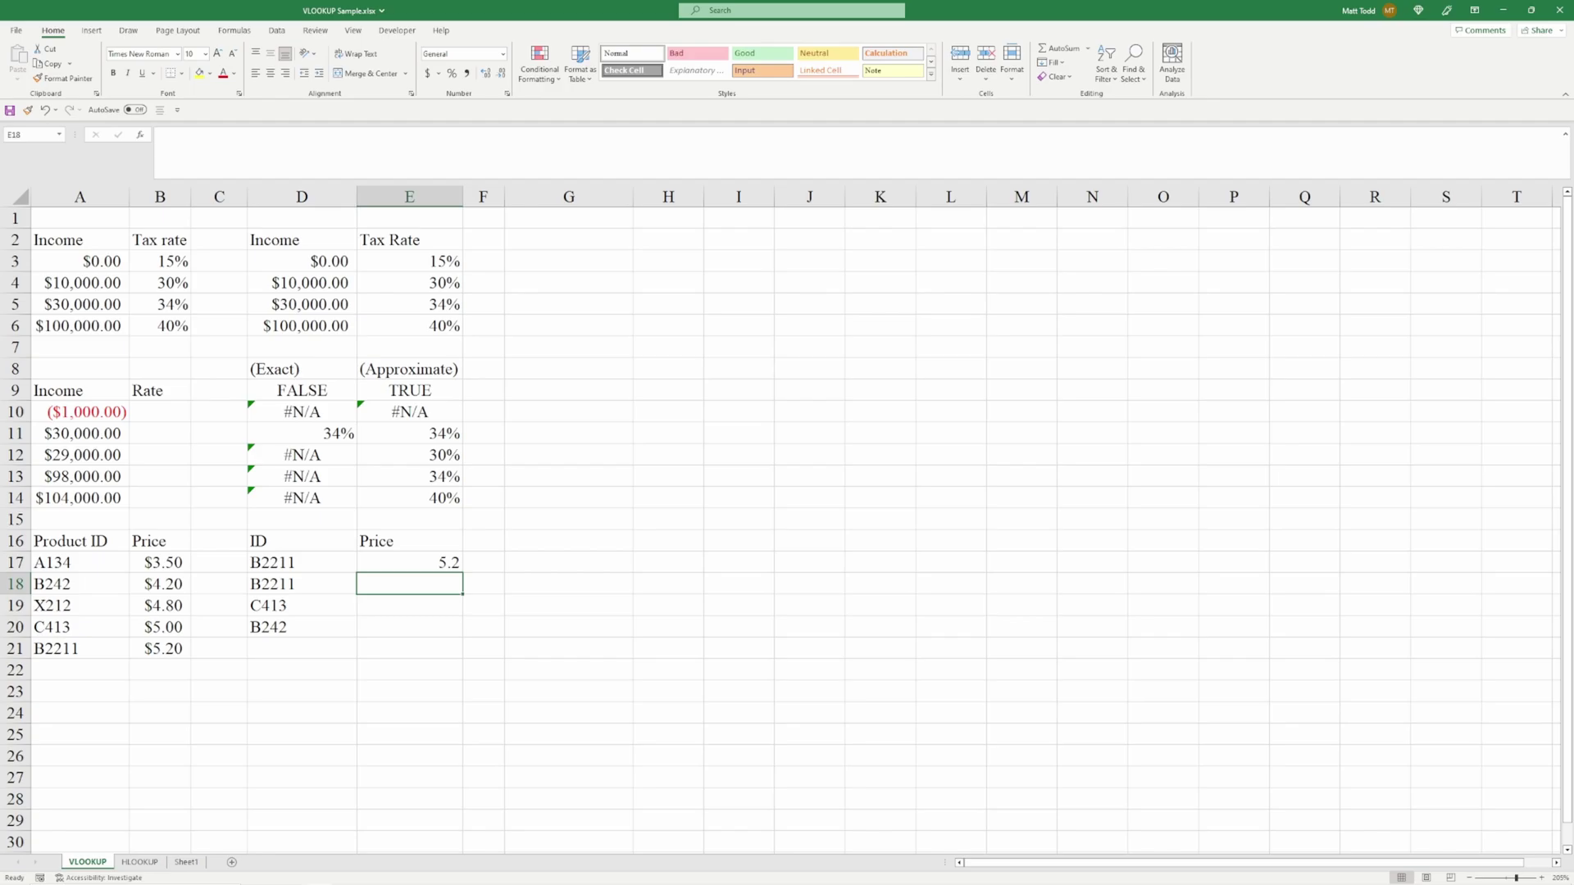
drag(331, 558, 385, 560)
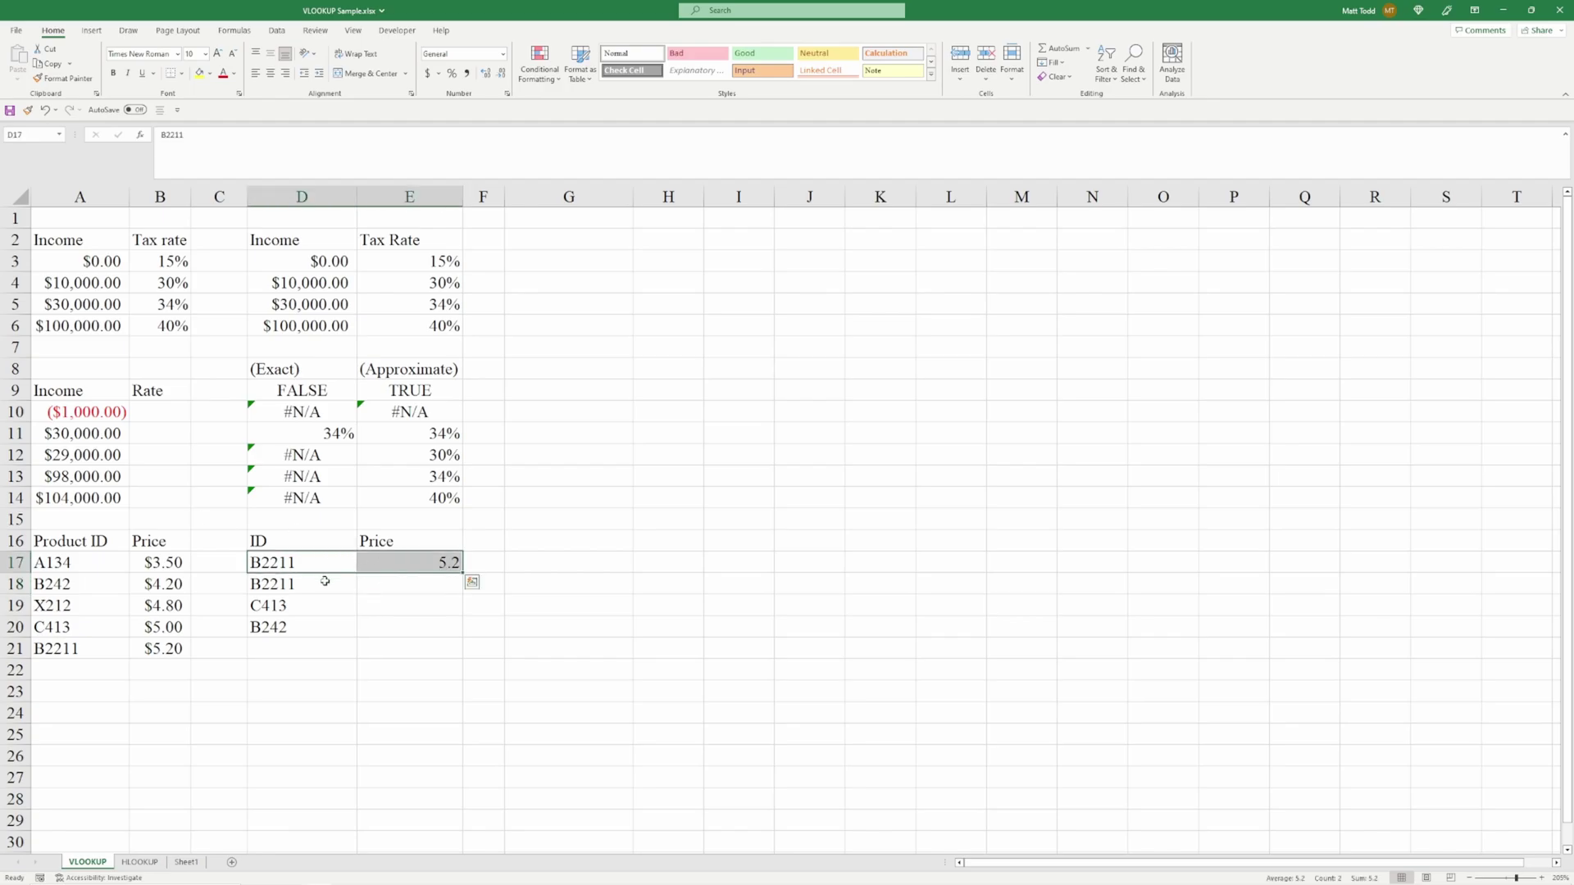
Fill E17's price formula down to E20 and apply Currency format.
drag(102, 647, 205, 664)
click(423, 564)
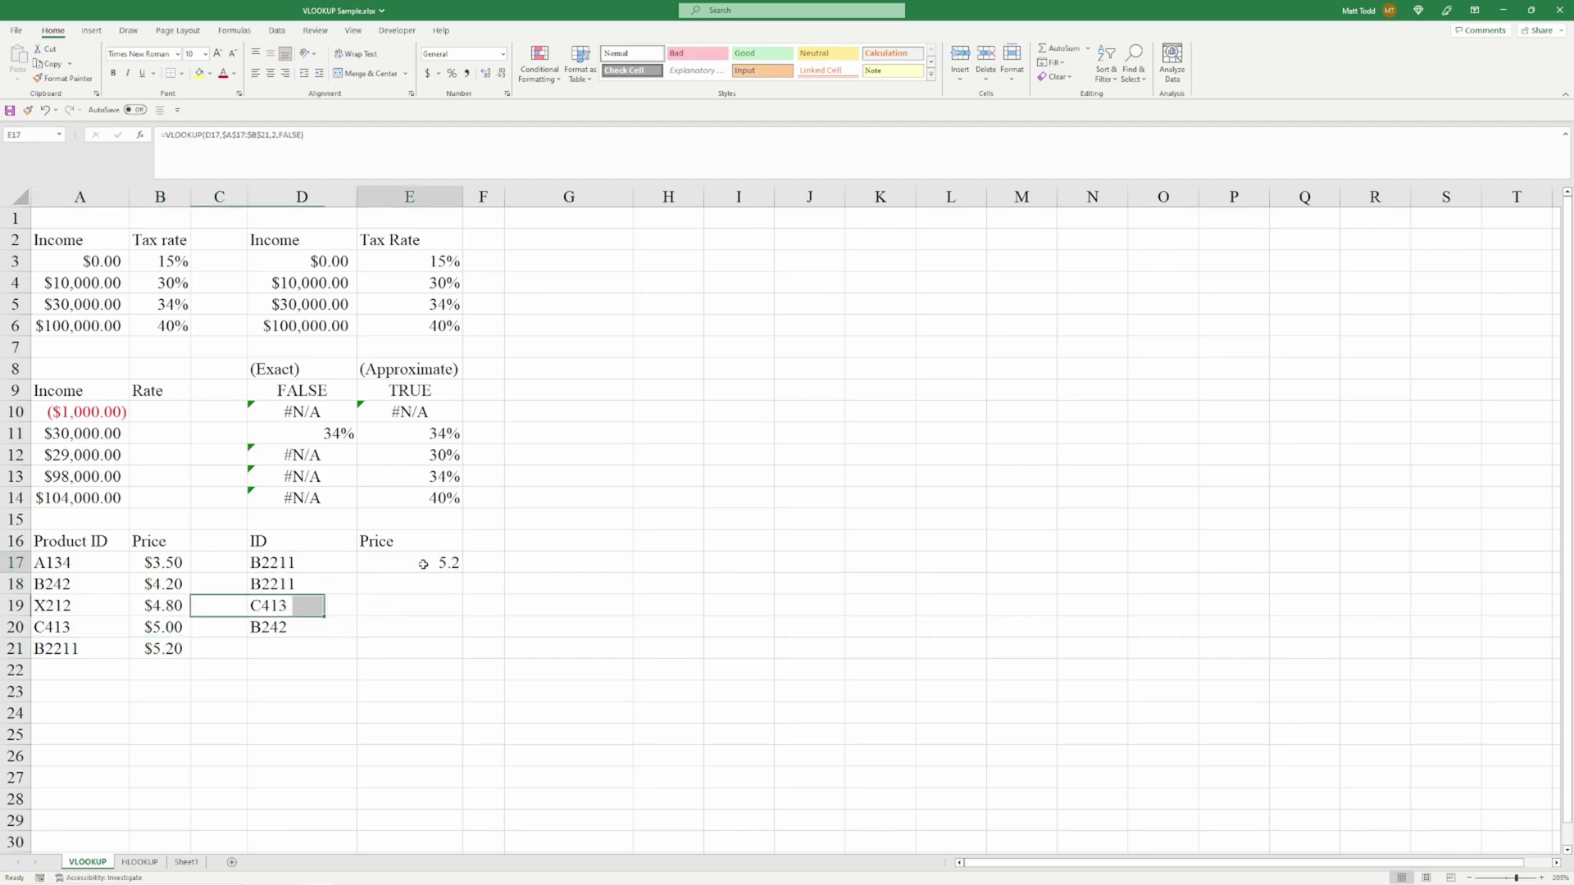
drag(462, 575, 460, 635)
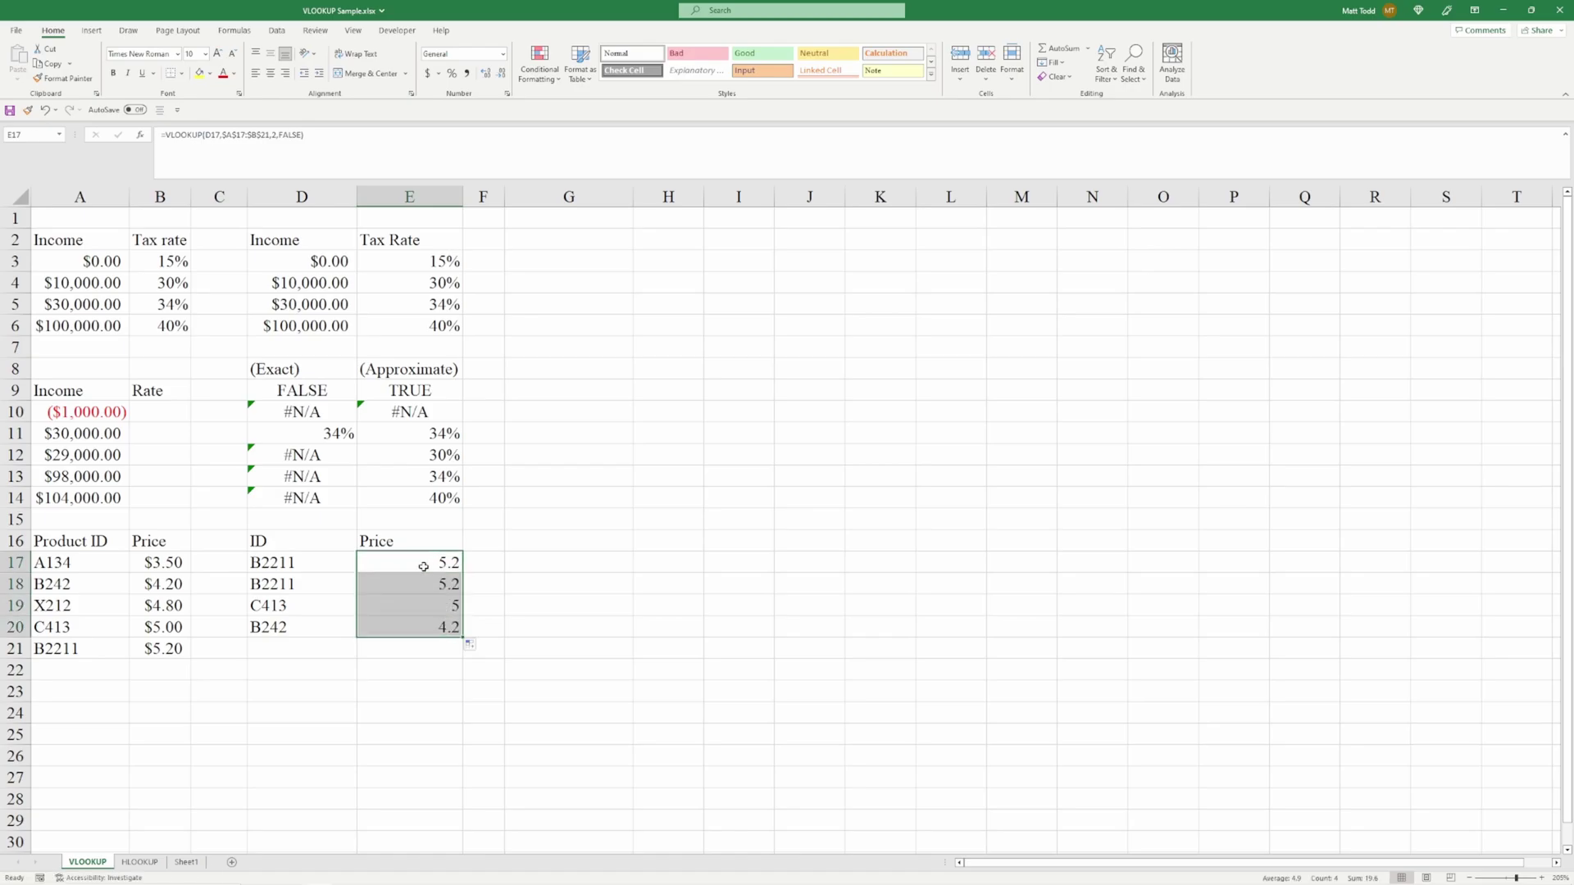
key(ctrl+shift+4)
Check the $5.20, $5.00 and $4.20 results against the product table prices for B2211, C413 and B242.
drag(348, 572, 377, 587)
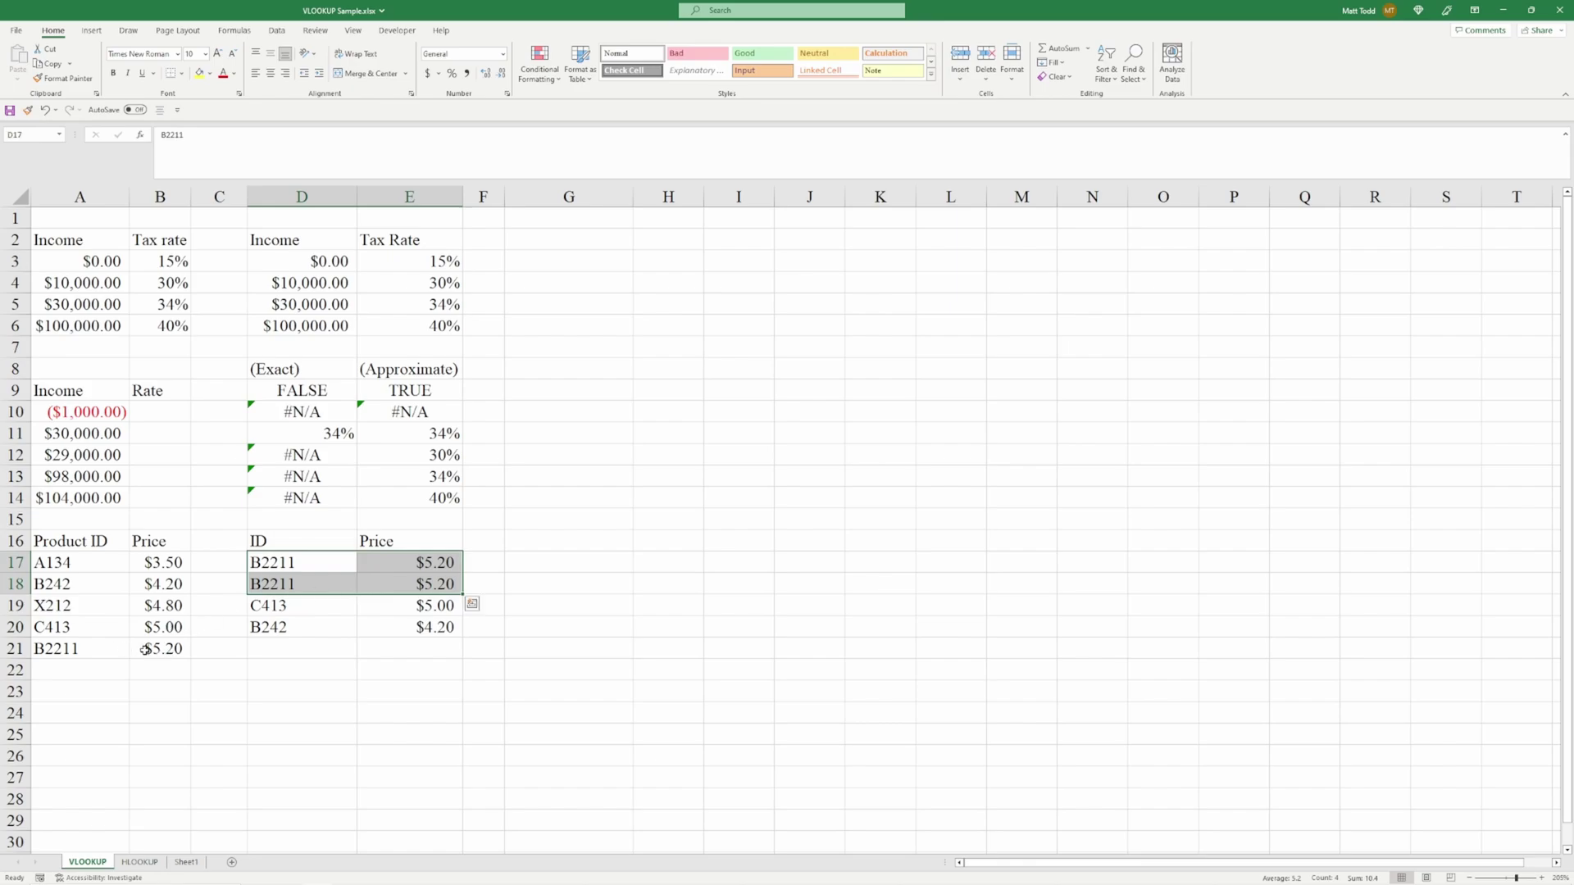
click(375, 605)
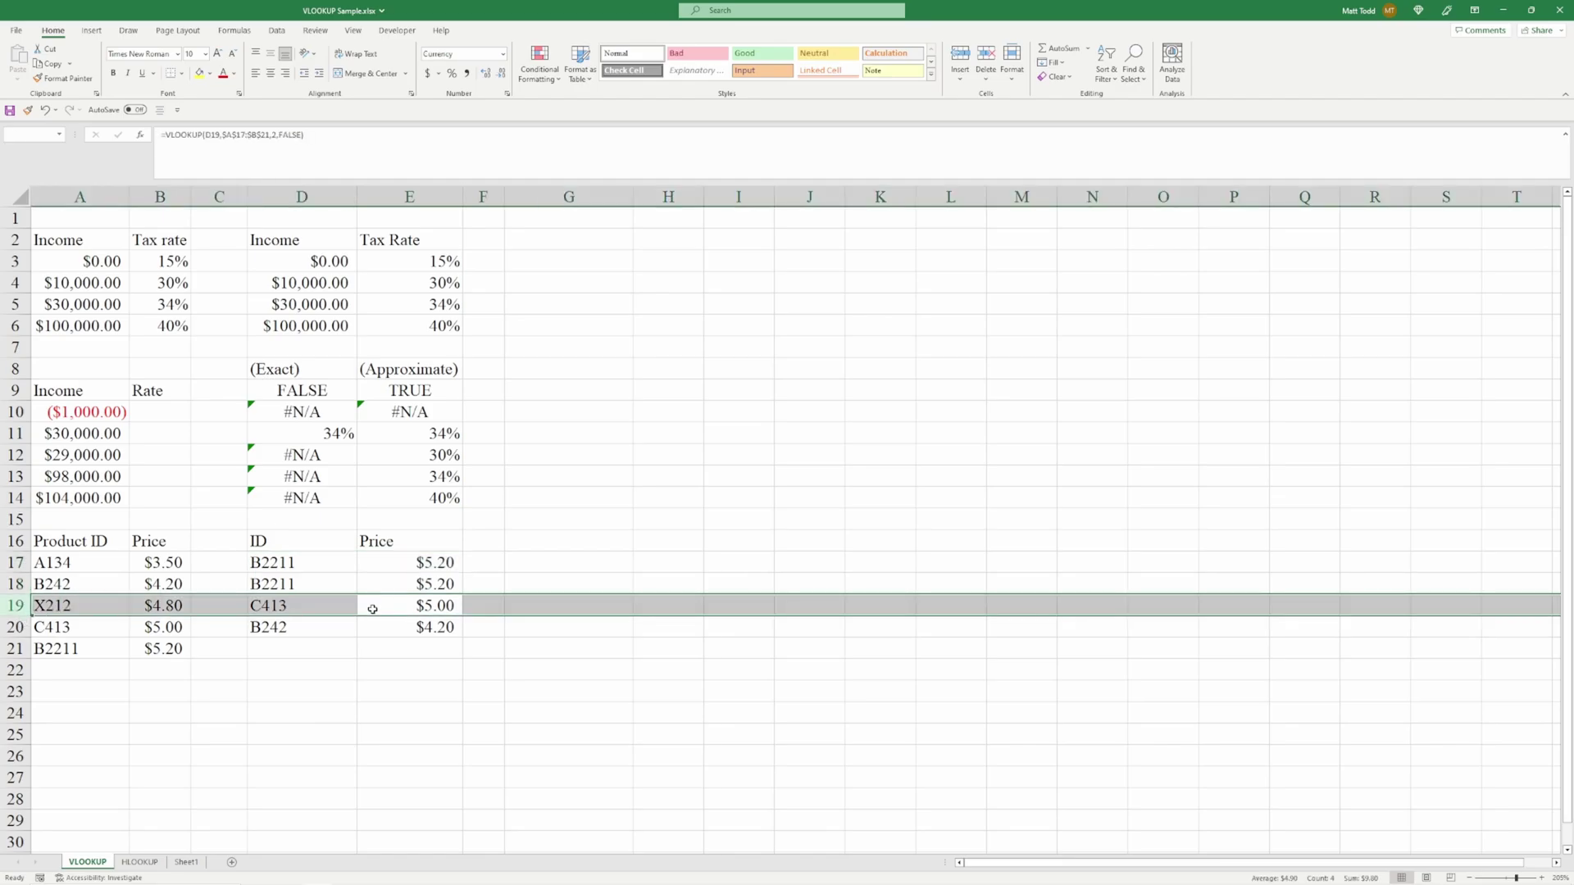
drag(164, 630, 82, 647)
drag(250, 630, 399, 624)
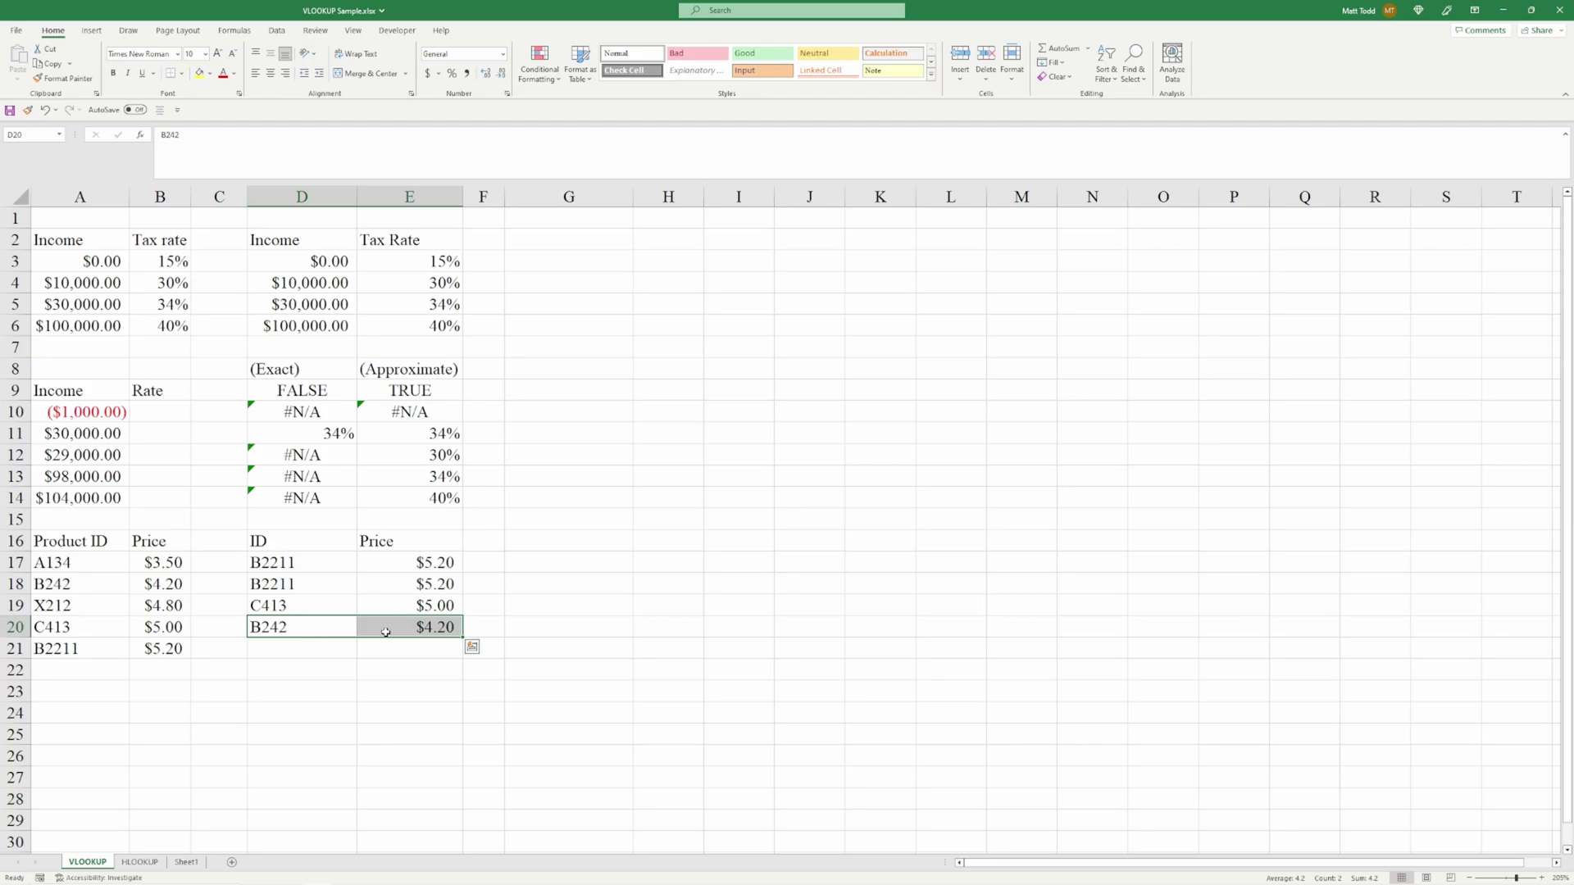
click(109, 585)
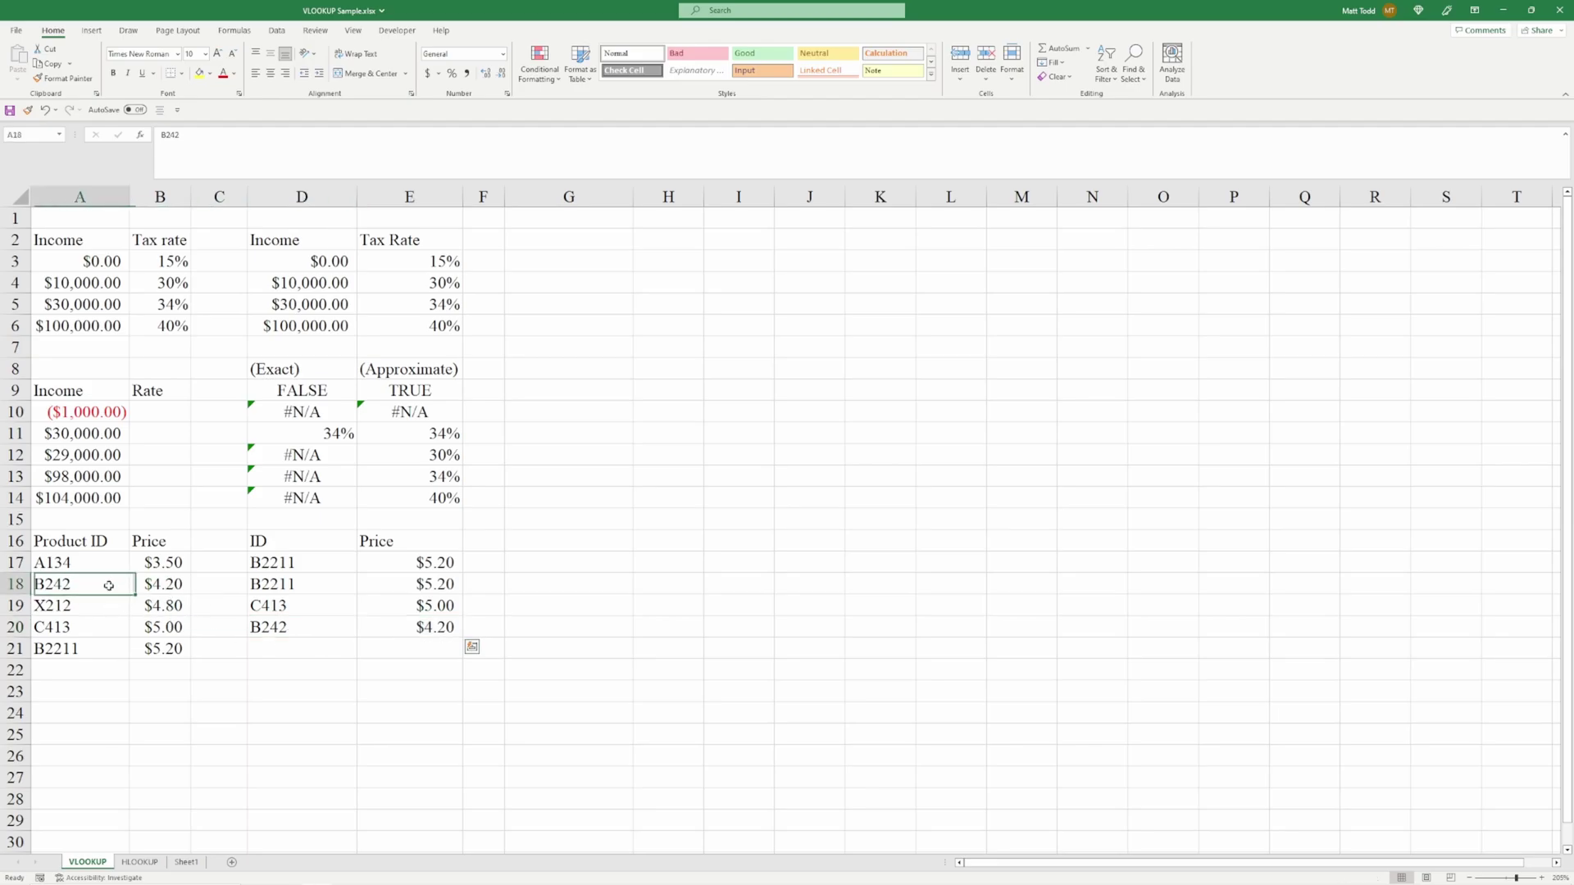
drag(109, 585, 164, 584)
click(371, 563)
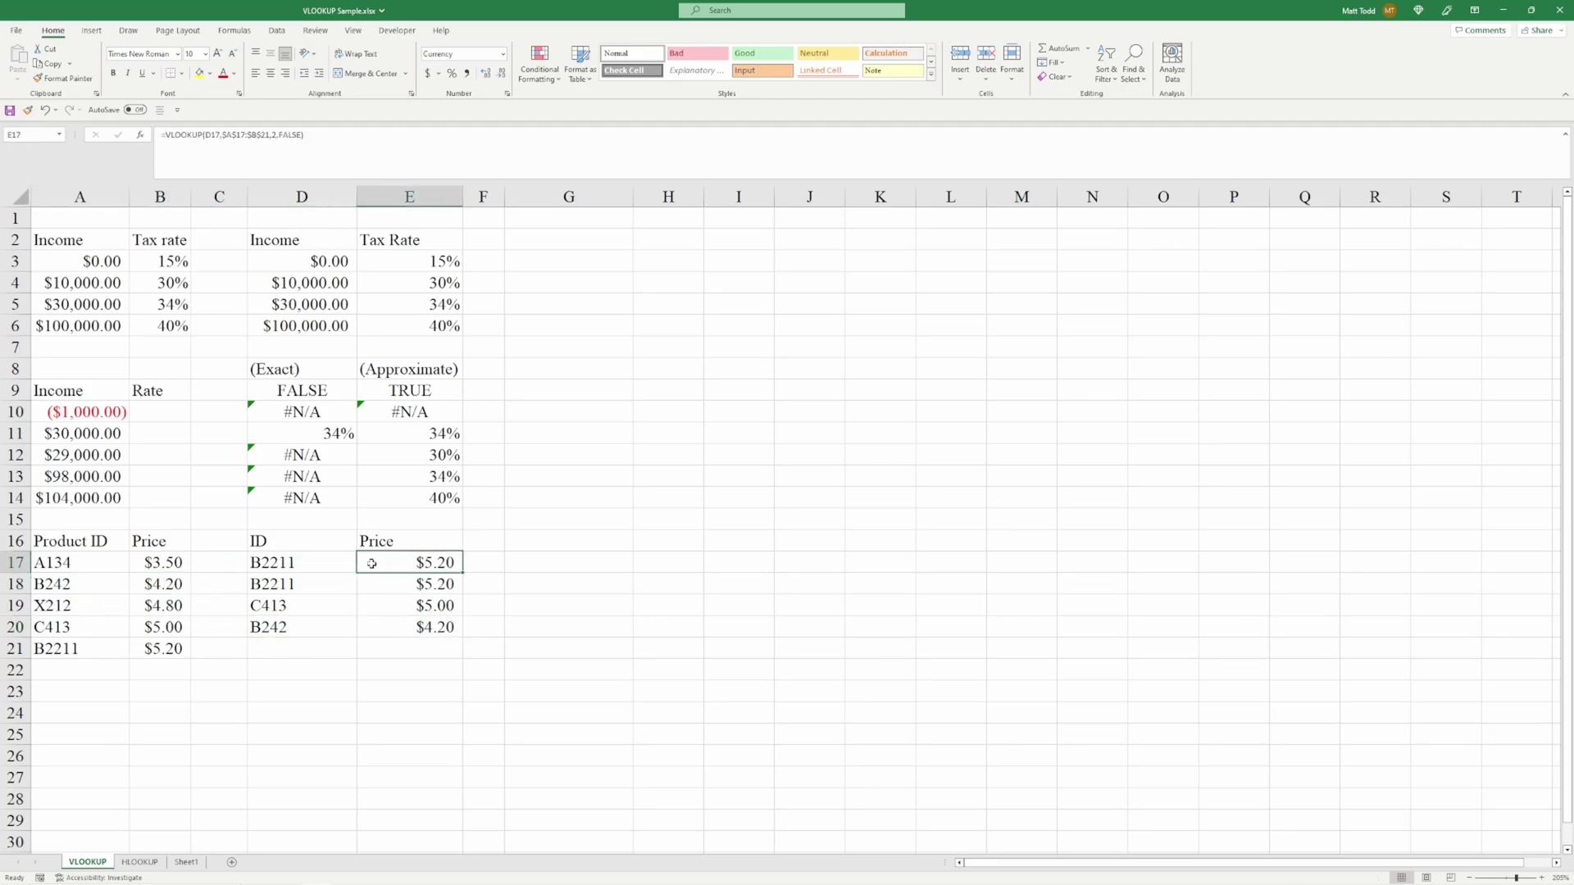